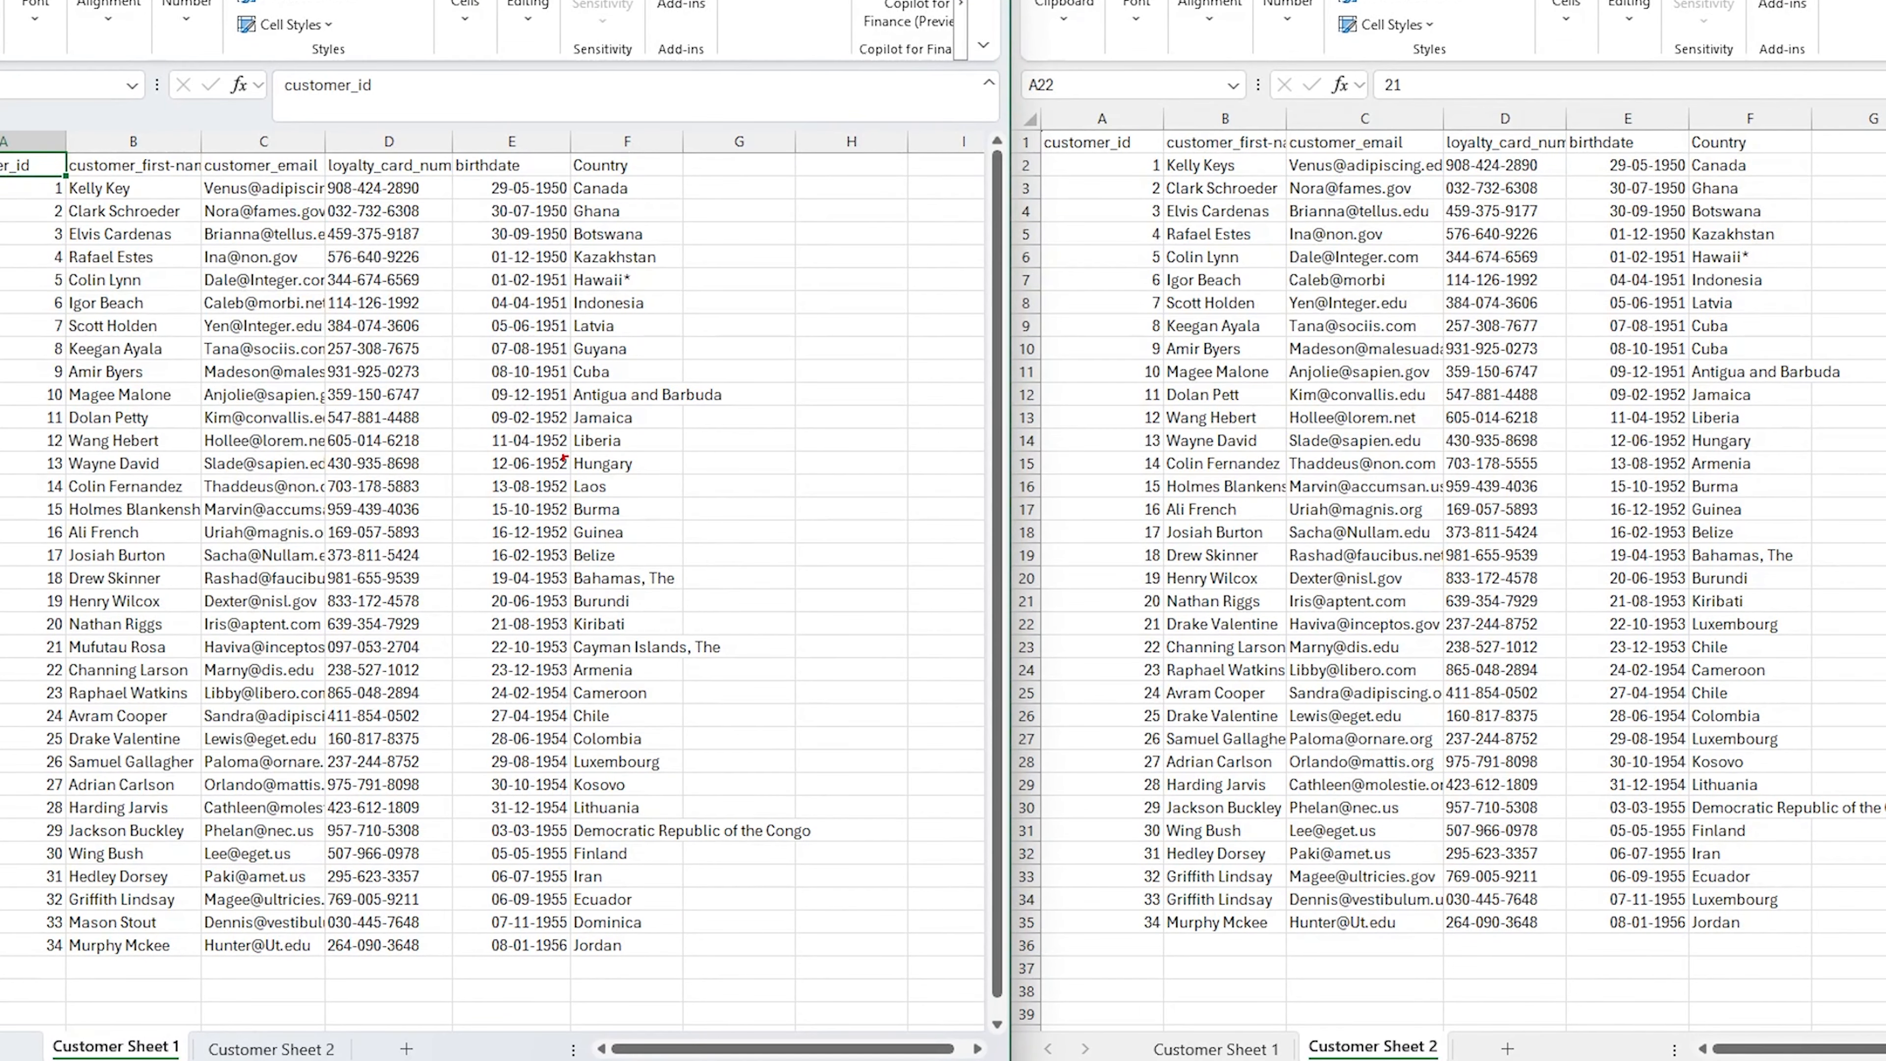
drag(34, 1013, 370, 1060)
drag(142, 1022, 223, 962)
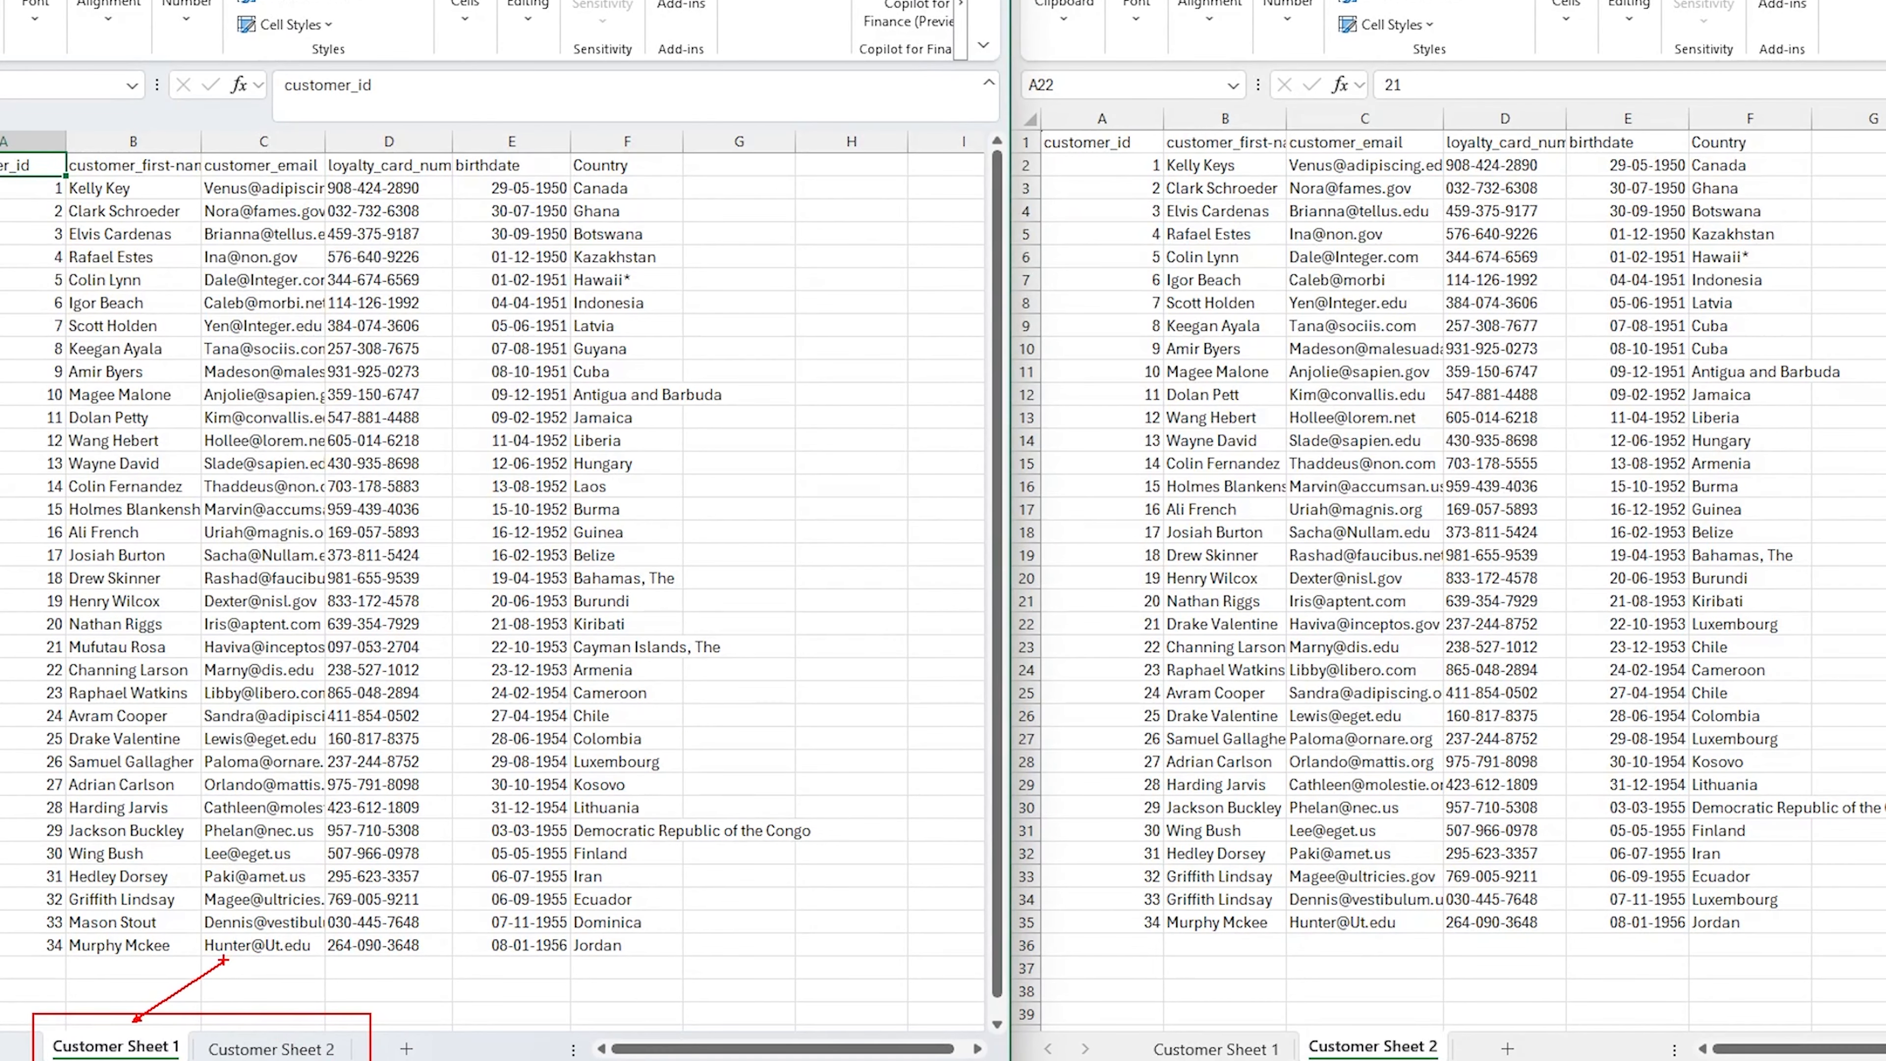
drag(252, 1037, 281, 1004)
key(Escape)
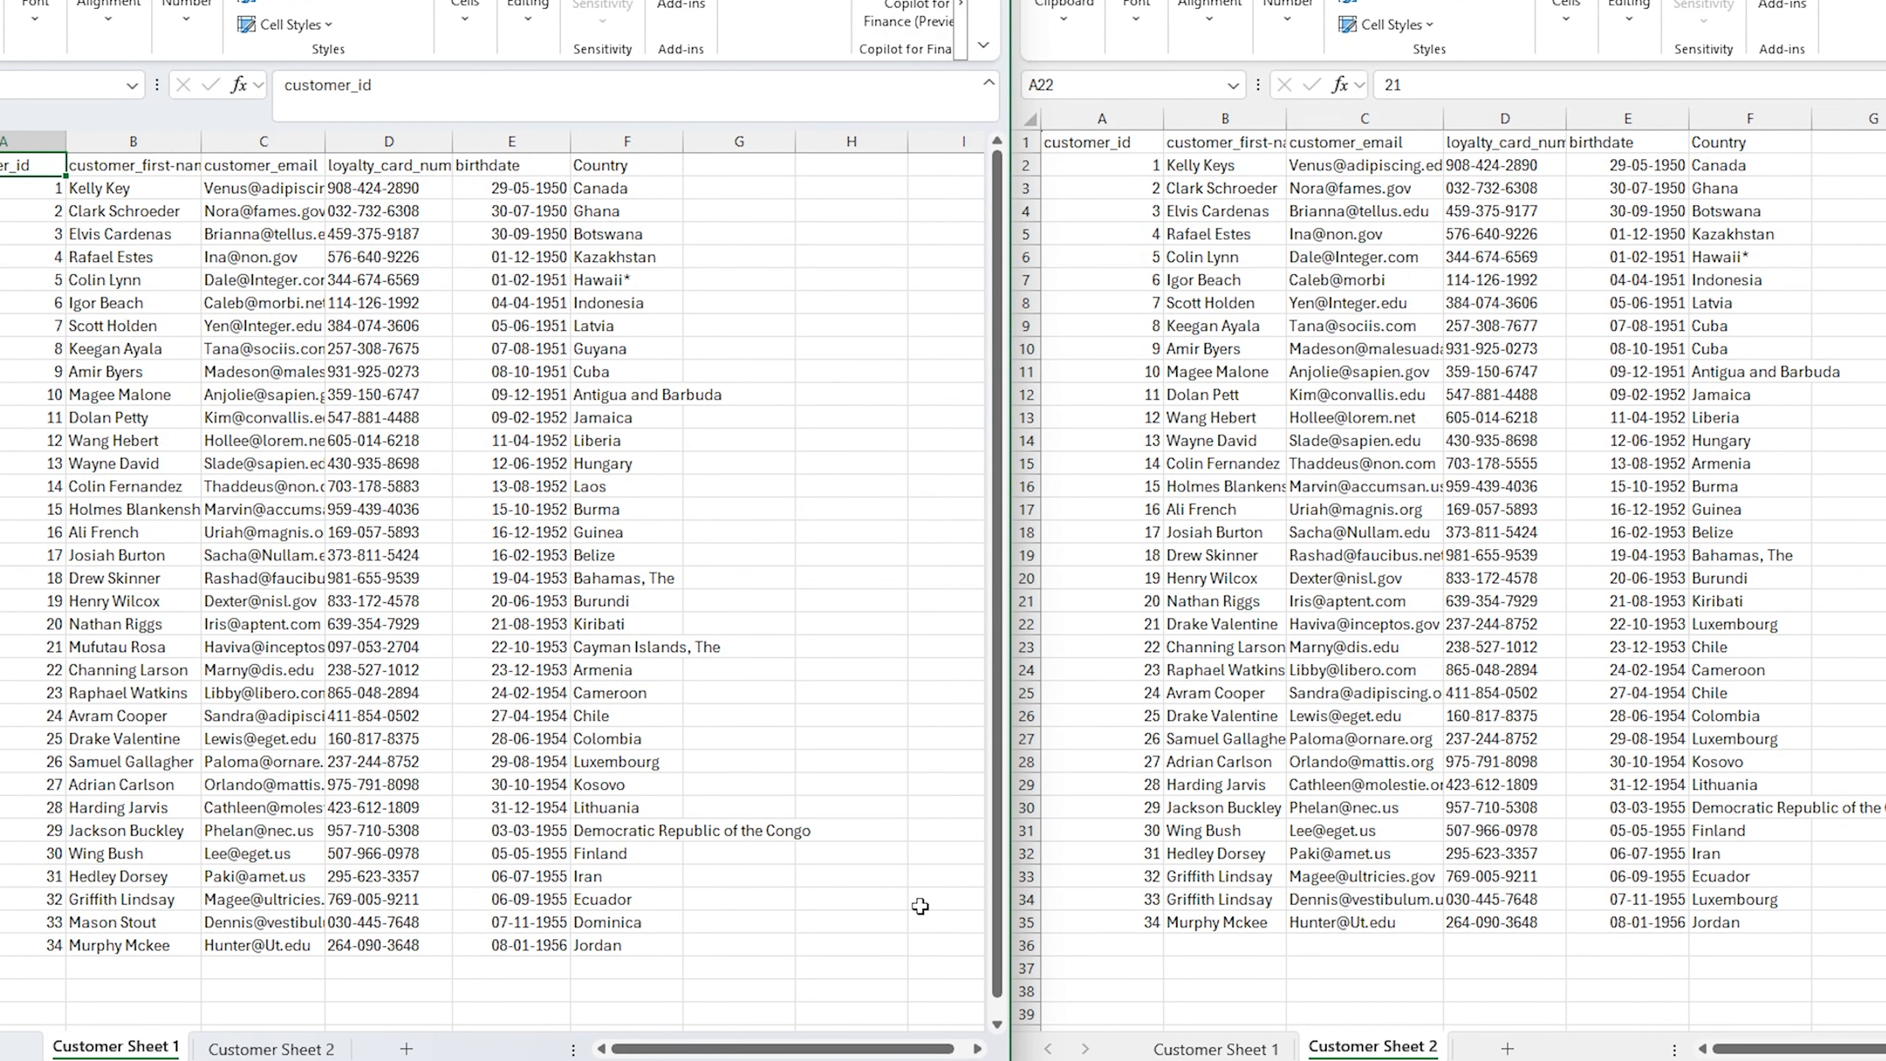
mouse_move(1014, 0)
mouse_down()
mouse_move(1885, 1027)
mouse_move(1885, 1060)
mouse_up()
drag(1647, 301, 1885, 187)
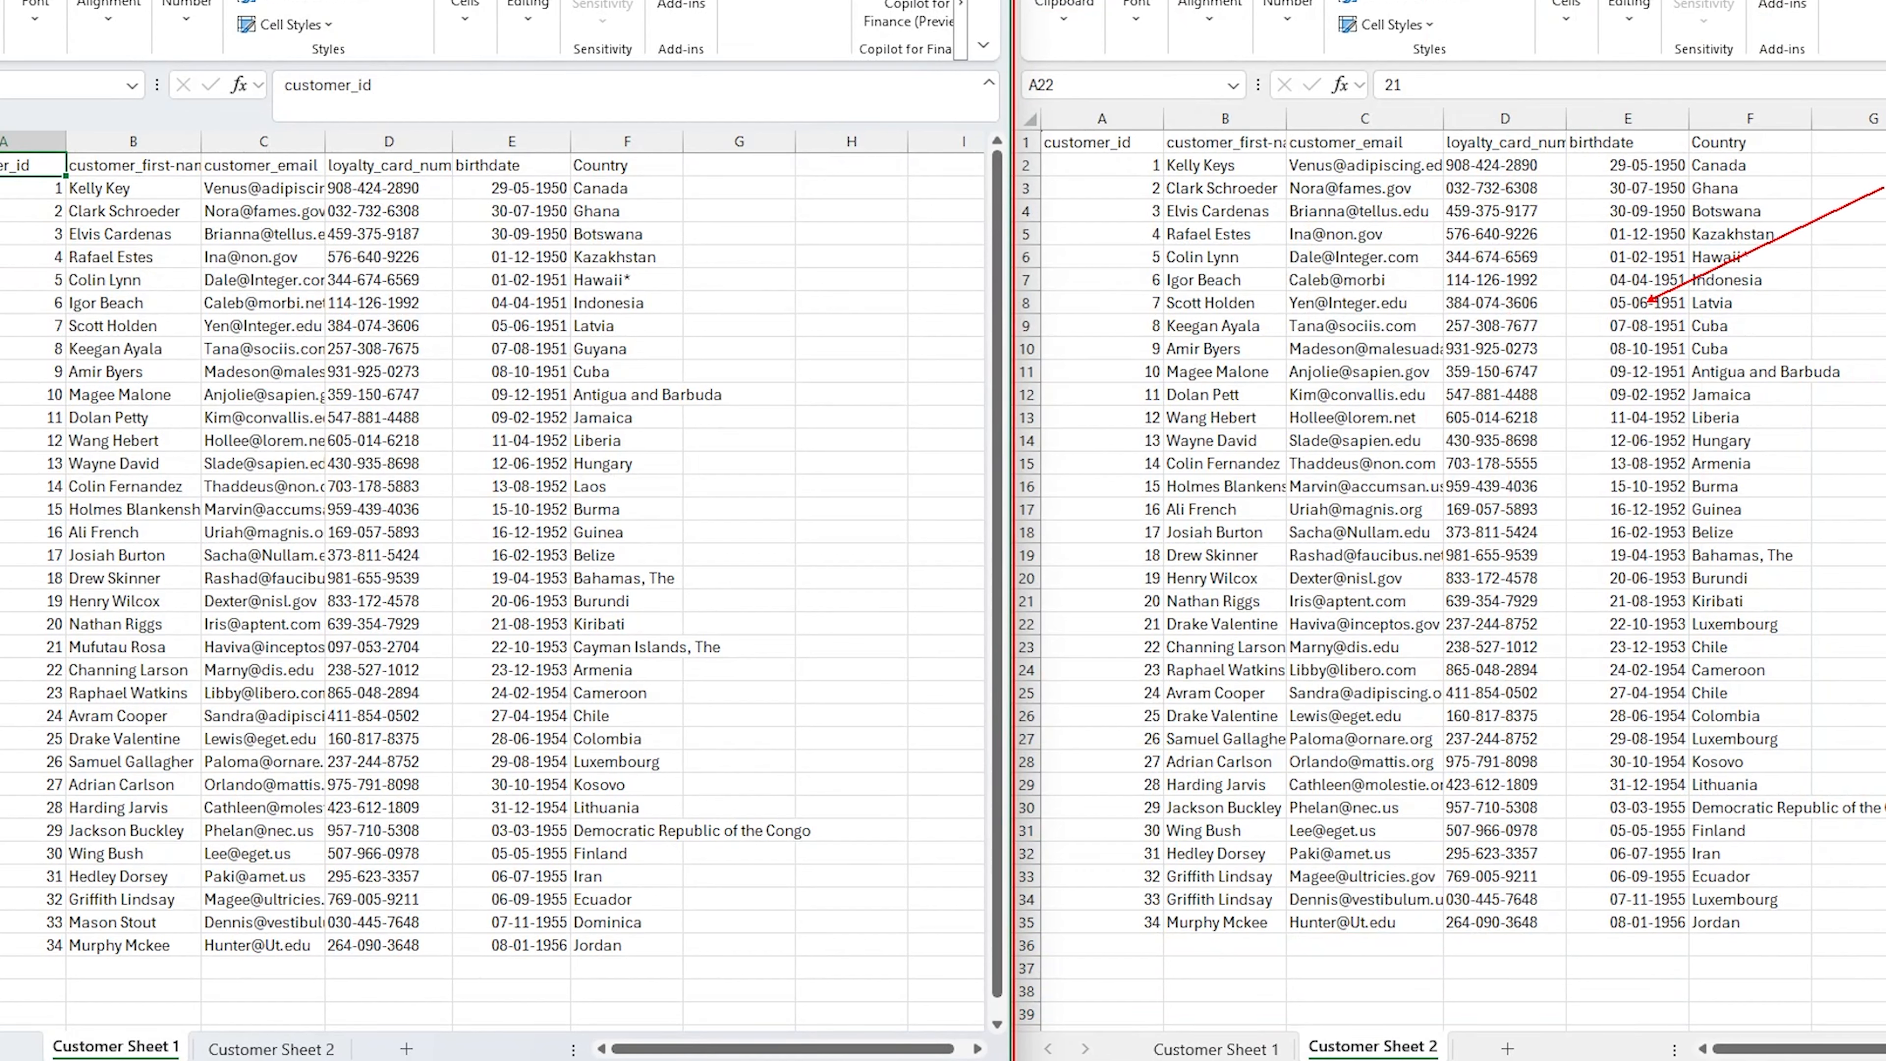
drag(3, 137, 725, 938)
key(e)
drag(31, 1009, 185, 1060)
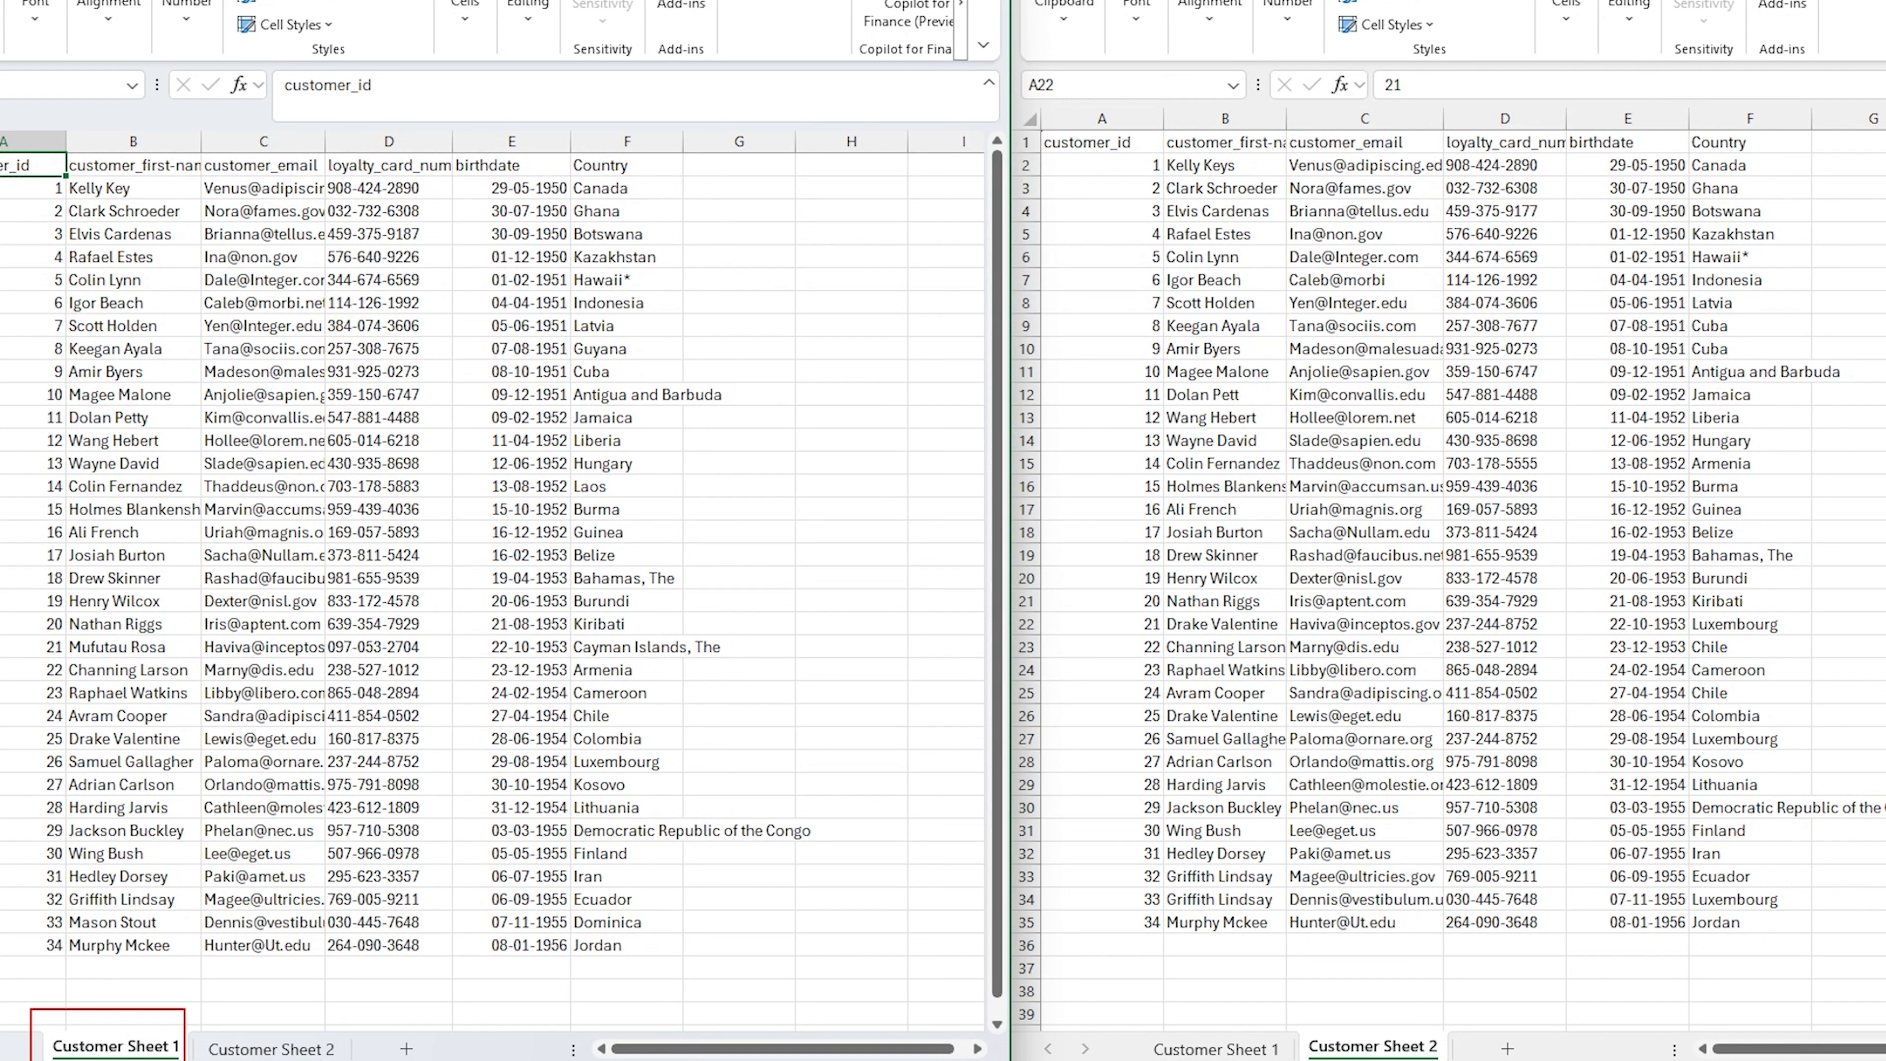
drag(1279, 1013, 1490, 1060)
key(Escape)
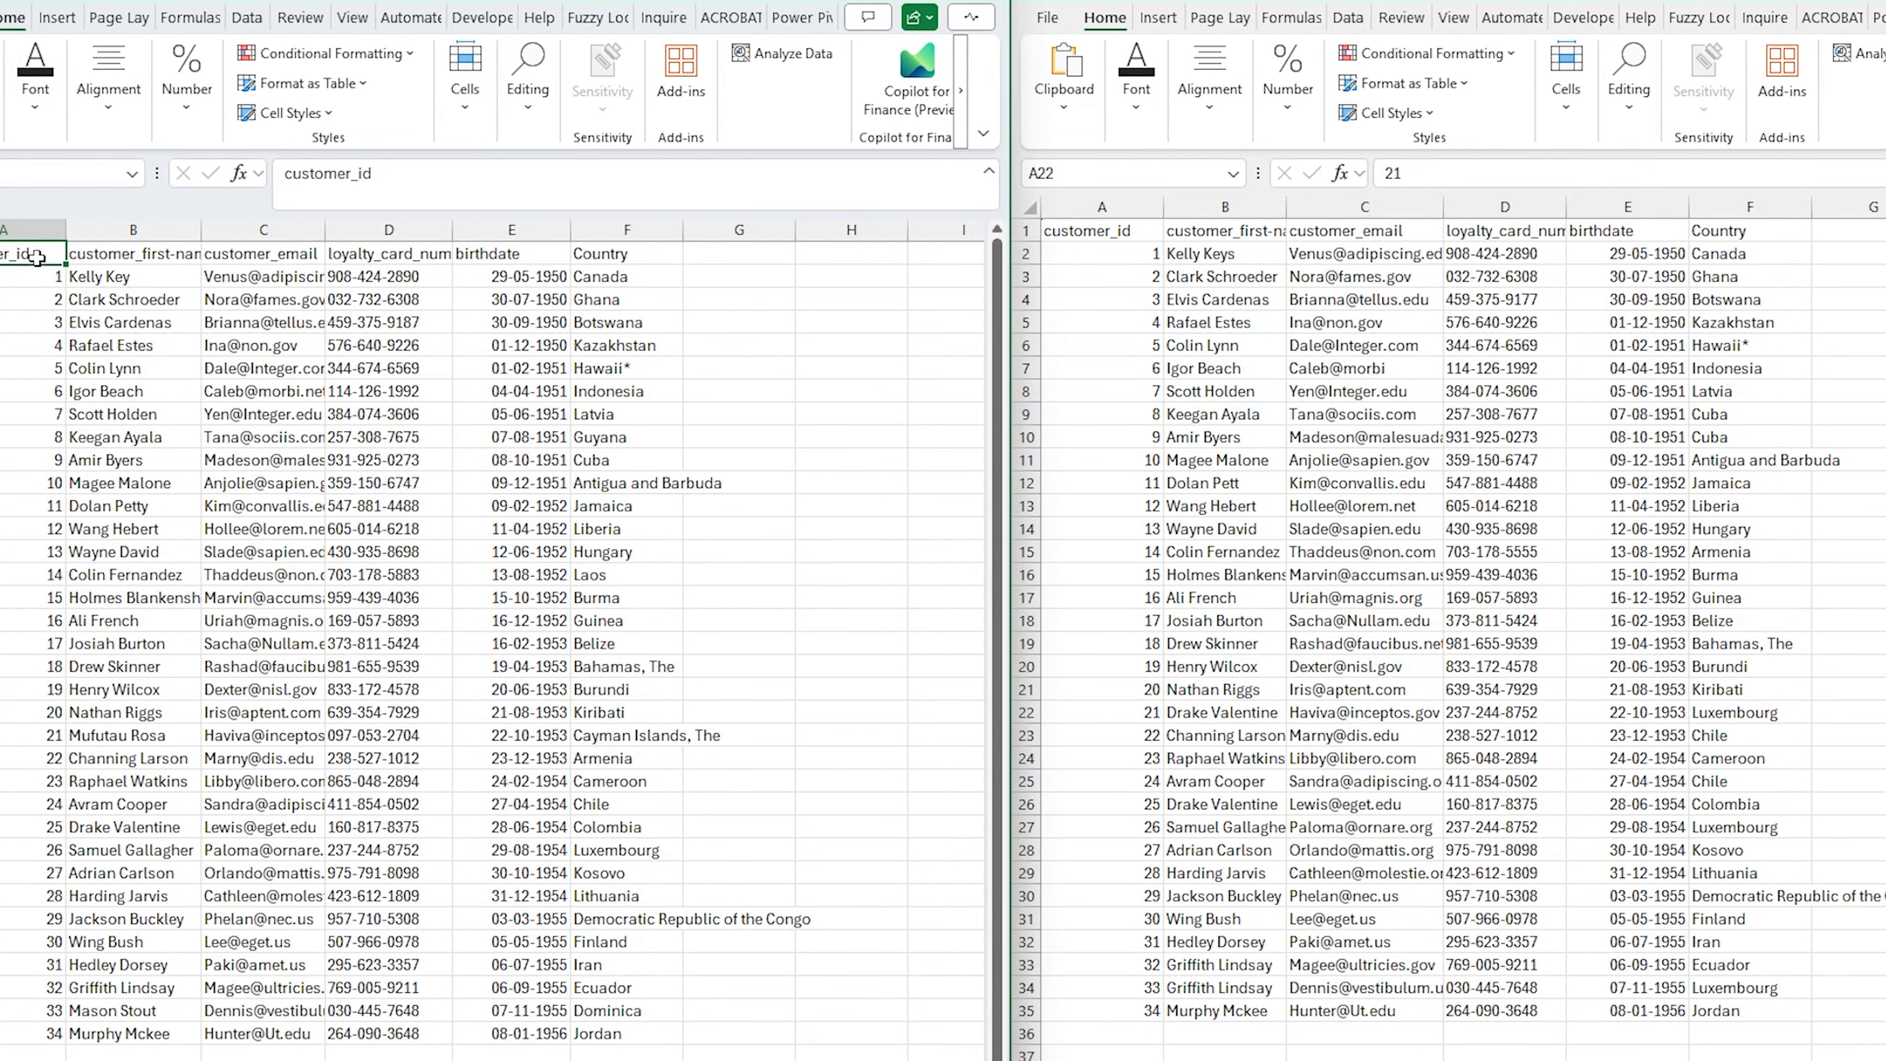
Select the Customer Sheet 1 data range and start a new conditional formatting rule that uses a formula
mouse_move(38, 256)
mouse_down()
mouse_move(204, 400)
mouse_move(564, 919)
mouse_move(603, 1029)
mouse_up()
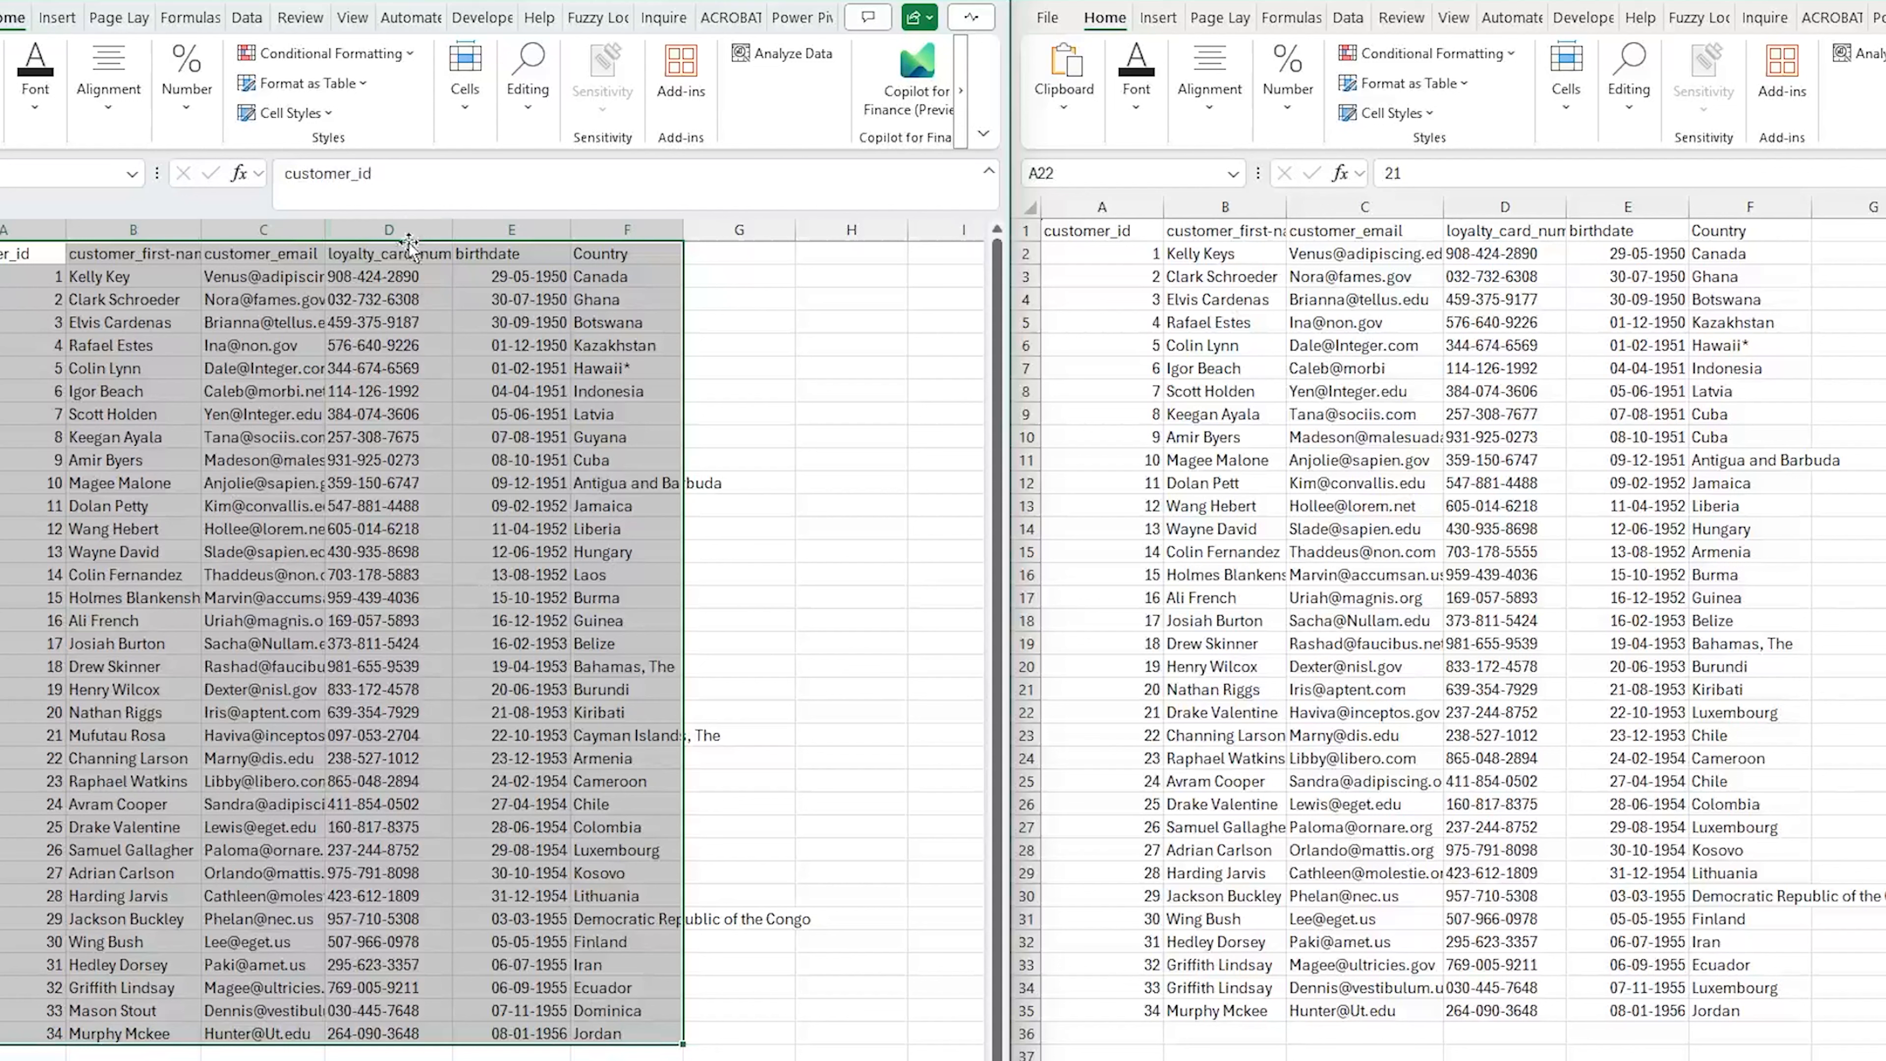
click(414, 55)
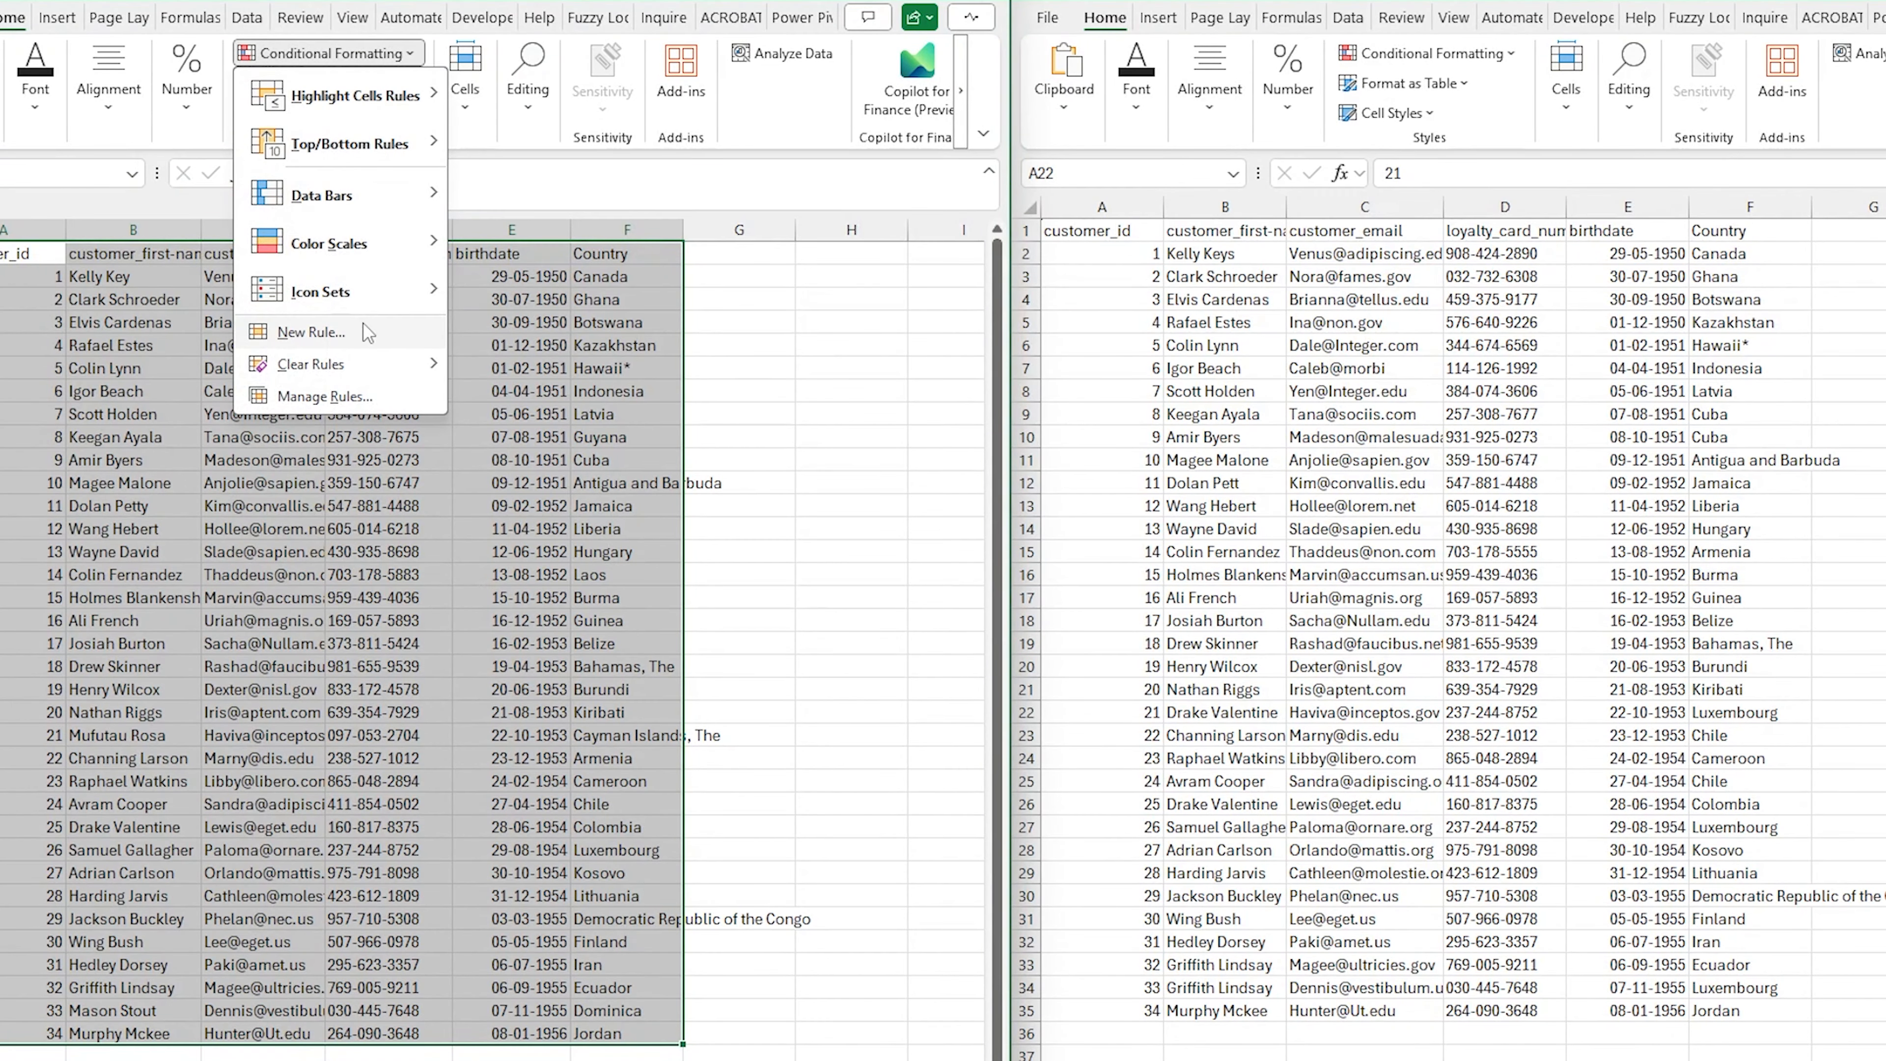
click(349, 336)
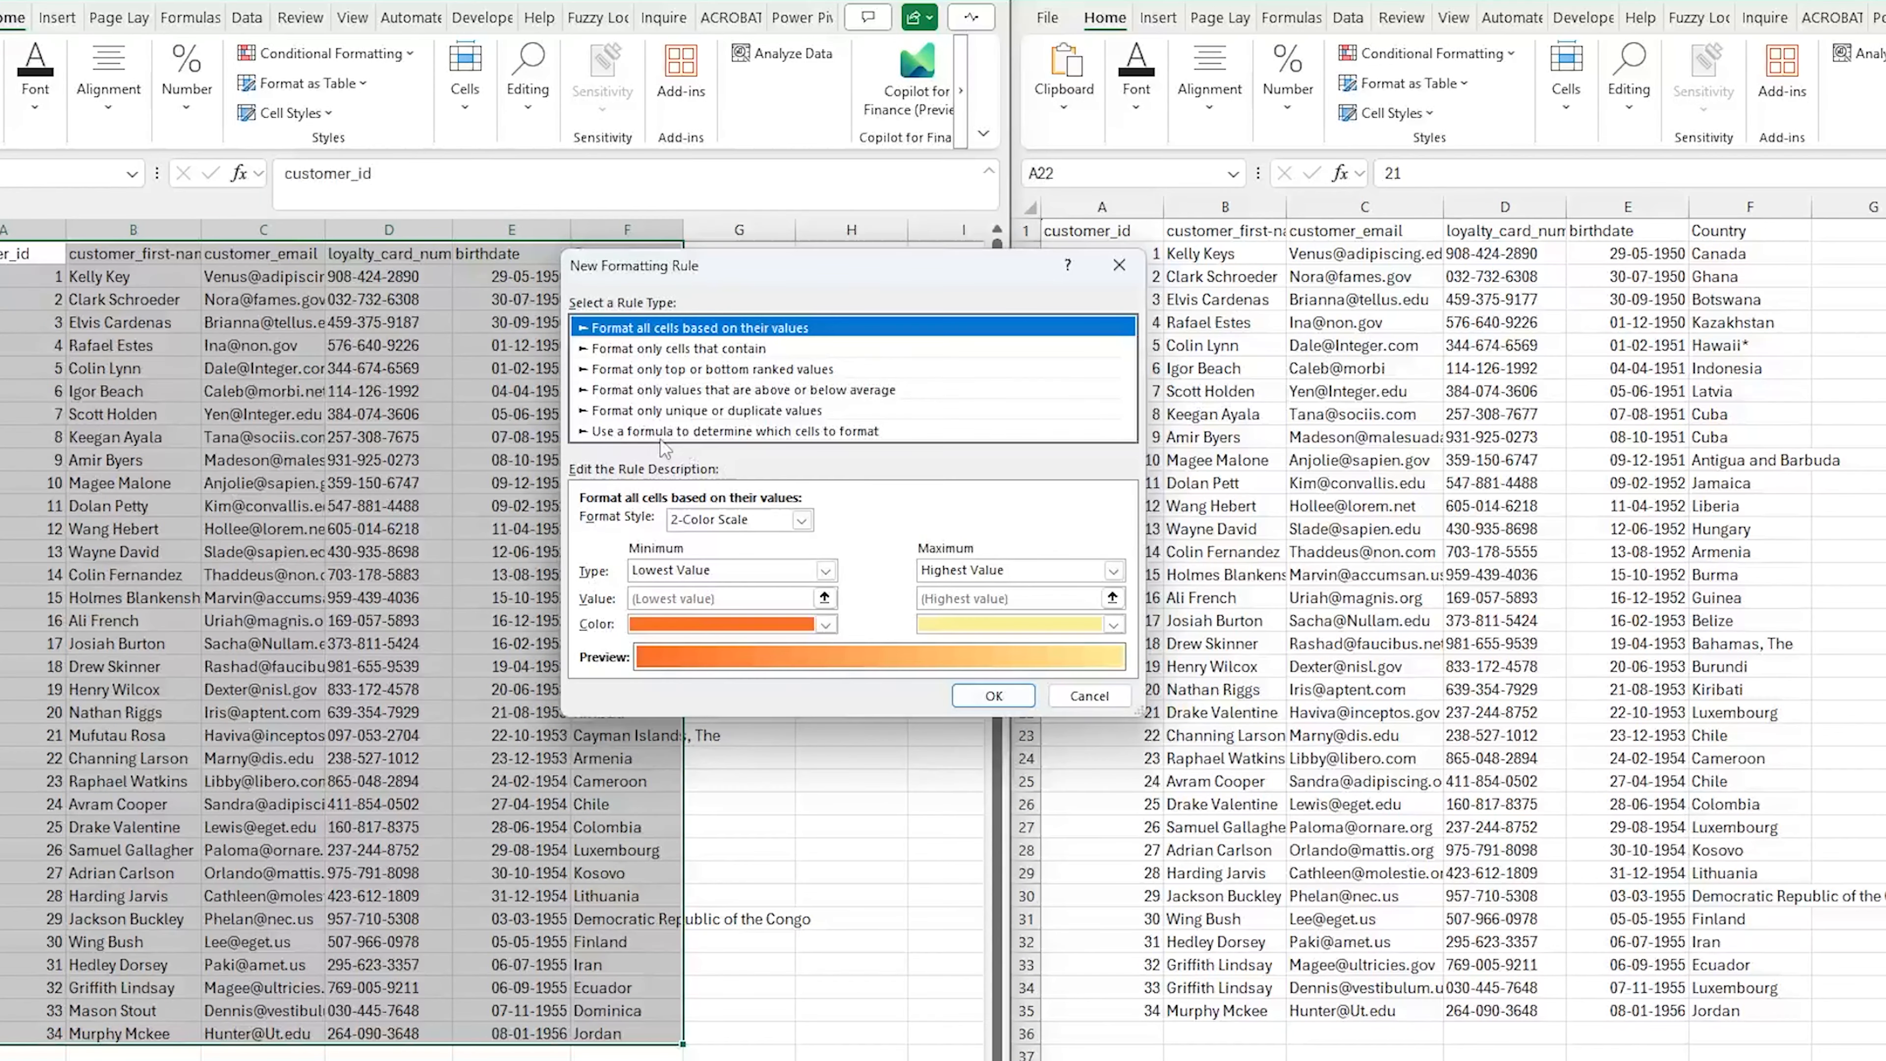
click(646, 433)
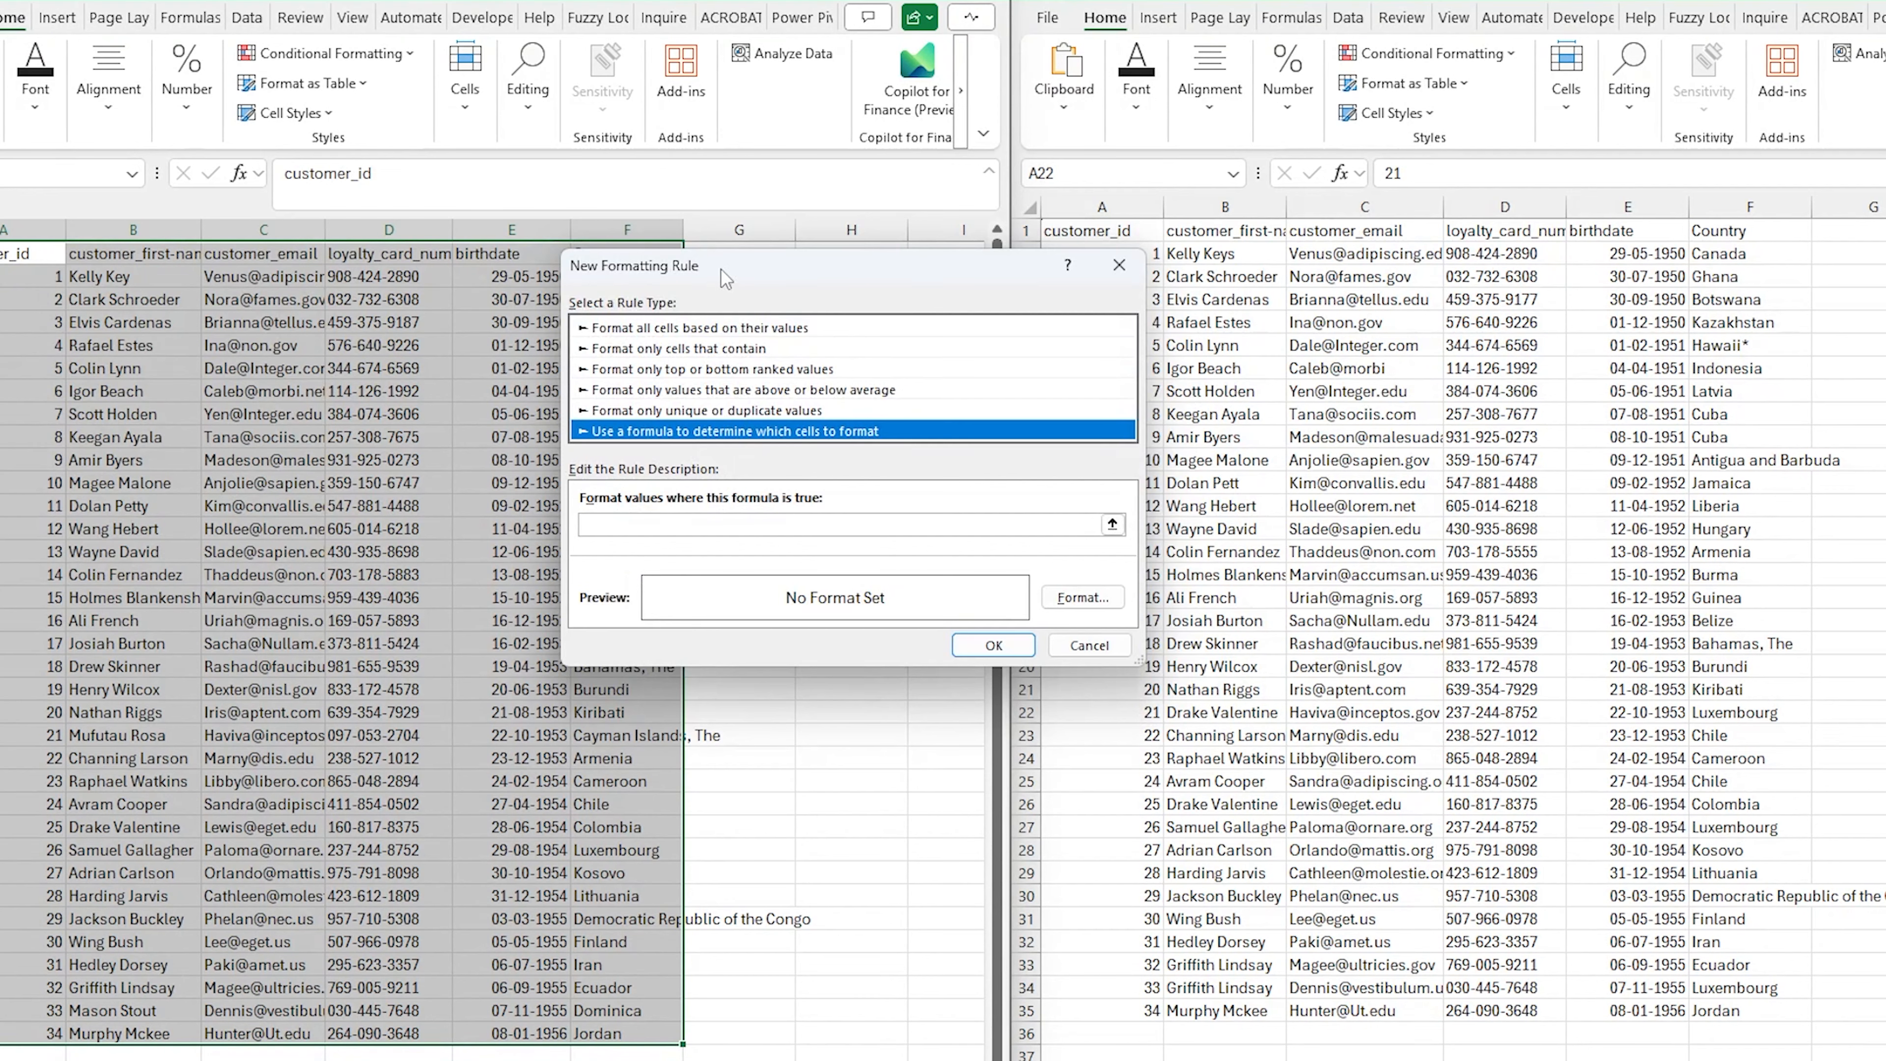
drag(721, 269, 485, 454)
click(464, 711)
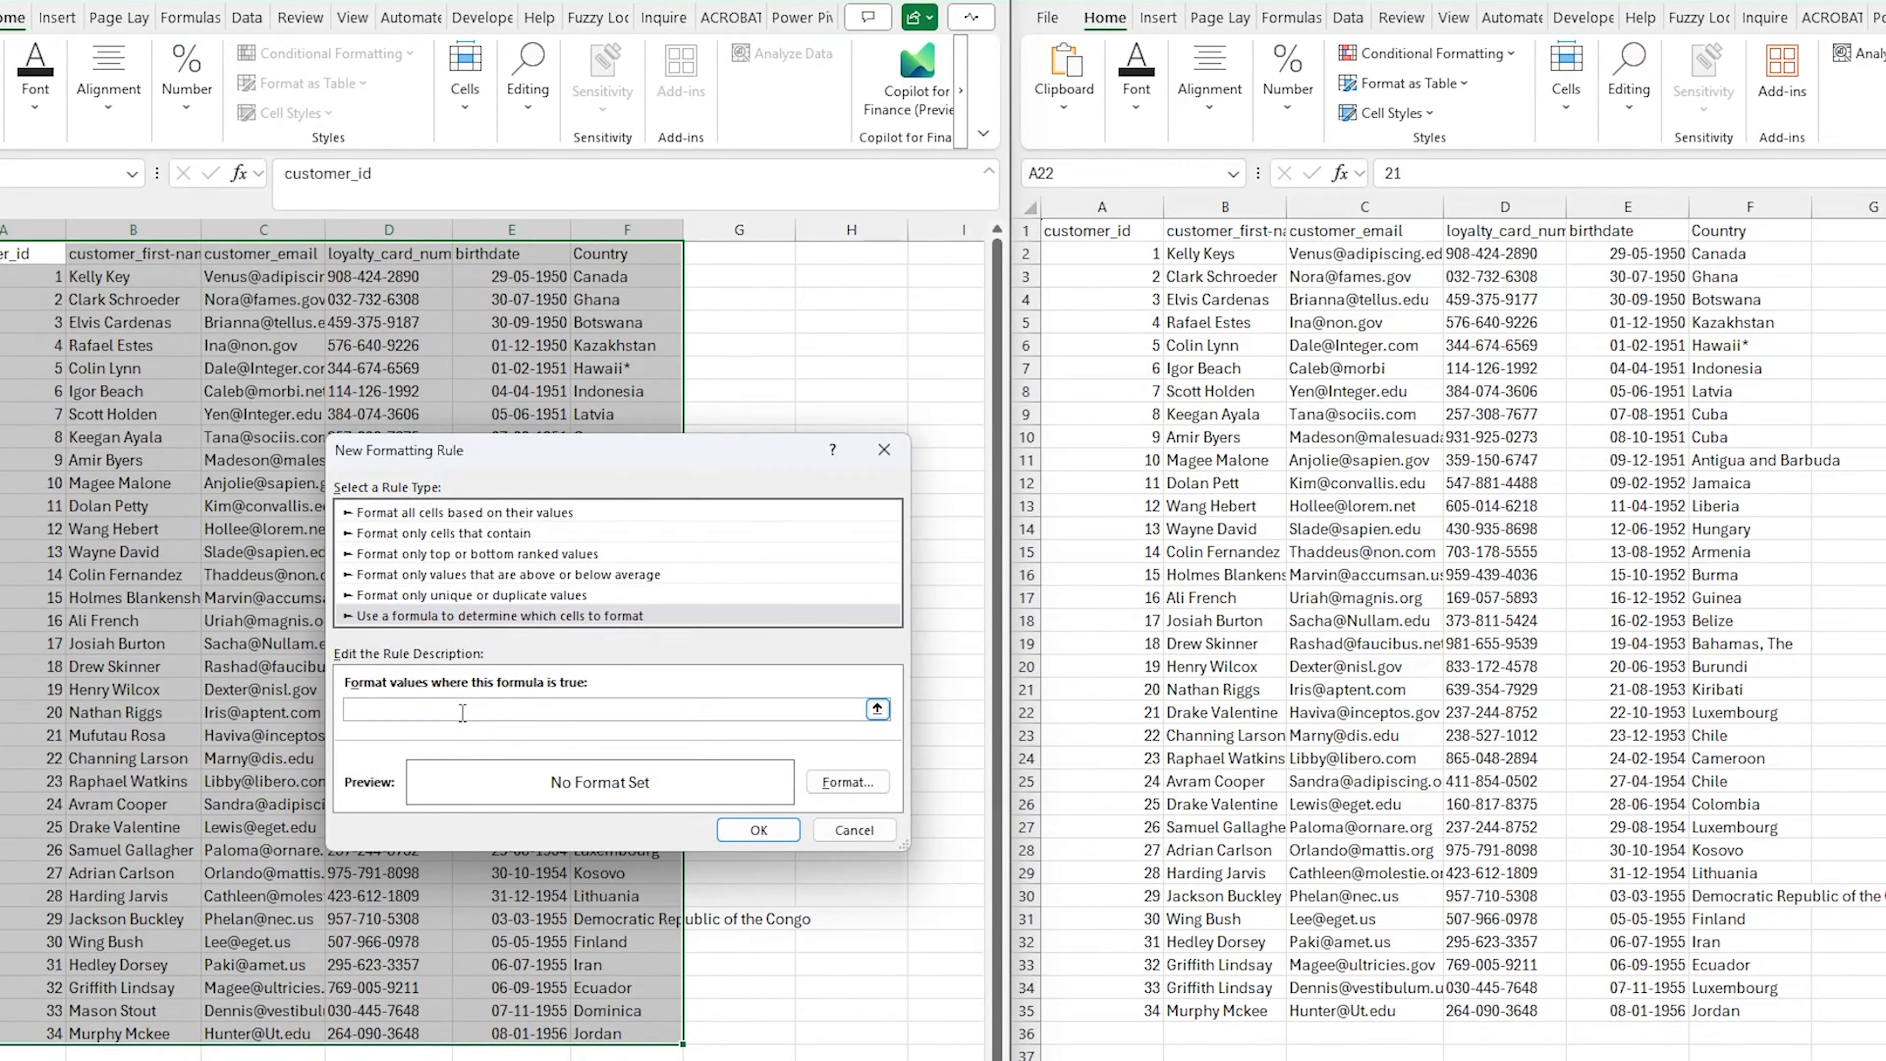
Enter the rule formula =A1<>'Customer Sheet 2'!A1 with relative cell references
text(=)
click(39, 254)
key(F4)
key(F4)
key(F4)
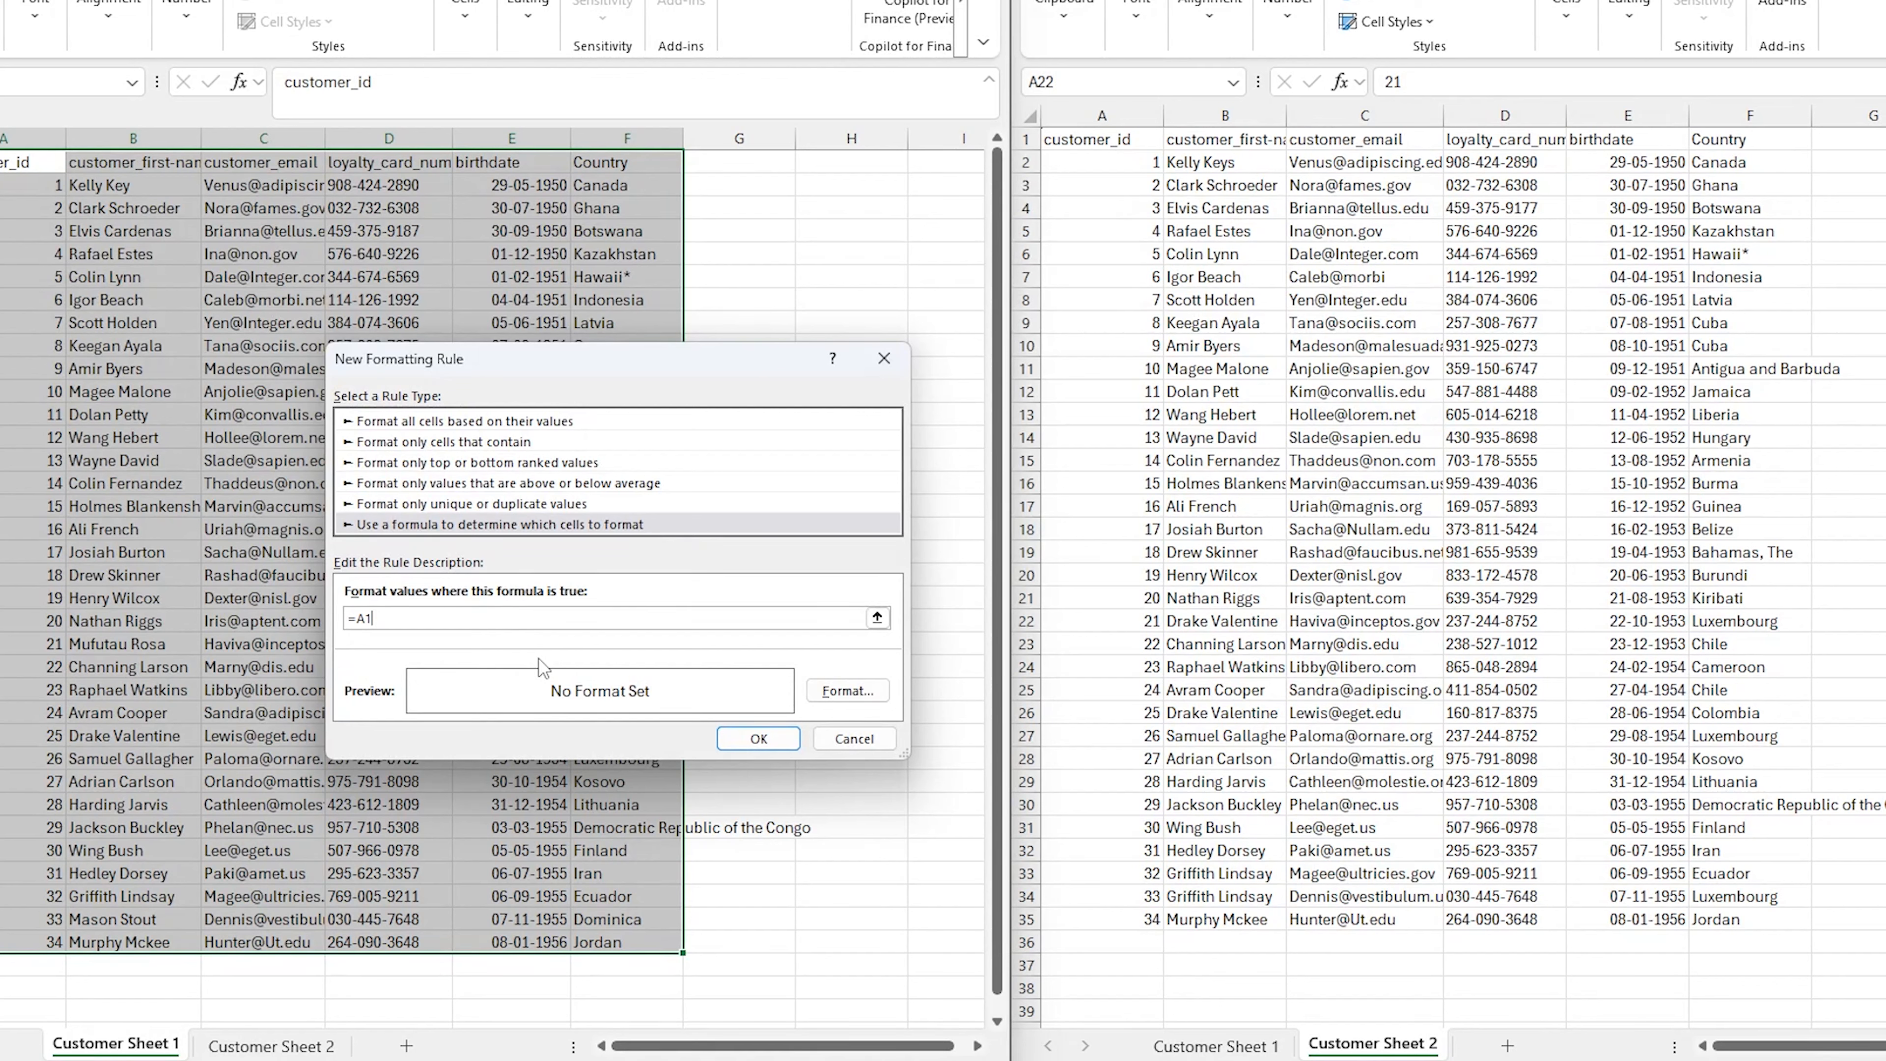
text(<>)
click(255, 1048)
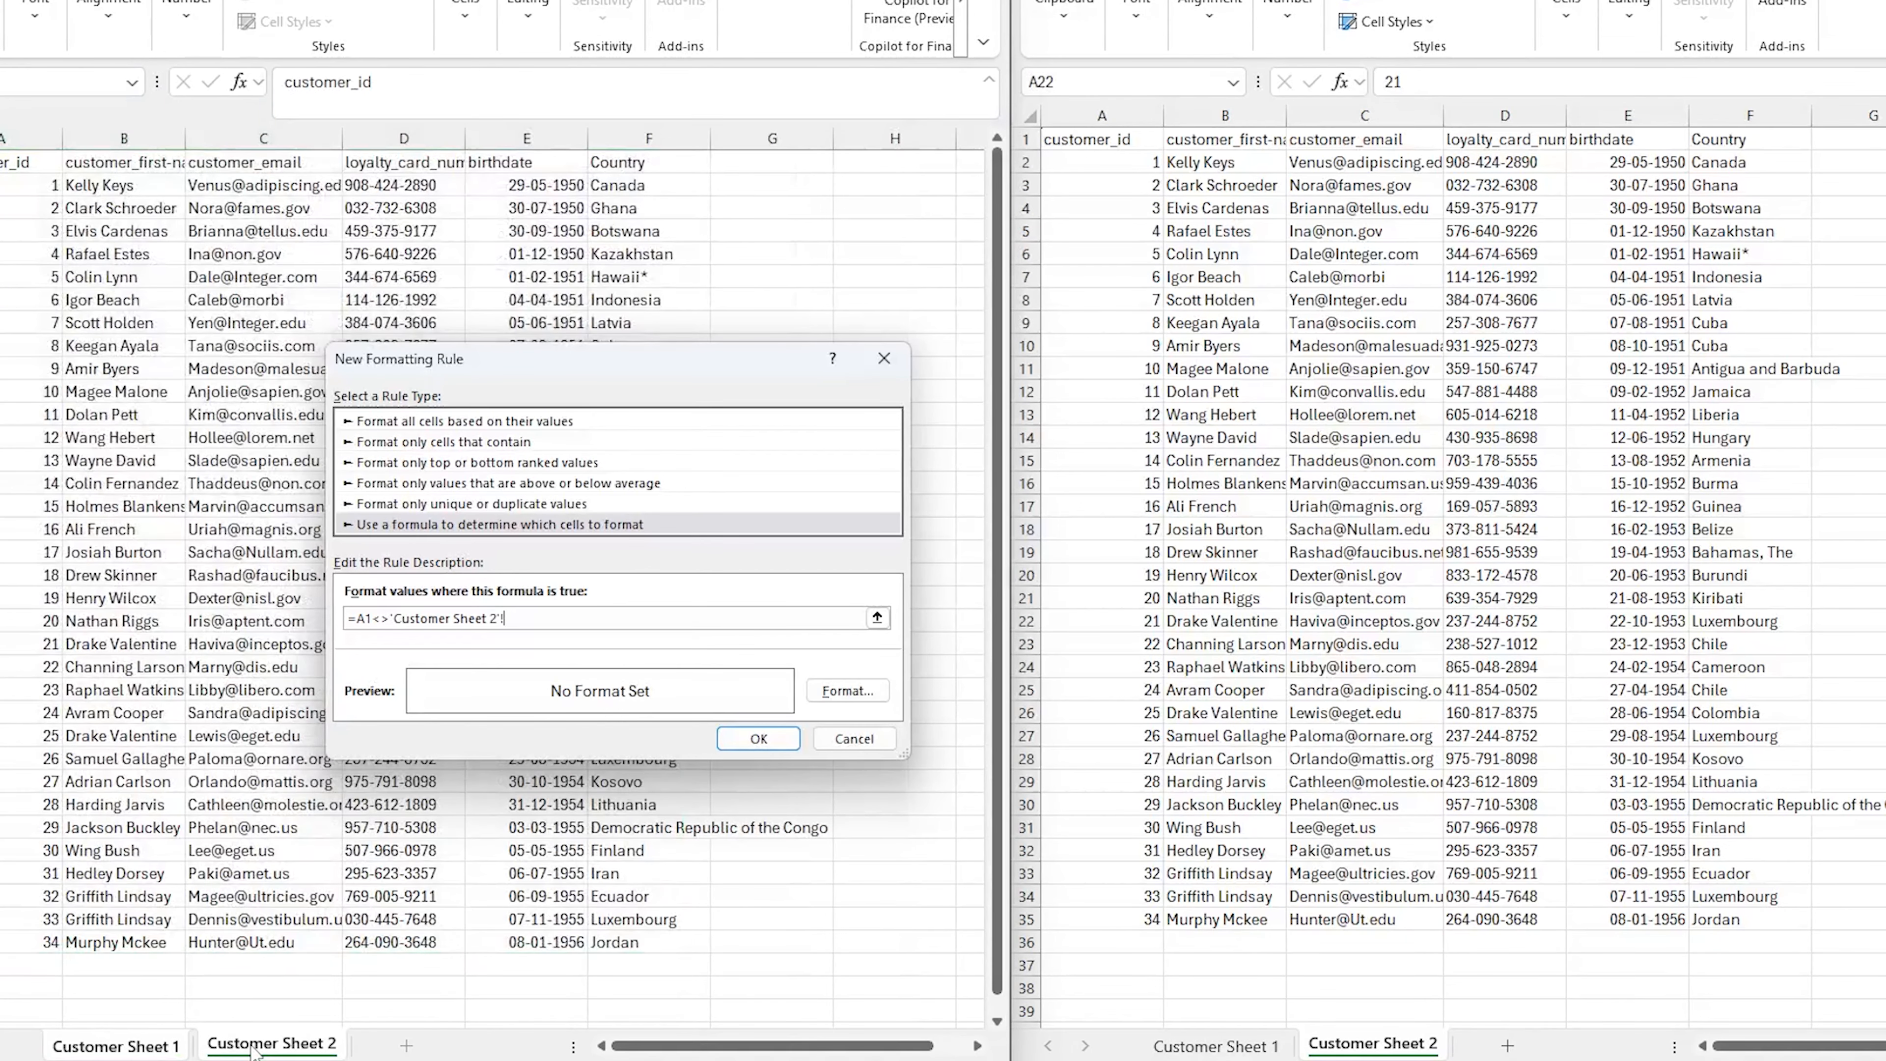
click(4, 162)
key(F4)
key(F4)
key(F4)
Give the rule an orange fill format and apply it to the range
click(847, 690)
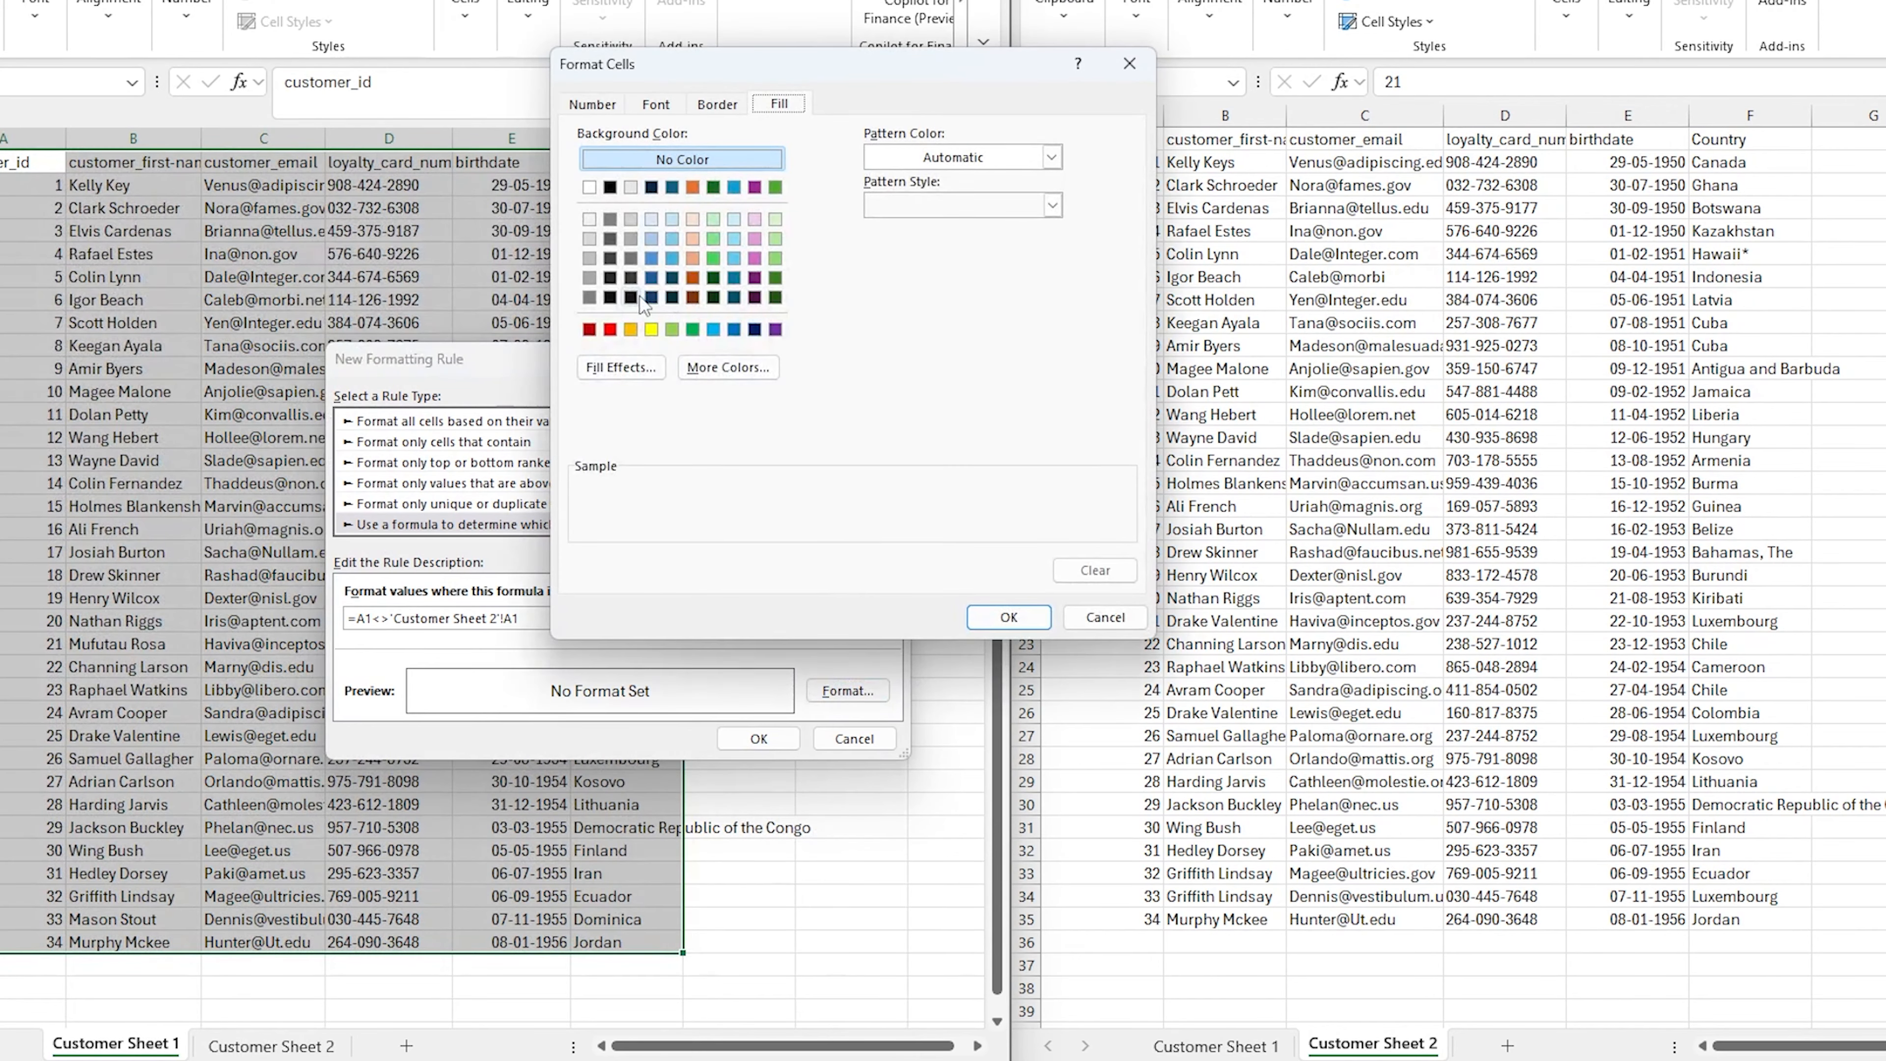
click(630, 329)
click(1008, 617)
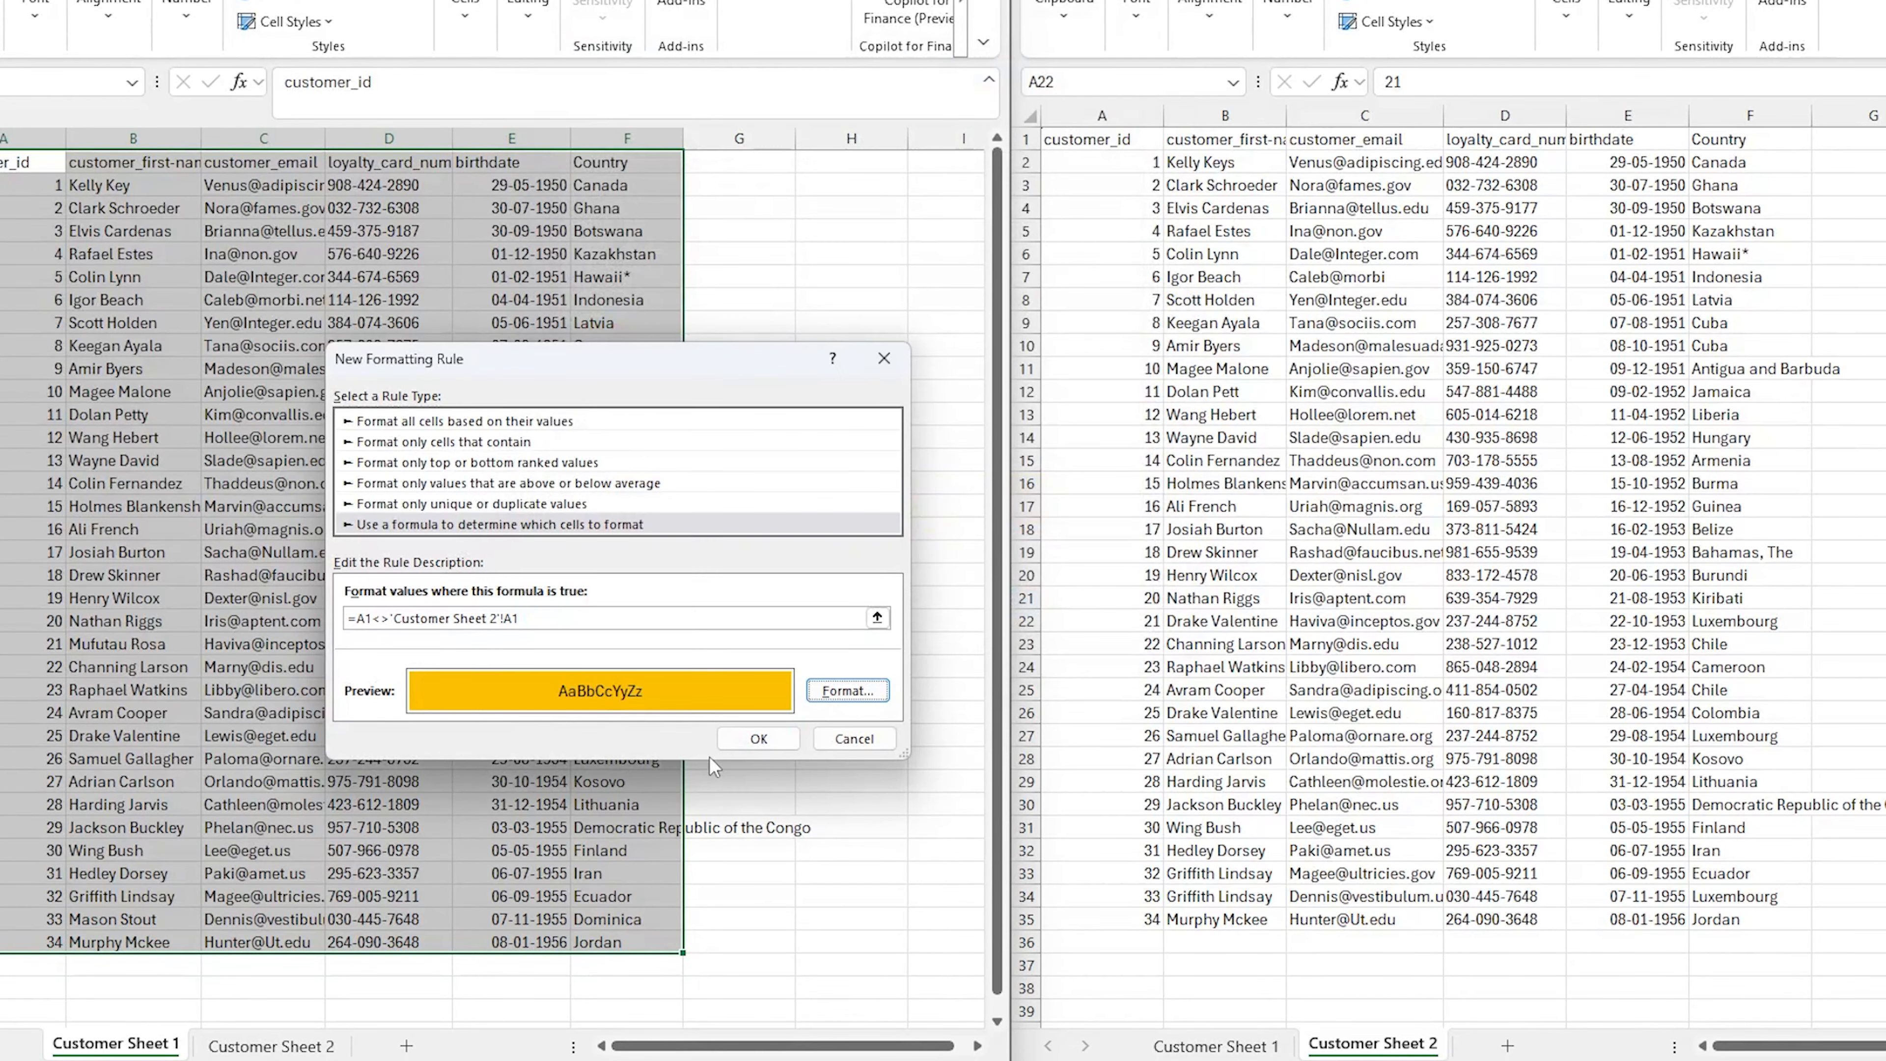
click(759, 740)
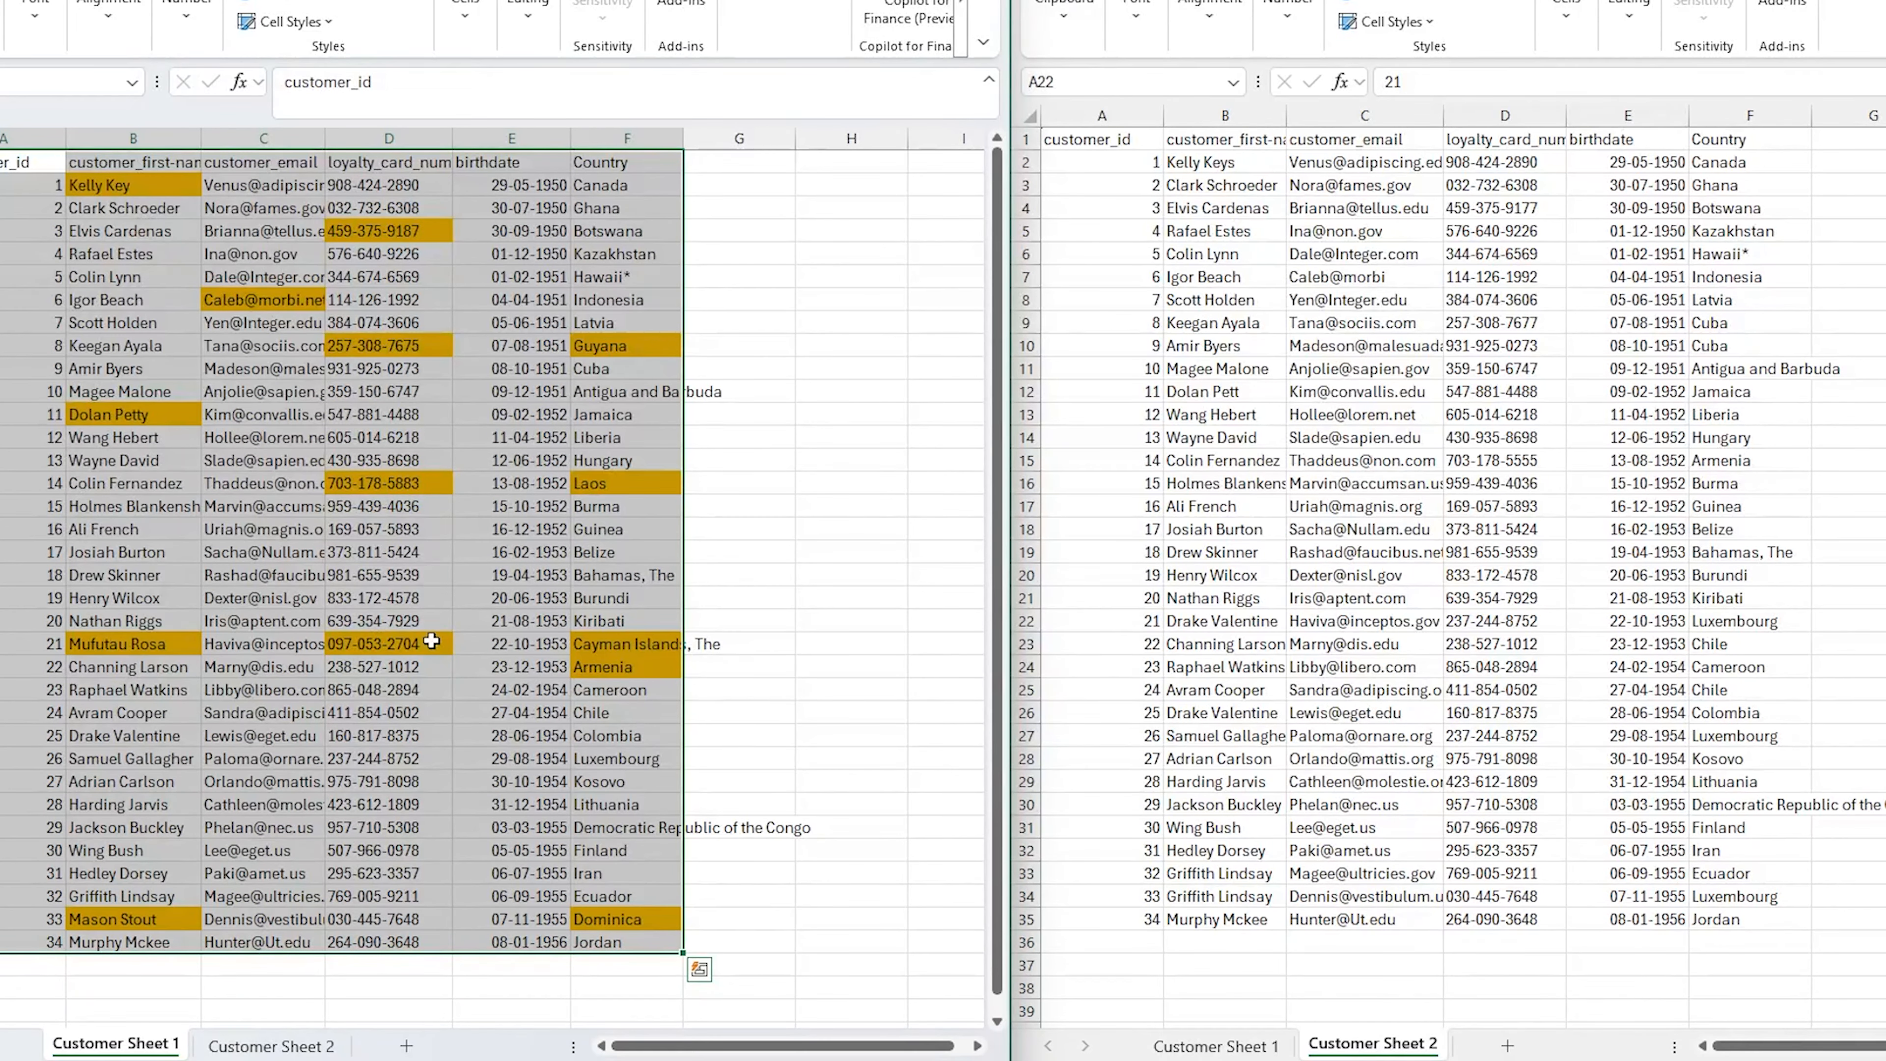
click(190, 187)
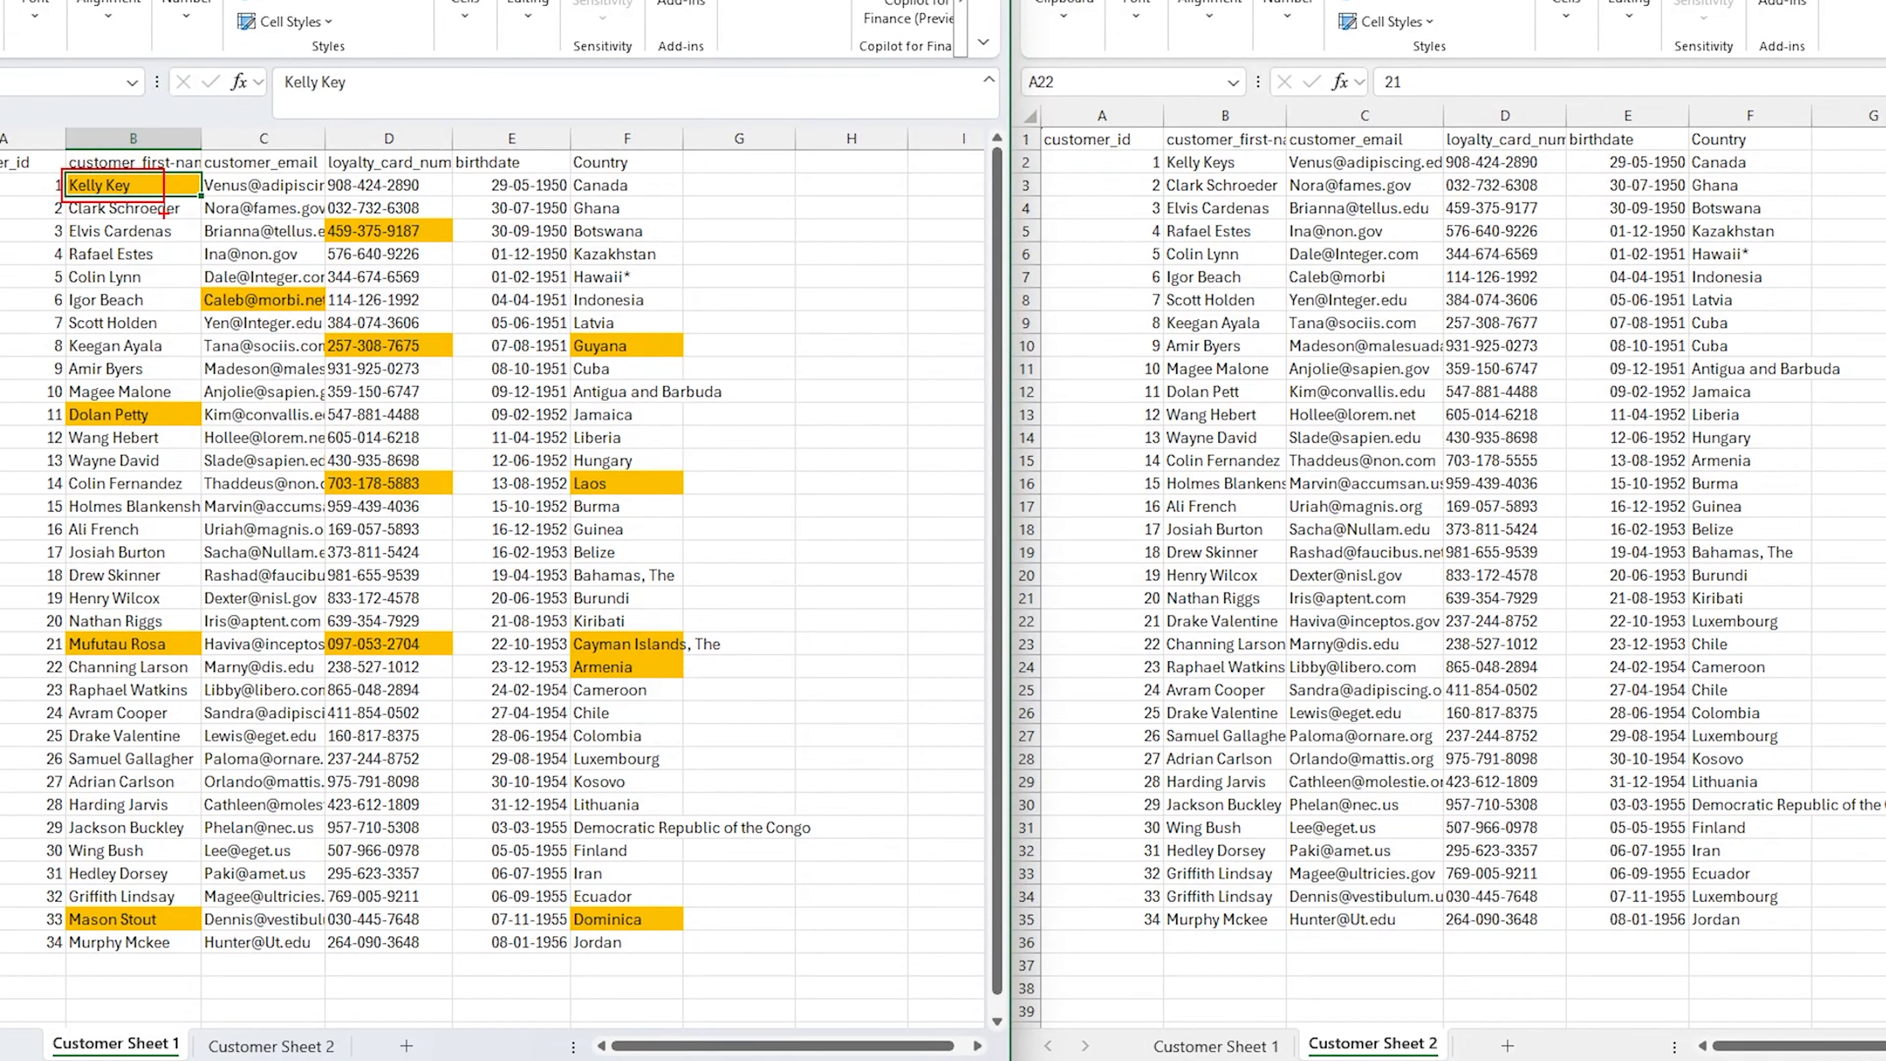
mouse_move(1159, 144)
mouse_down()
mouse_move(1197, 174)
mouse_move(1256, 179)
mouse_move(1388, 136)
mouse_up()
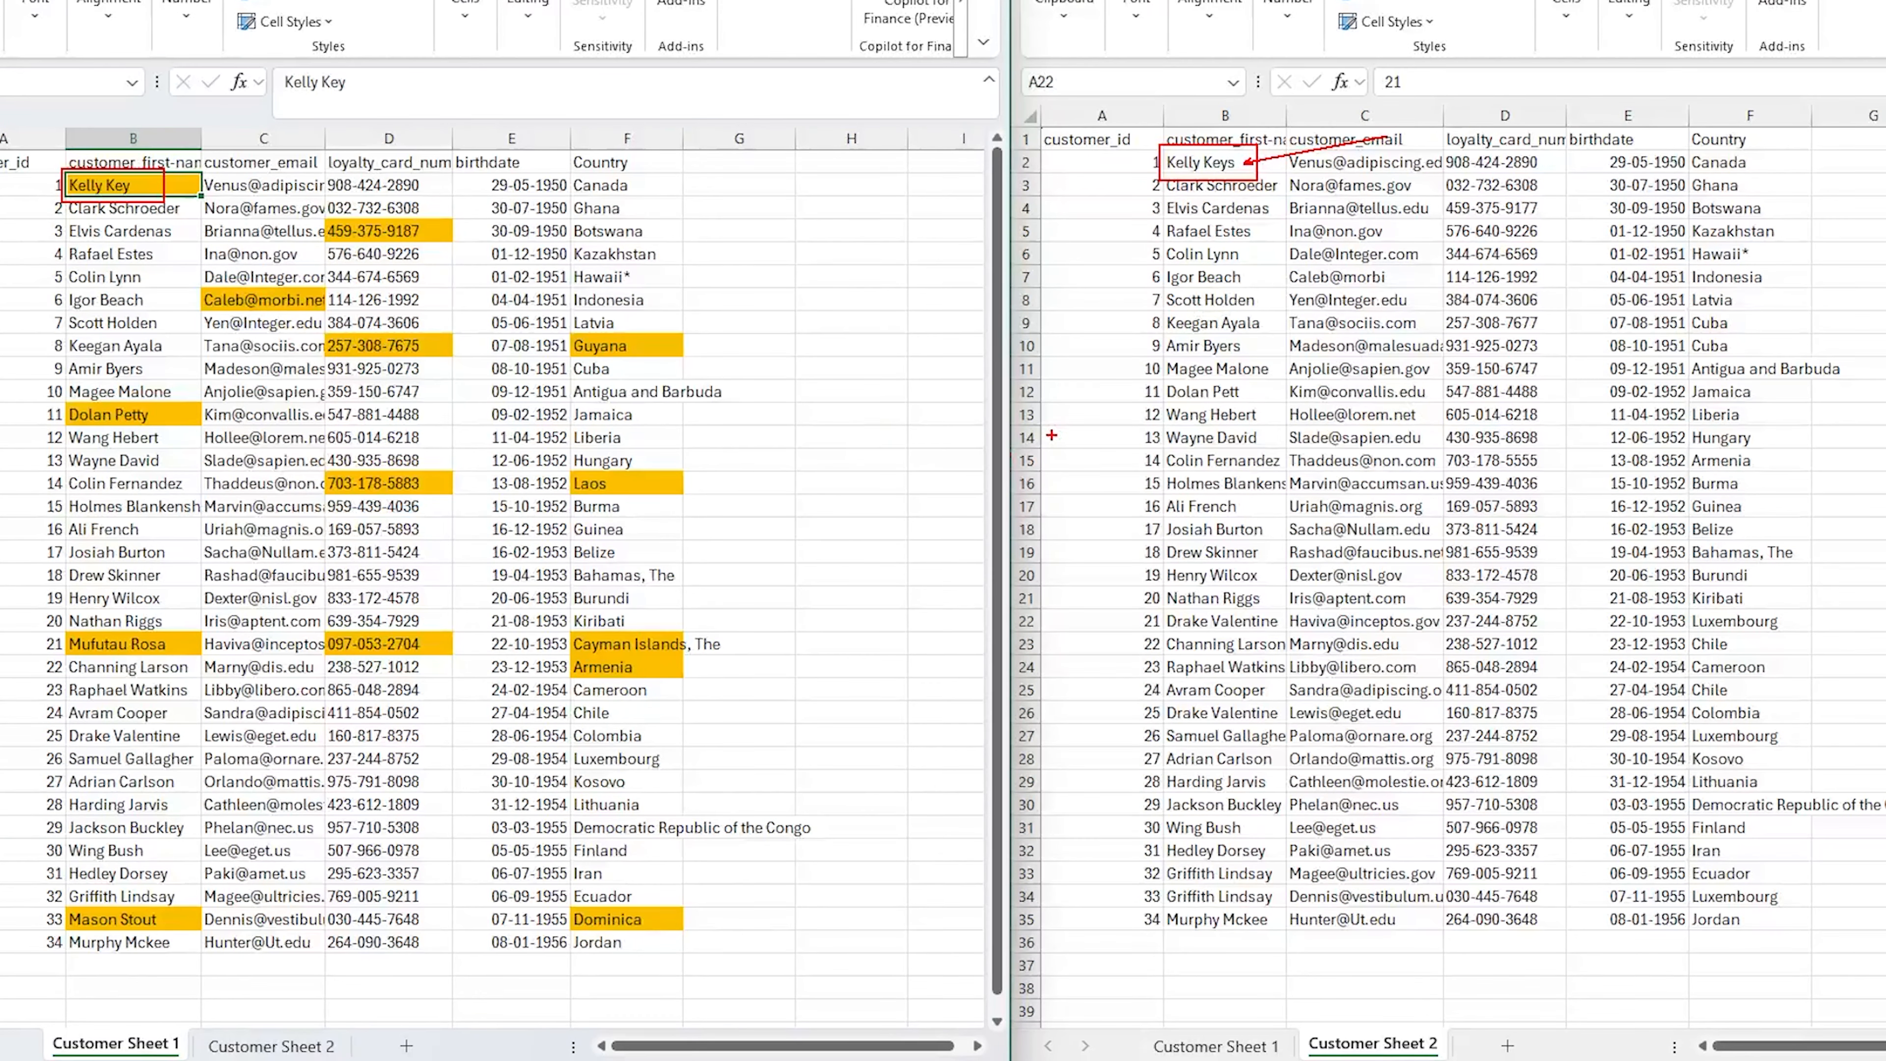
key(Escape)
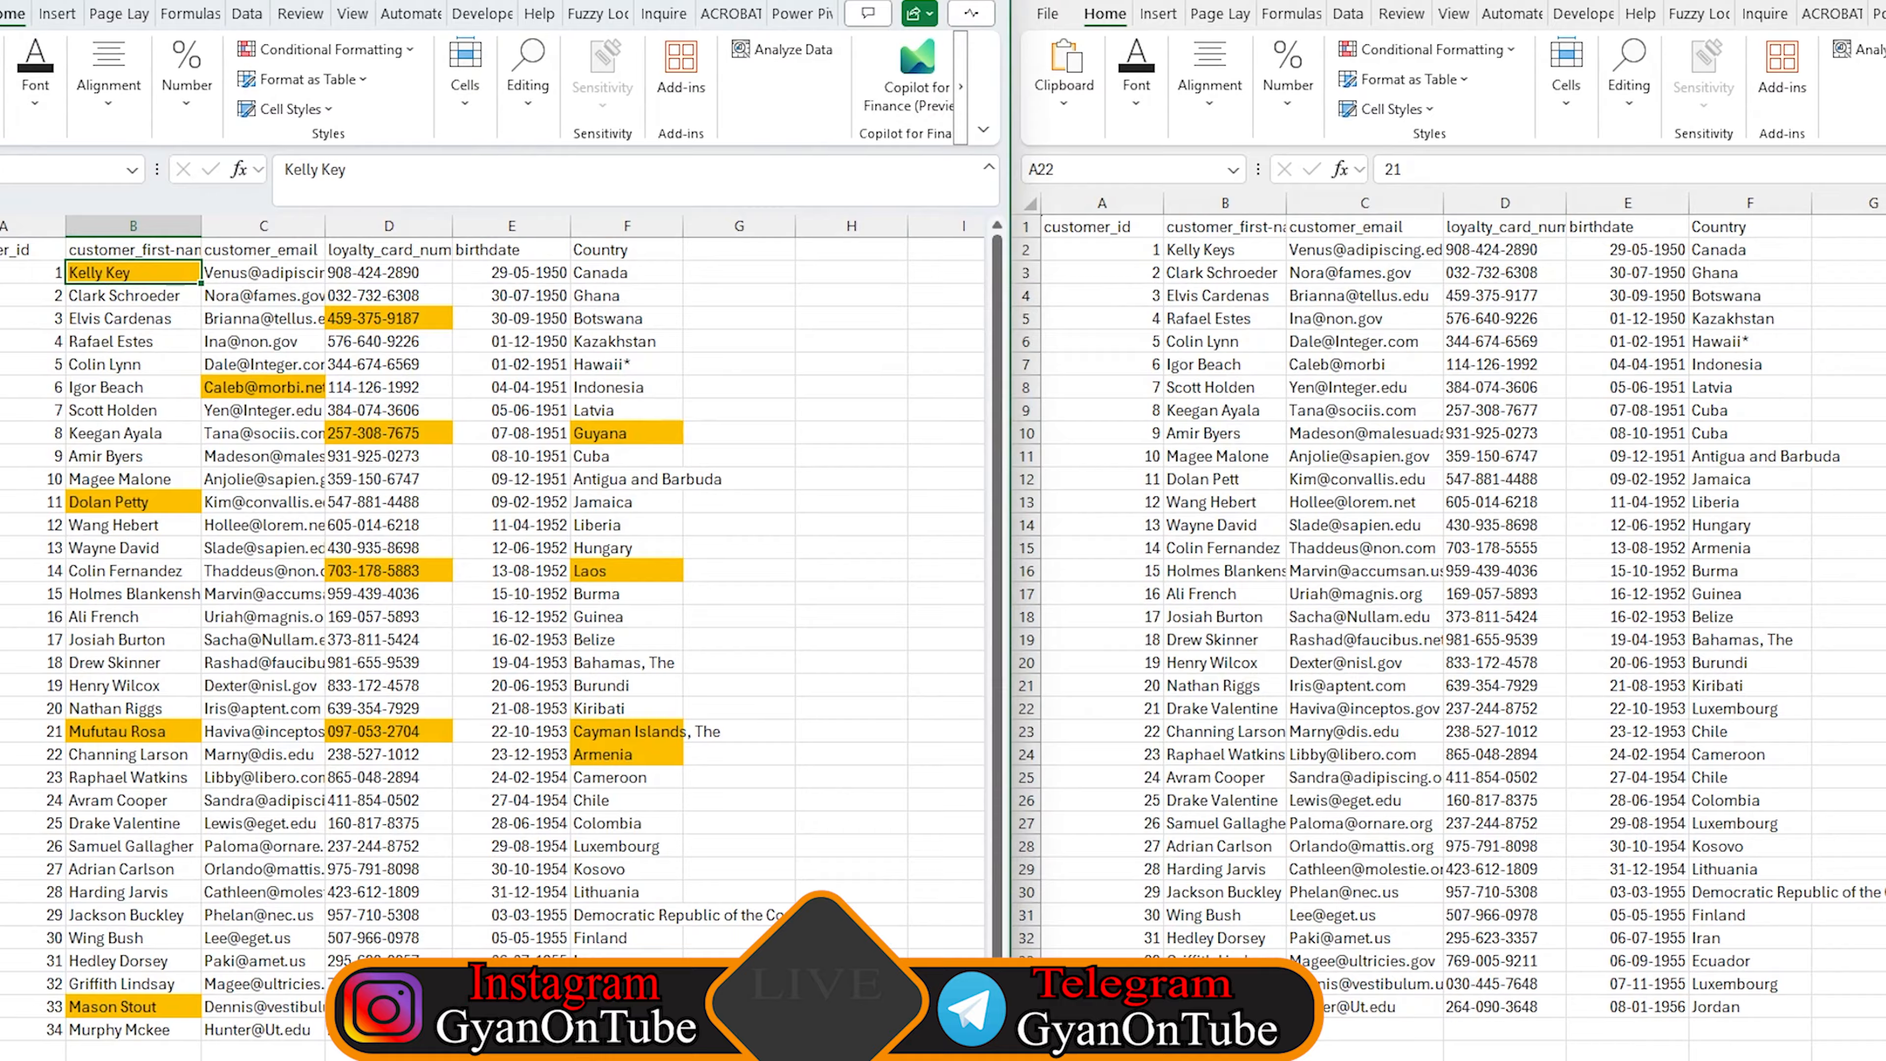
Add a new blank worksheet, Sheet2, for listing the differences
click(926, 1)
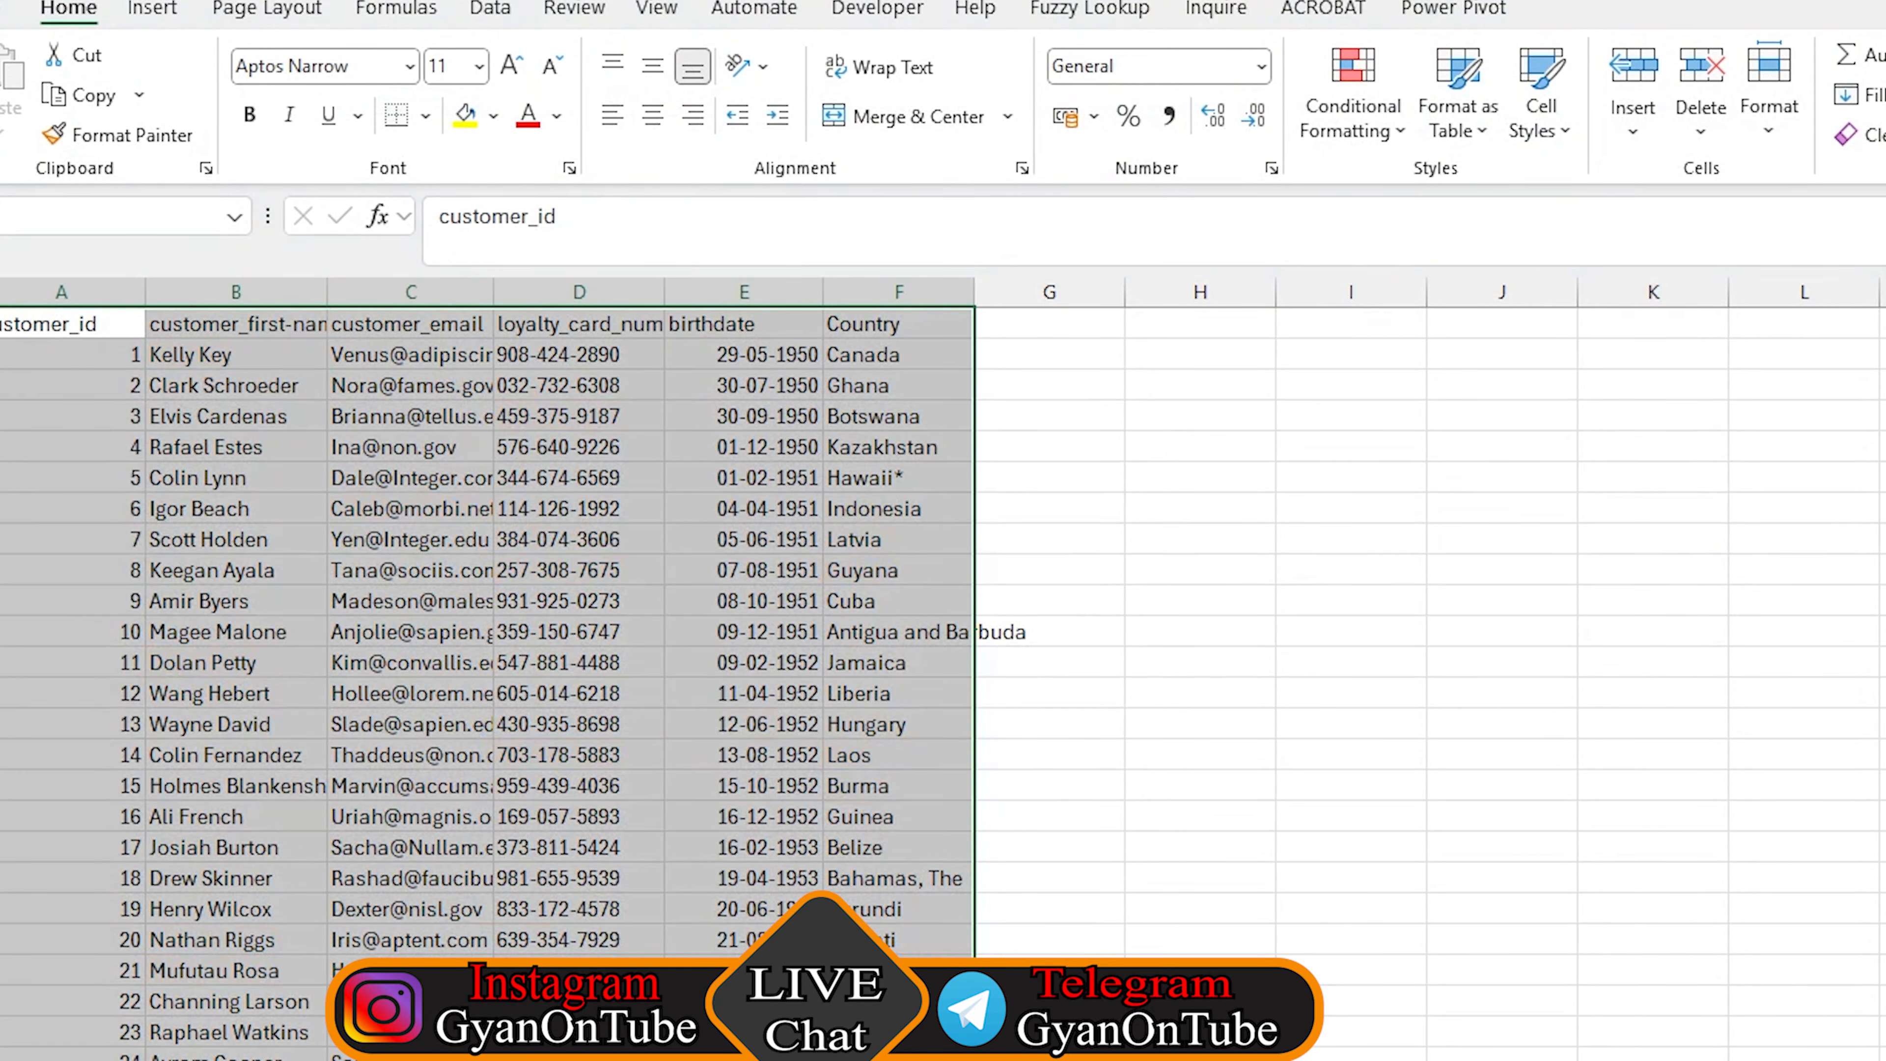
click(1181, 754)
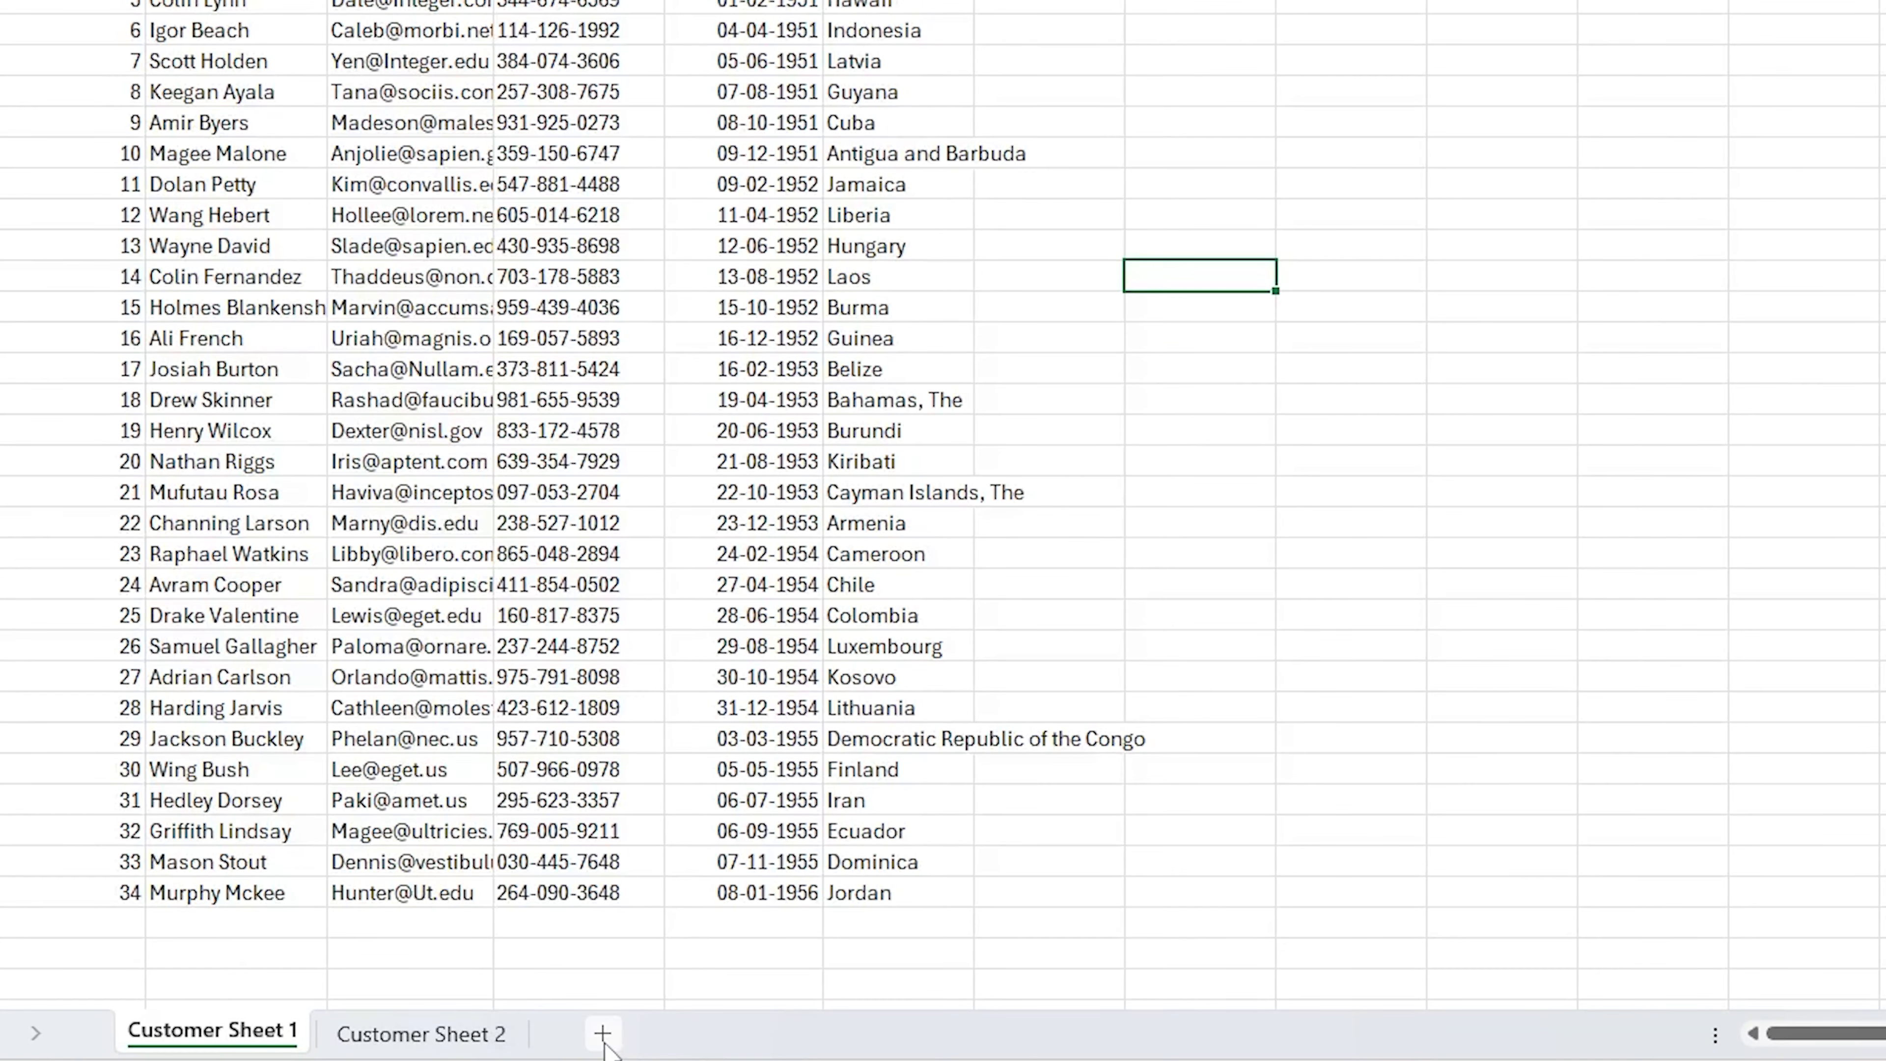
click(603, 1035)
drag(382, 1041, 663, 1036)
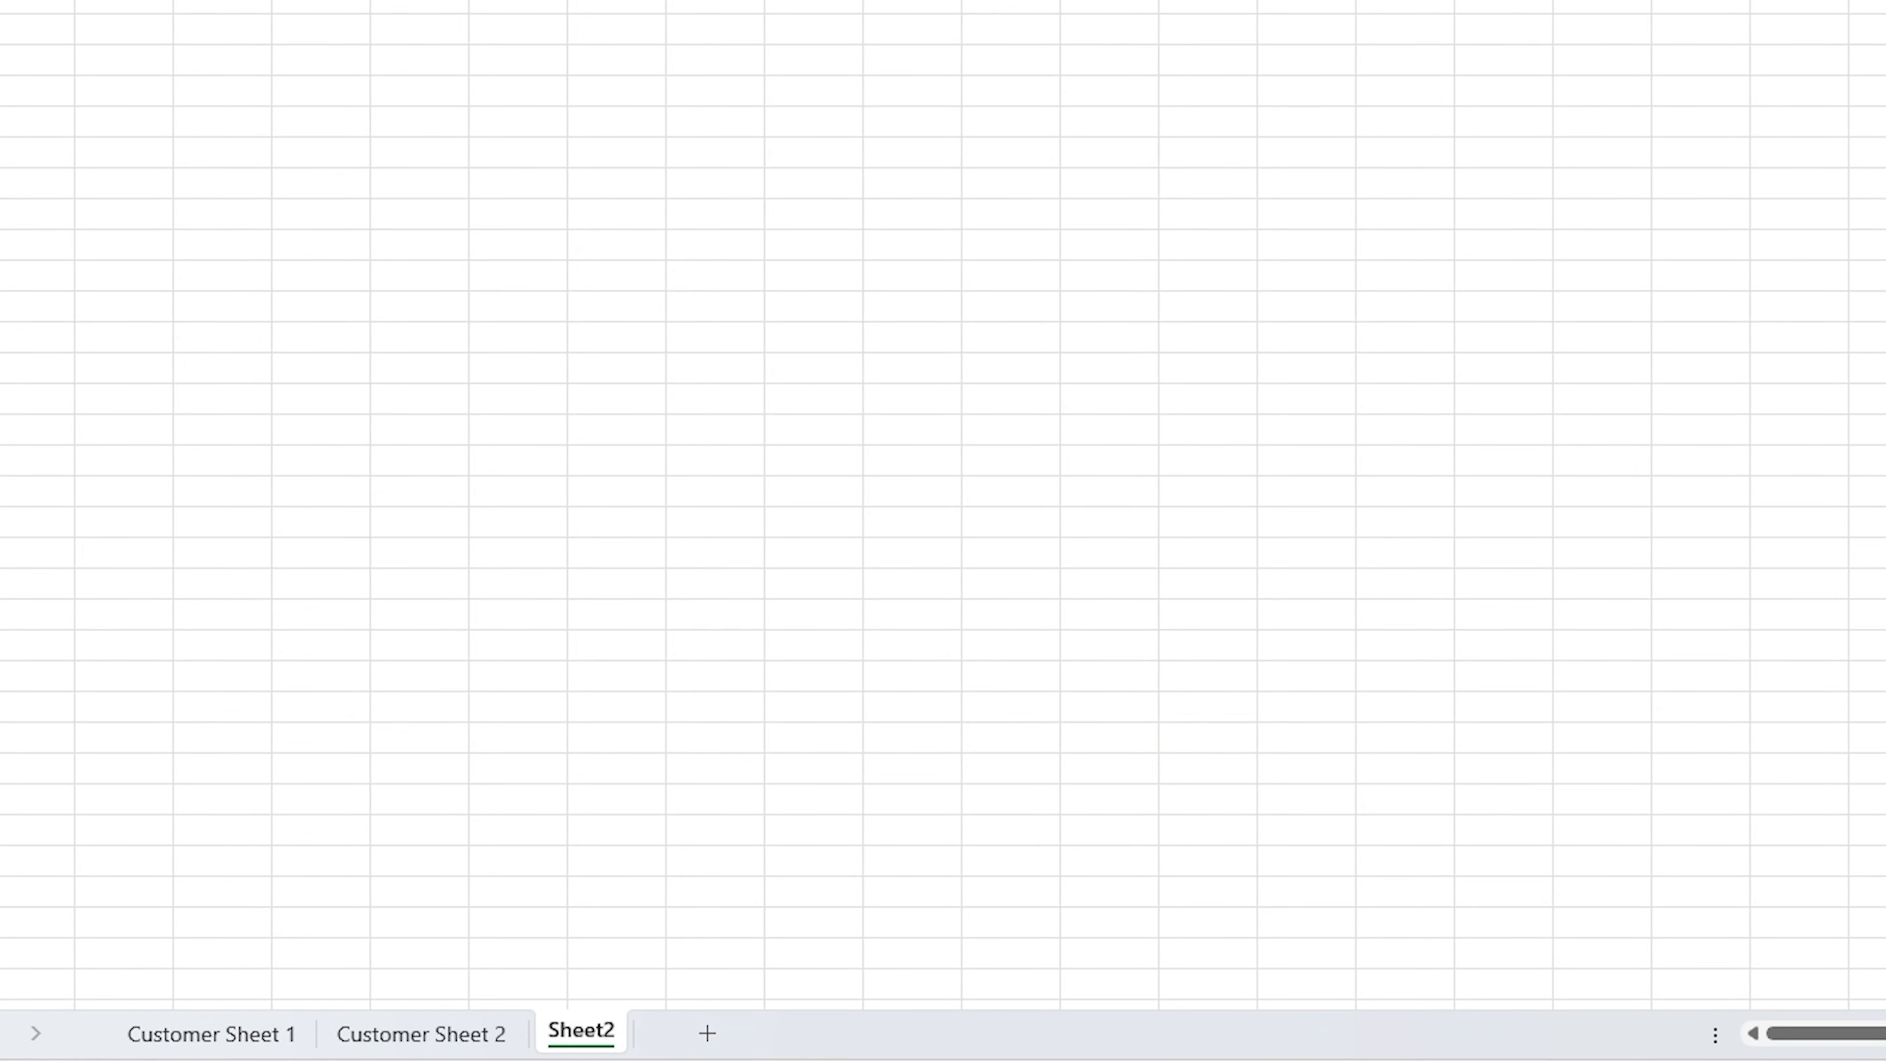
click(421, 1034)
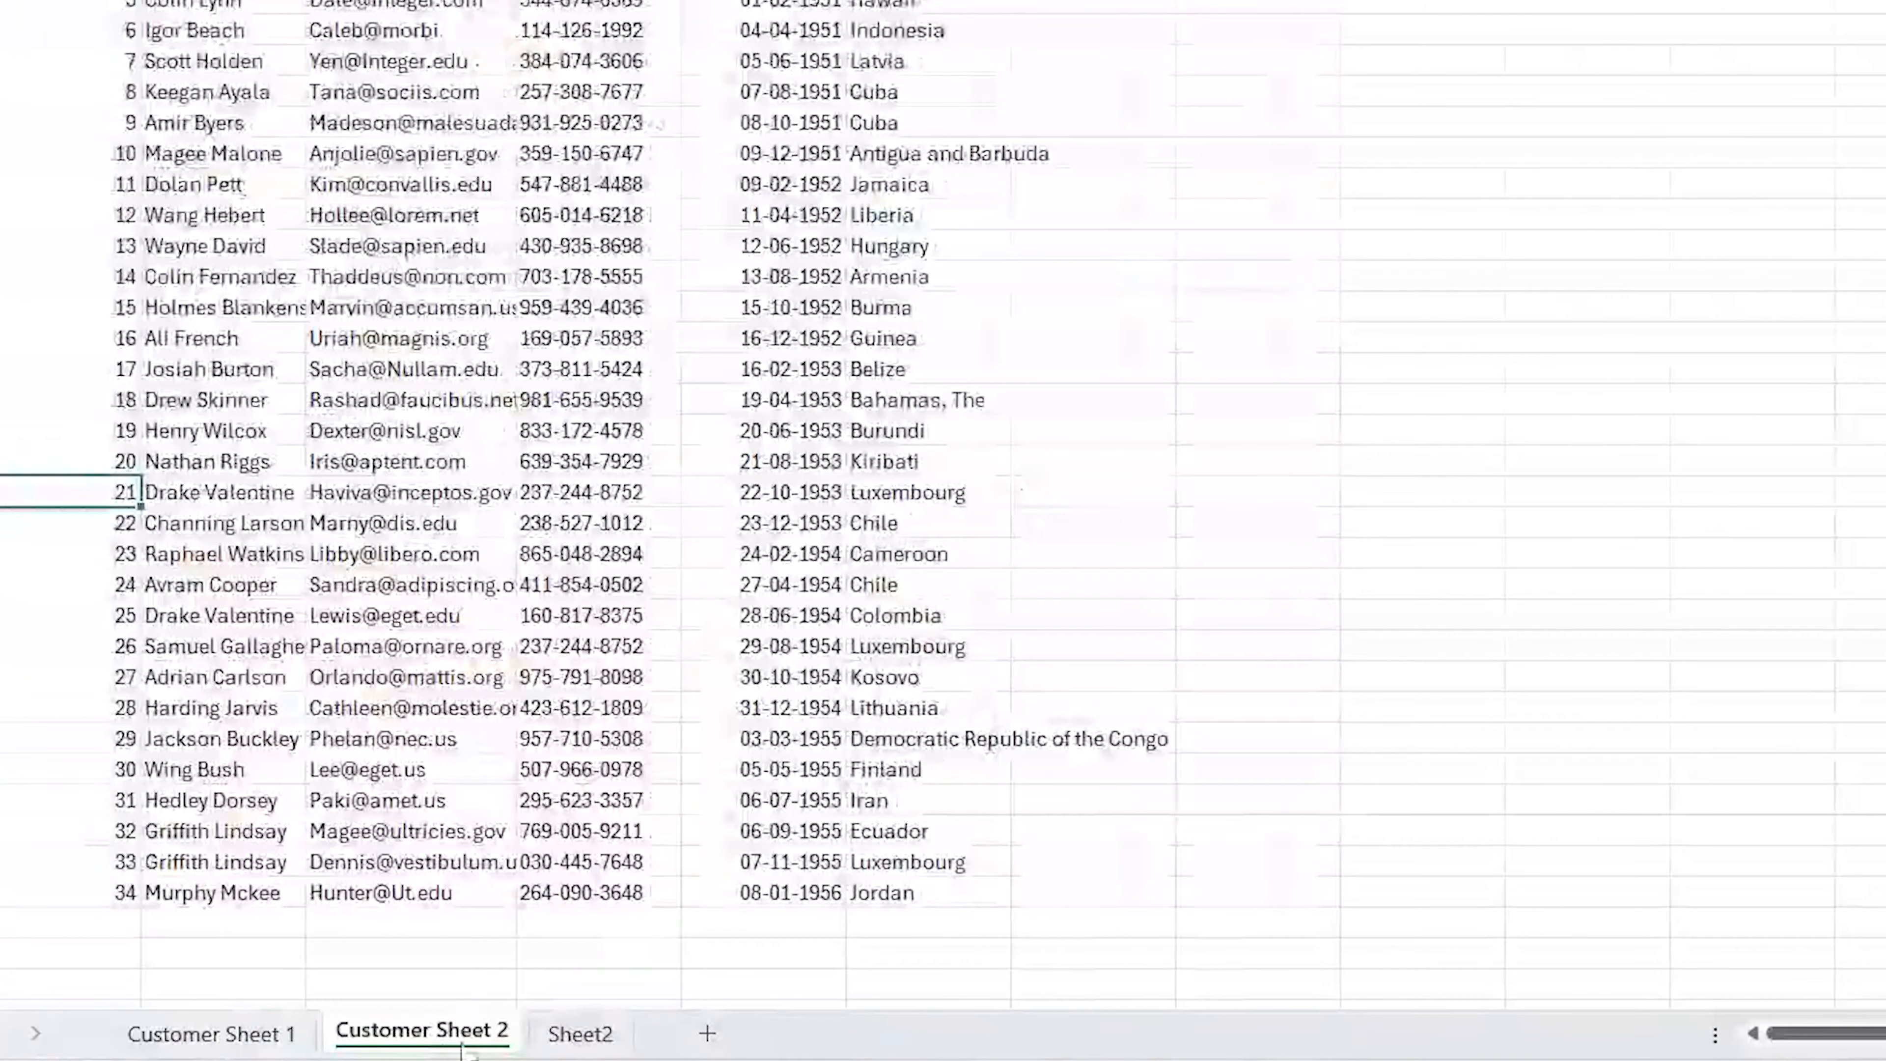
click(583, 1034)
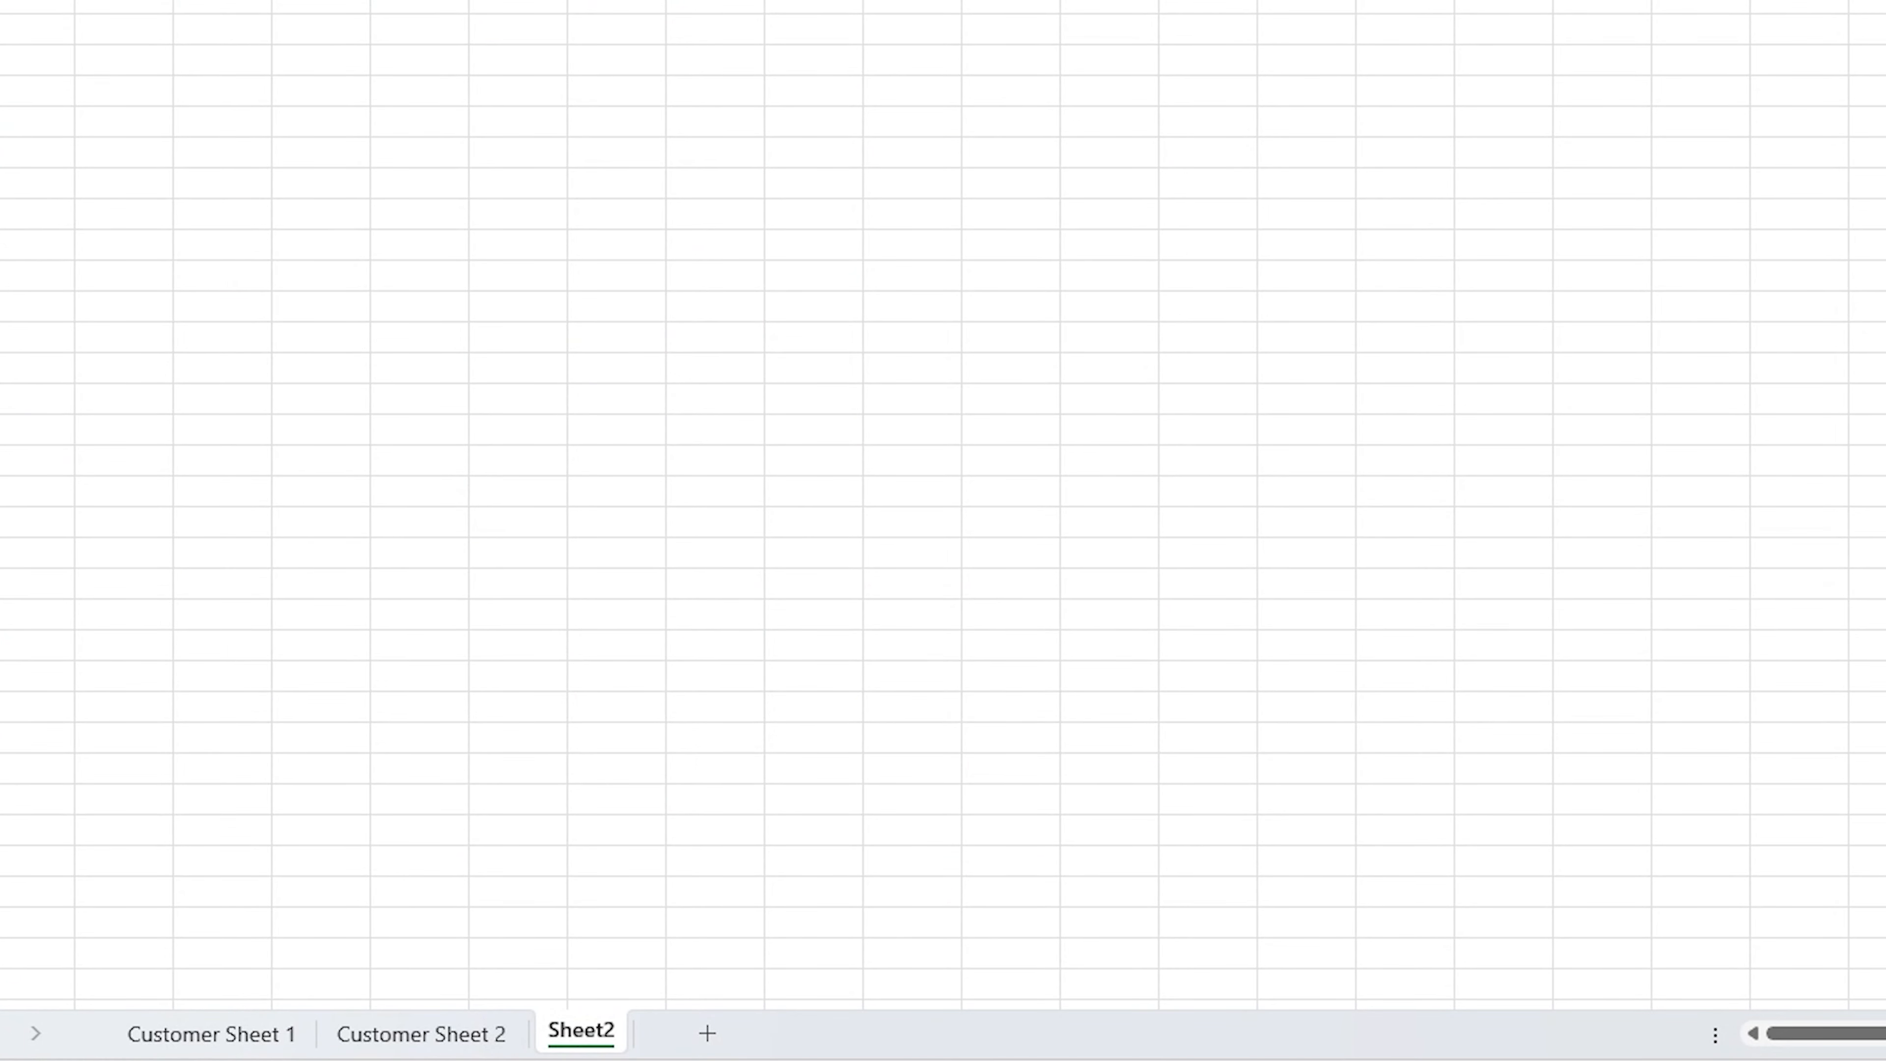
In Sheet2 cell A1, start an IF formula testing whether 'Customer Sheet 1'!A1 equals 'Customer Sheet 2'!A1
drag(118, 127, 217, 312)
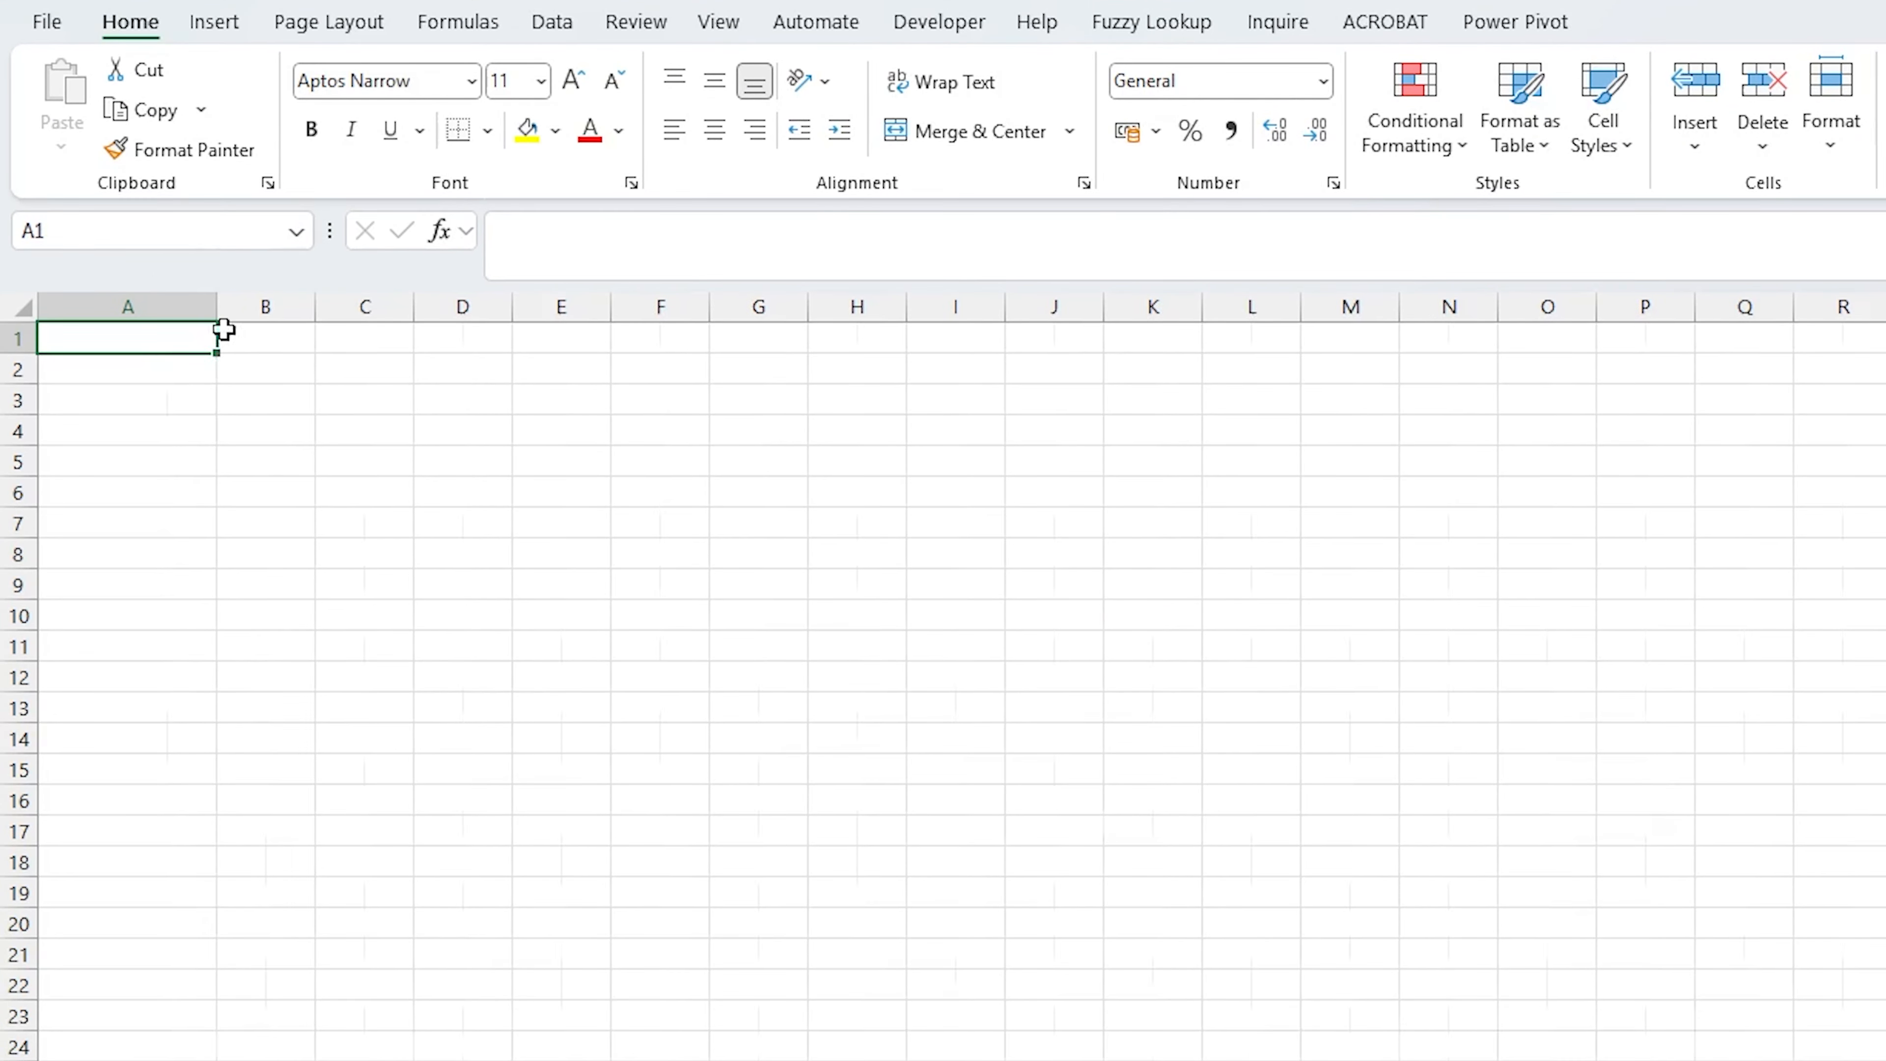
click(148, 310)
text(=IF()
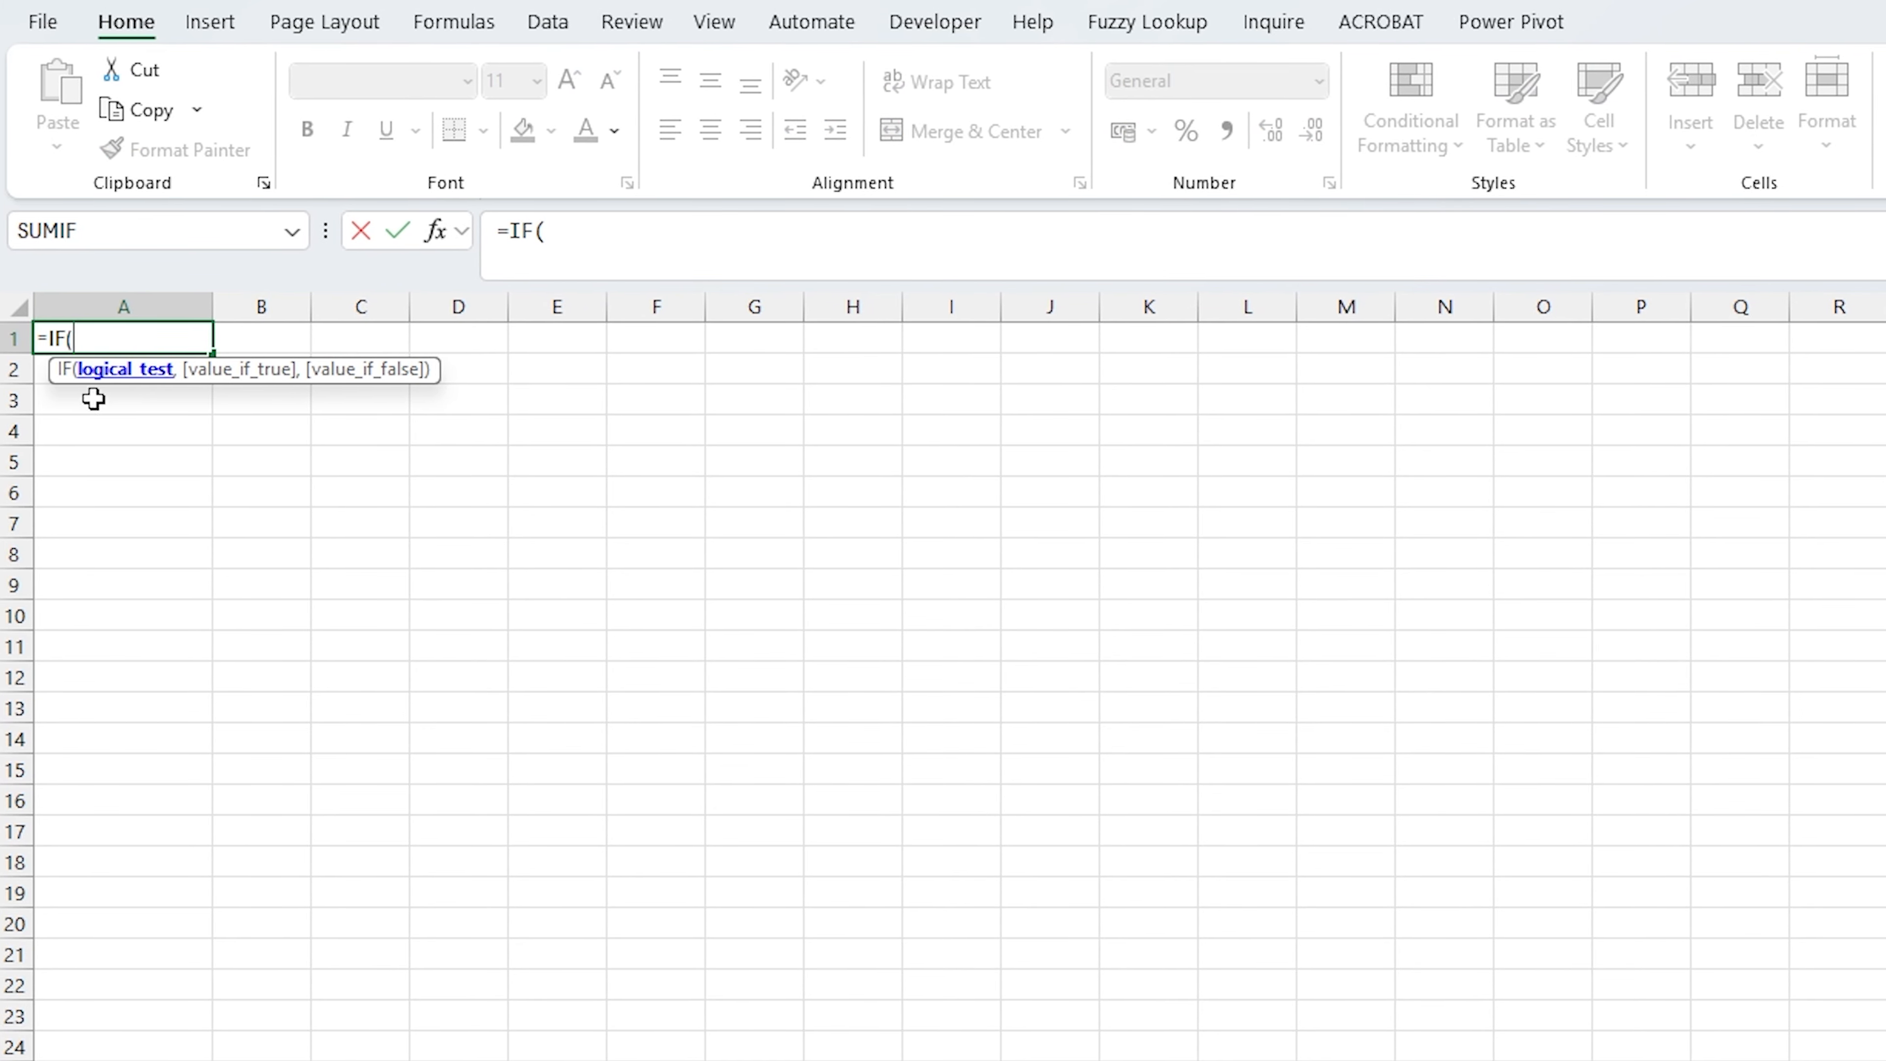
click(839, 1060)
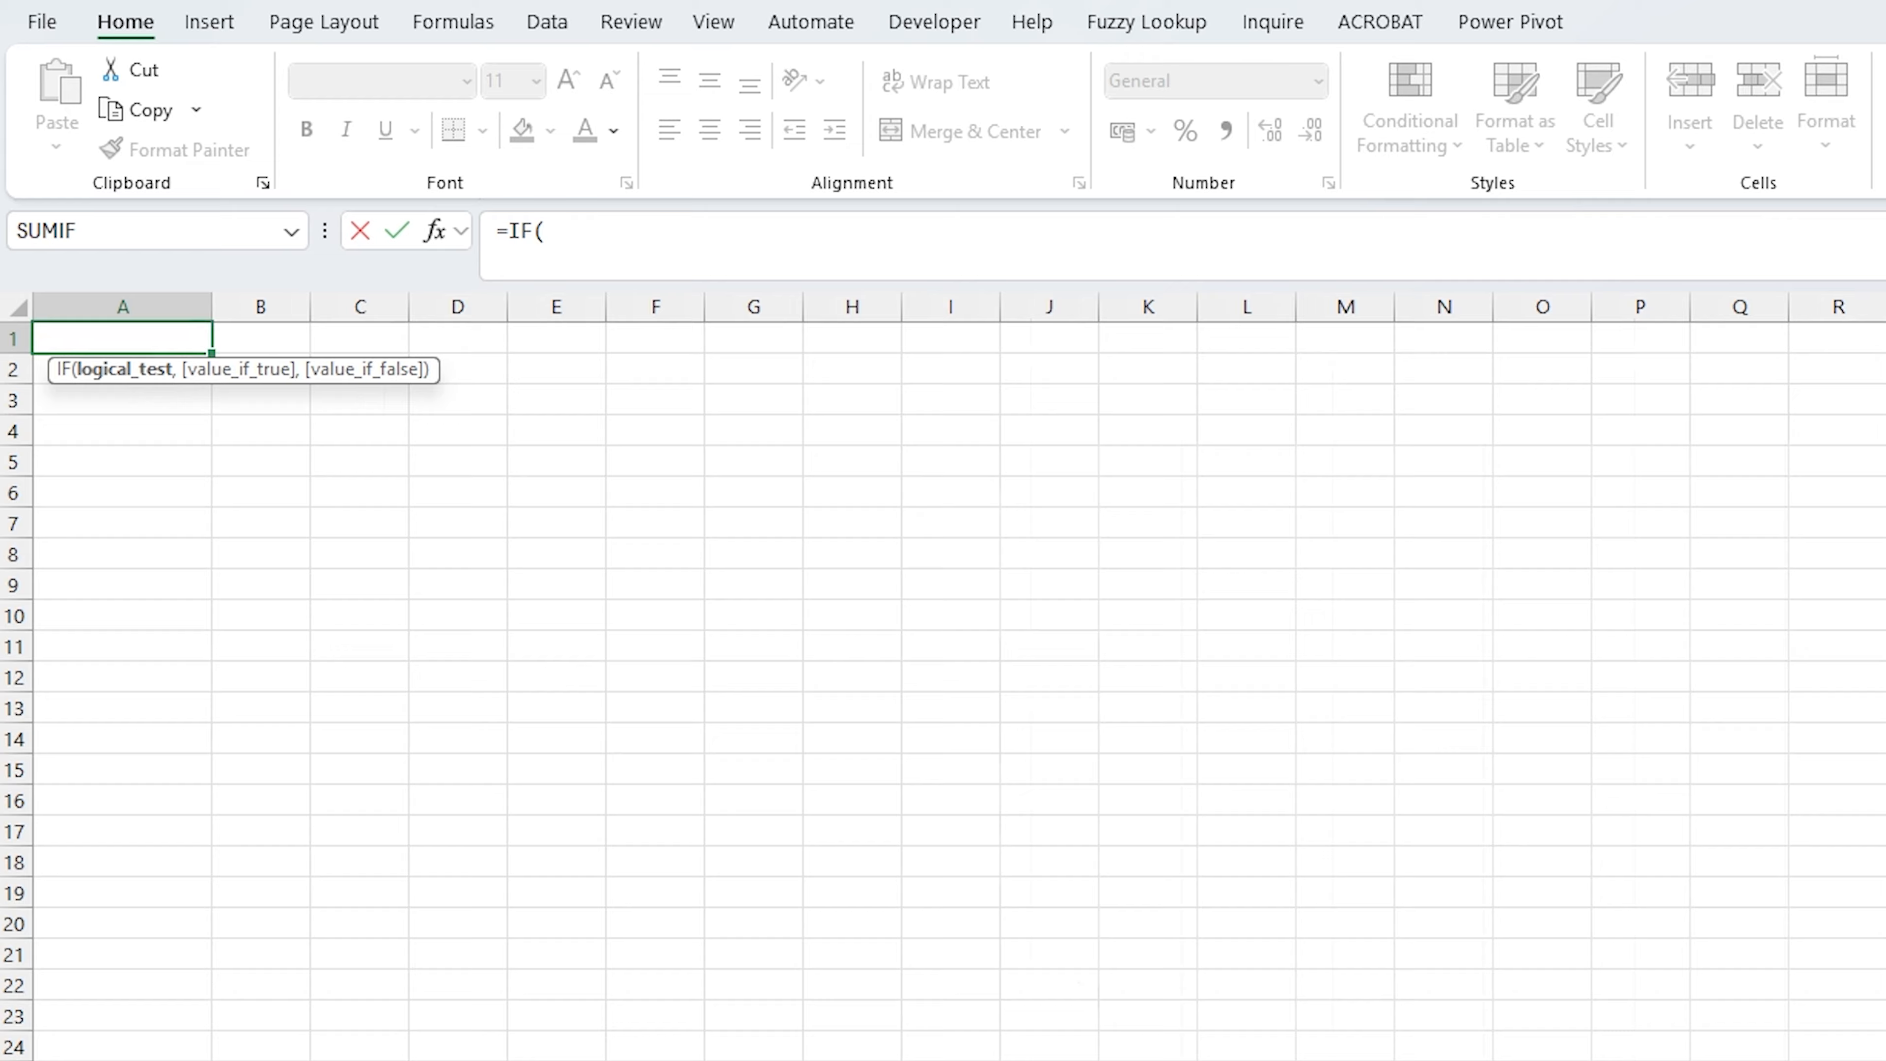
click(130, 338)
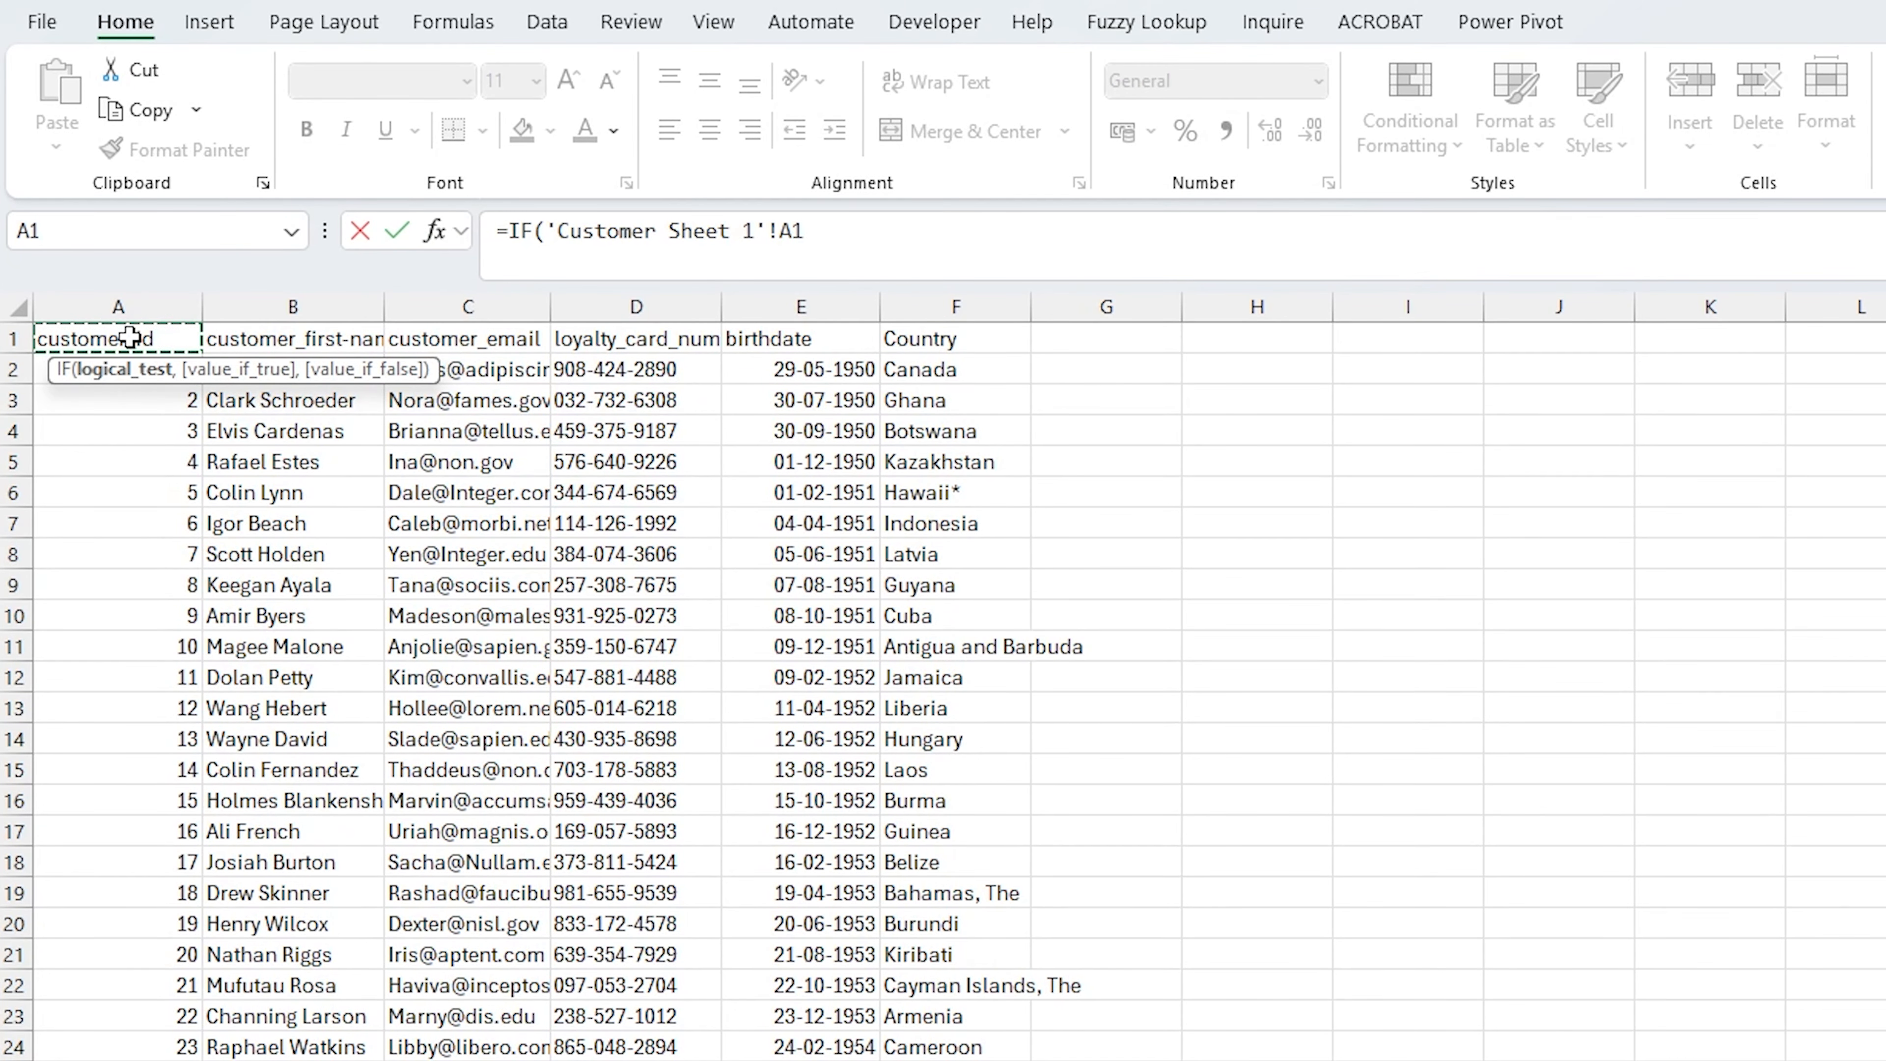
text(=)
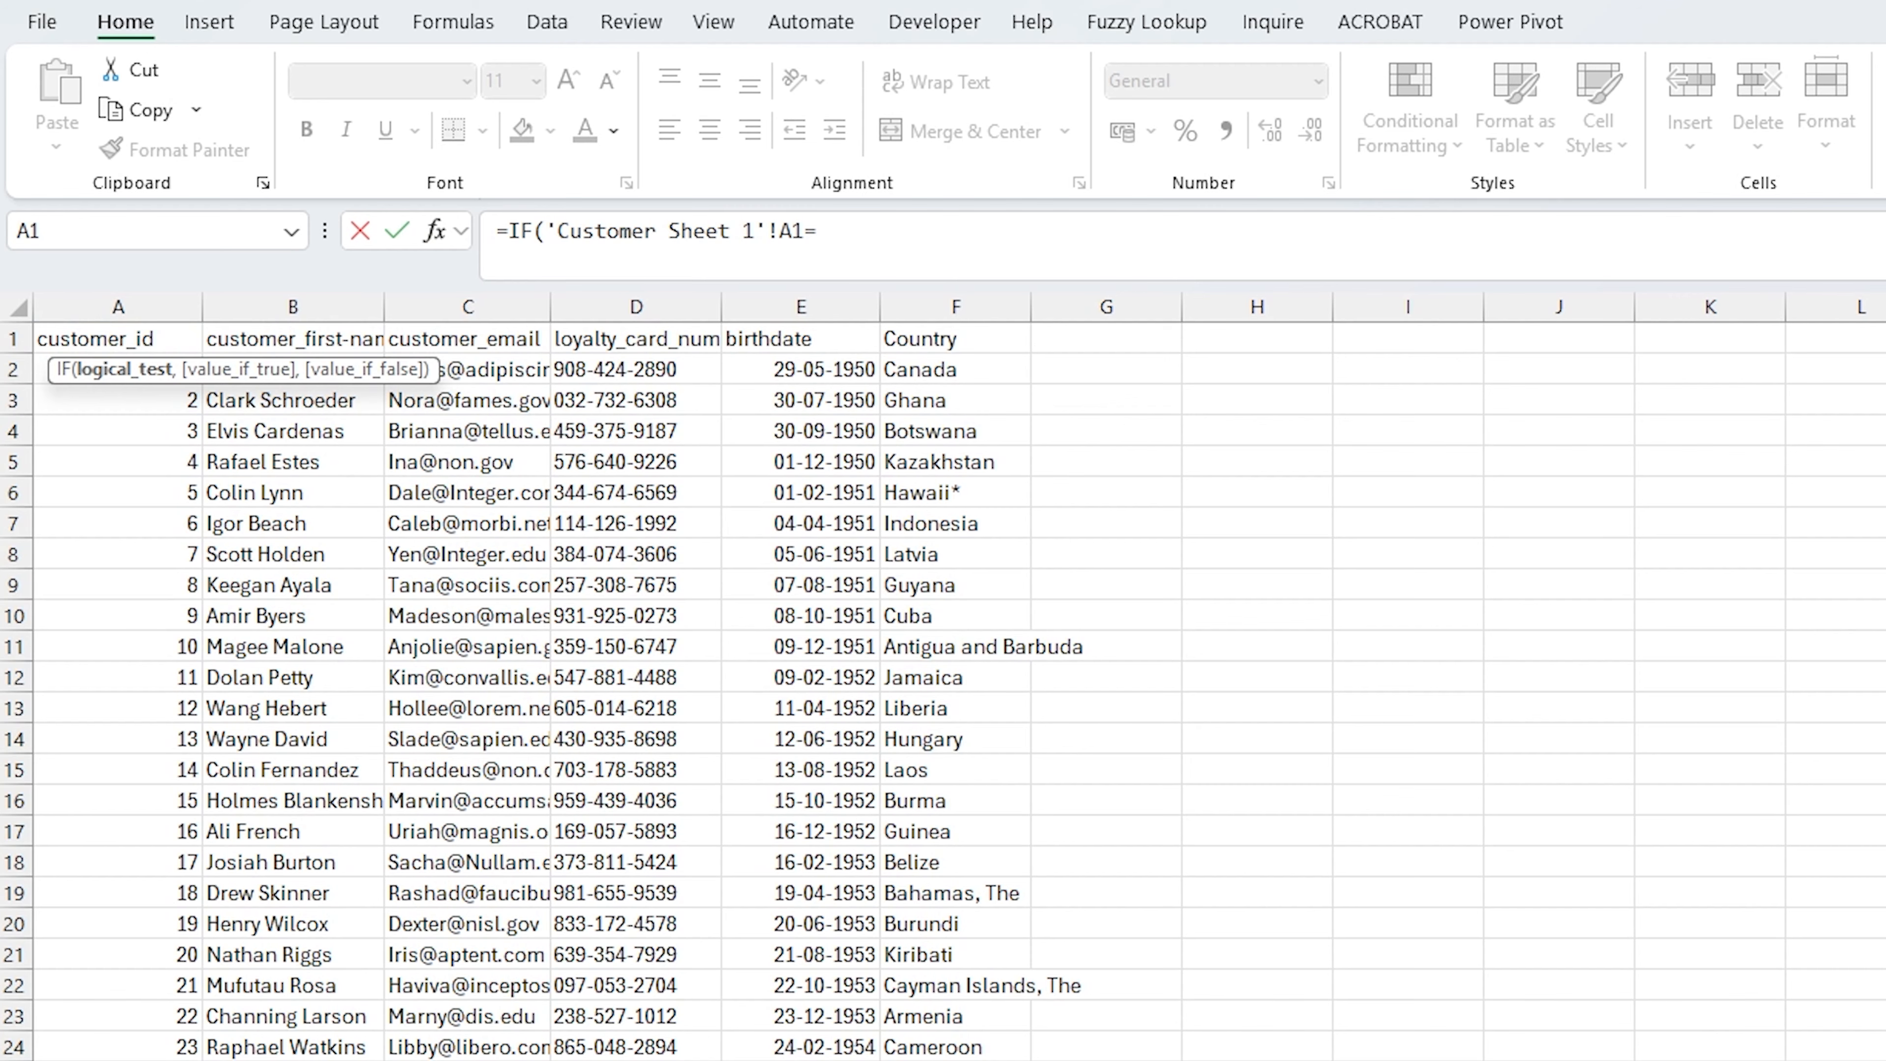
click(965, 1060)
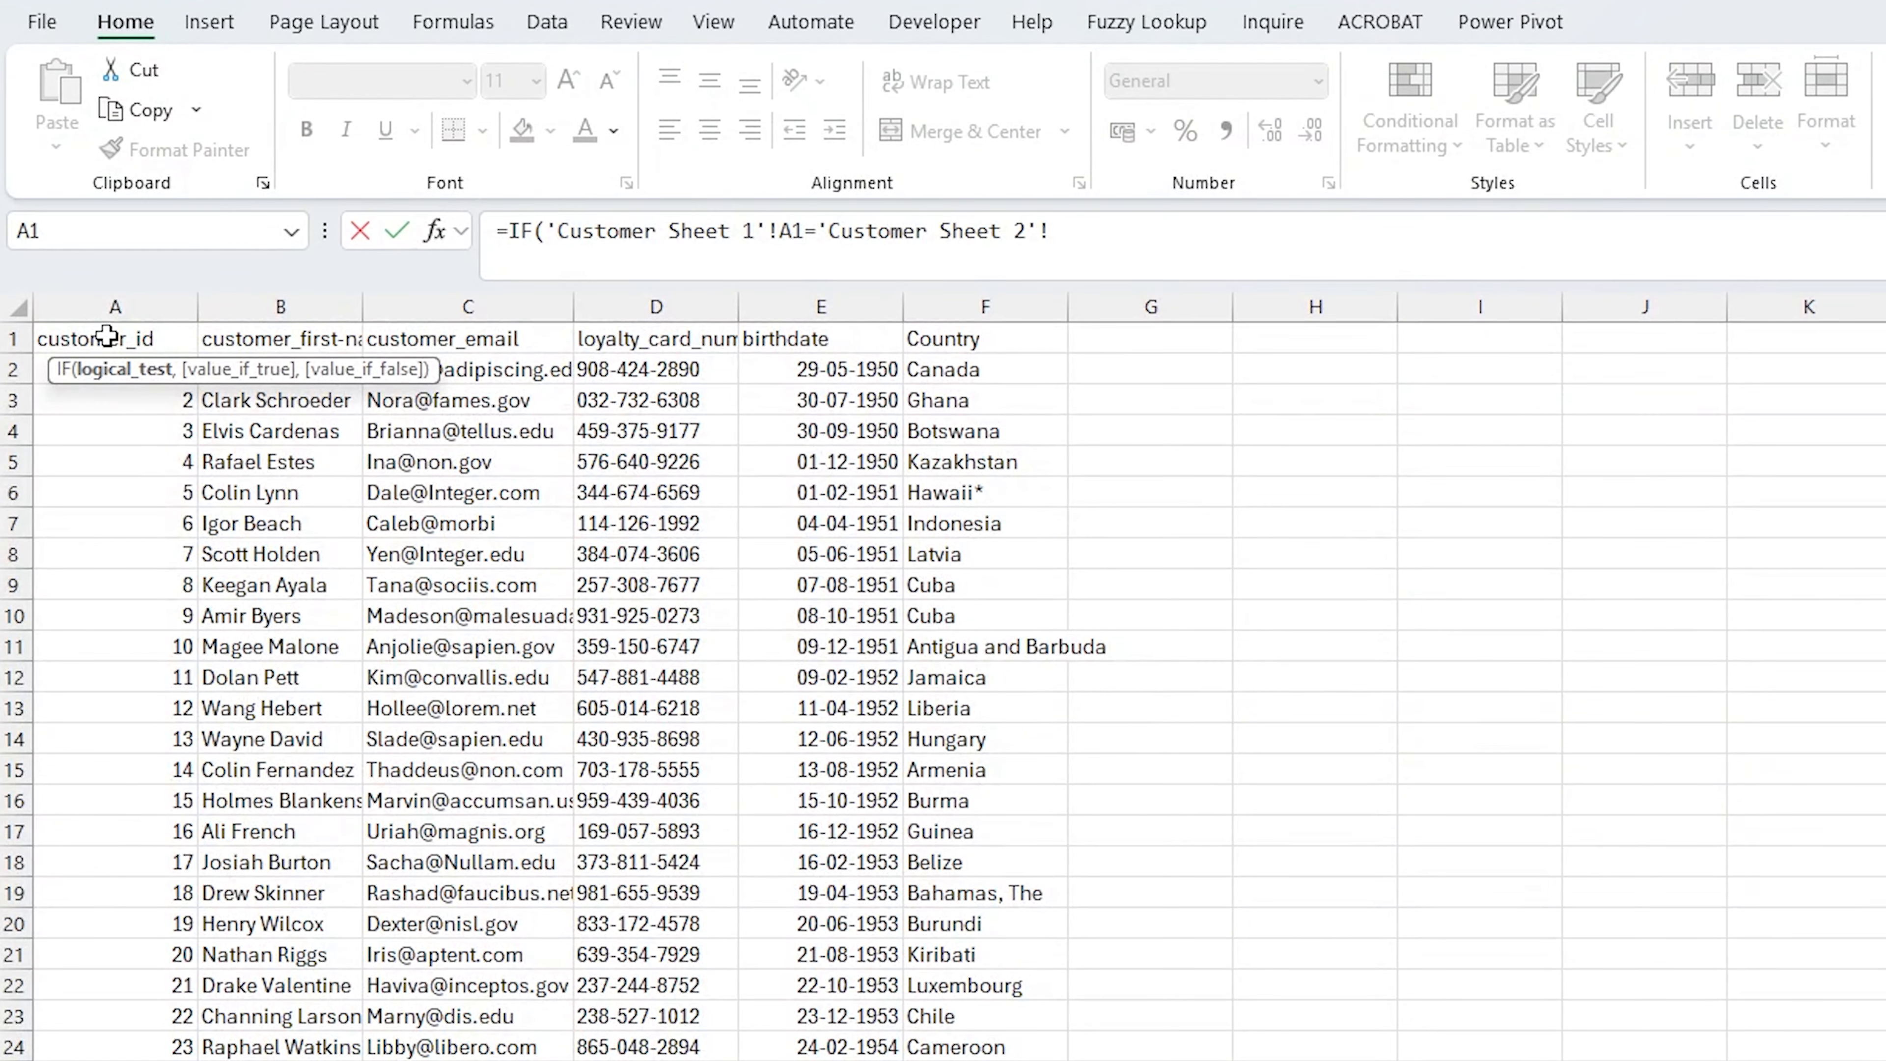
click(107, 336)
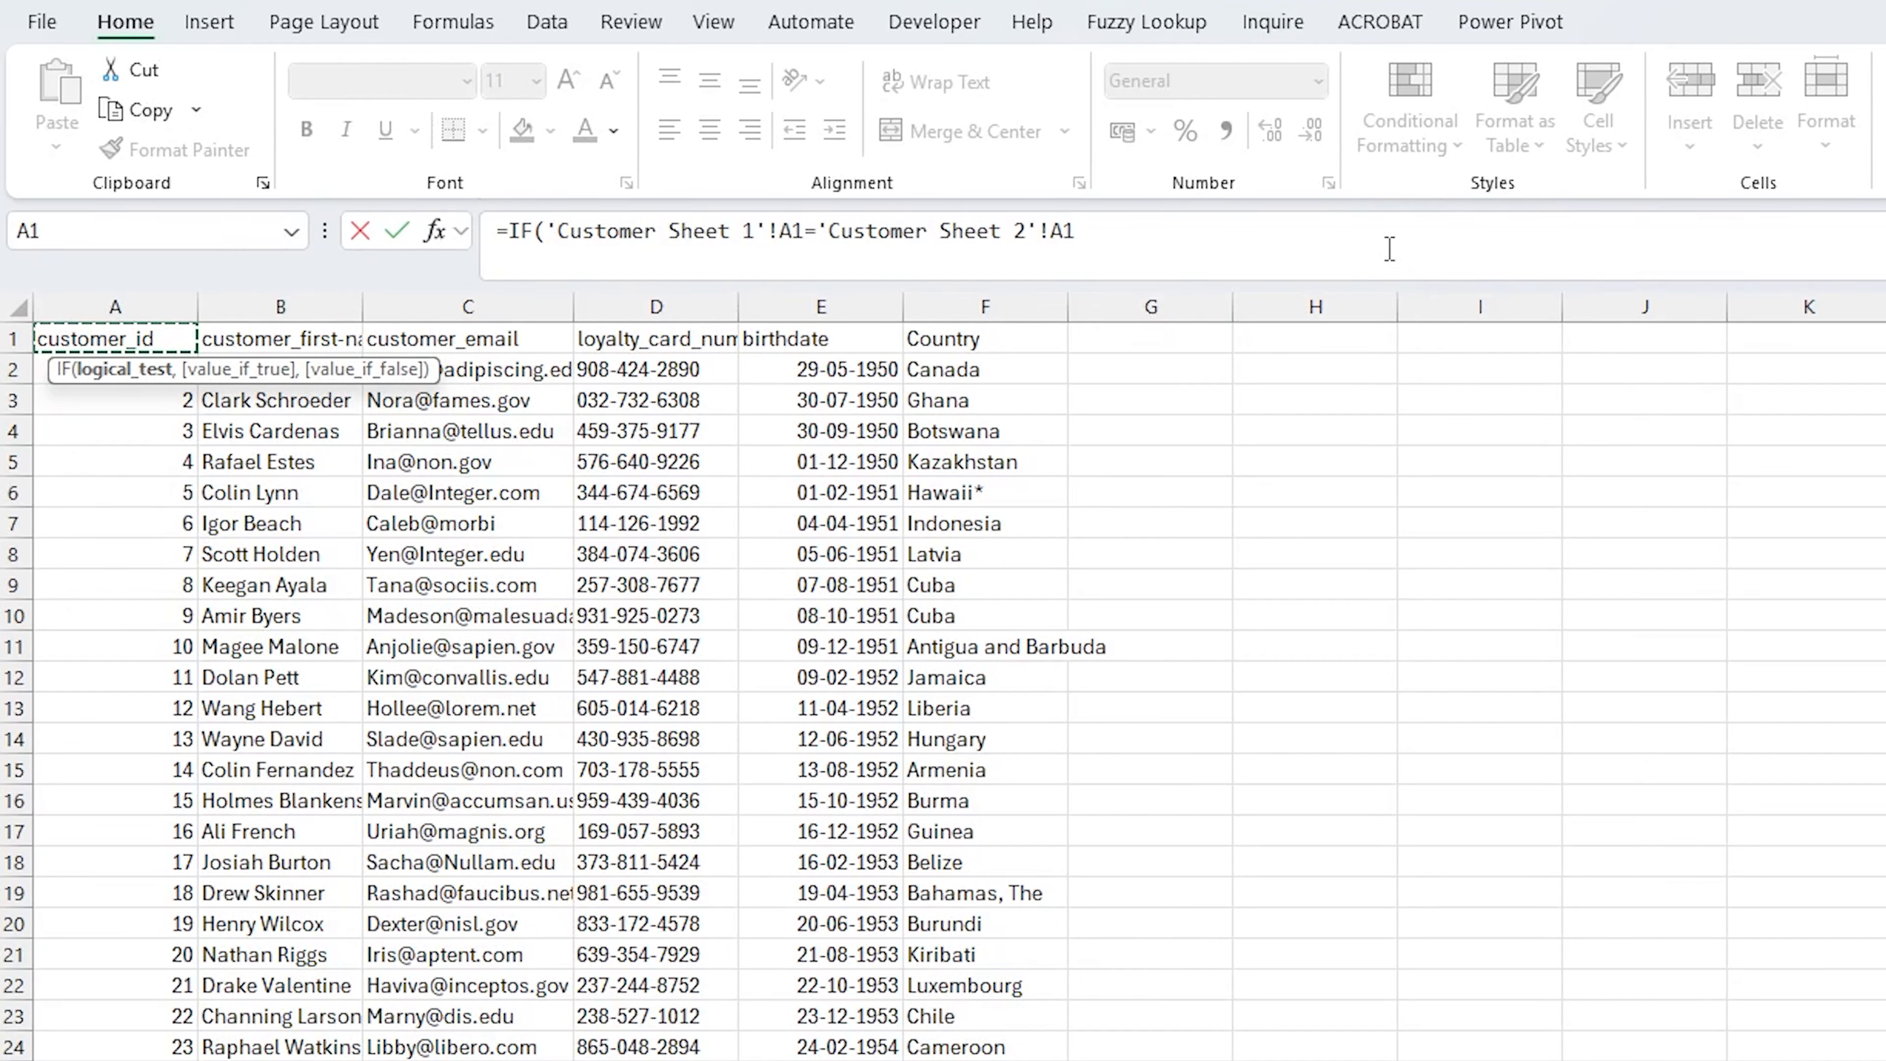
Add 'Customer Sheet 2'!A1 as the IF formula's value when the cells match
text(,)
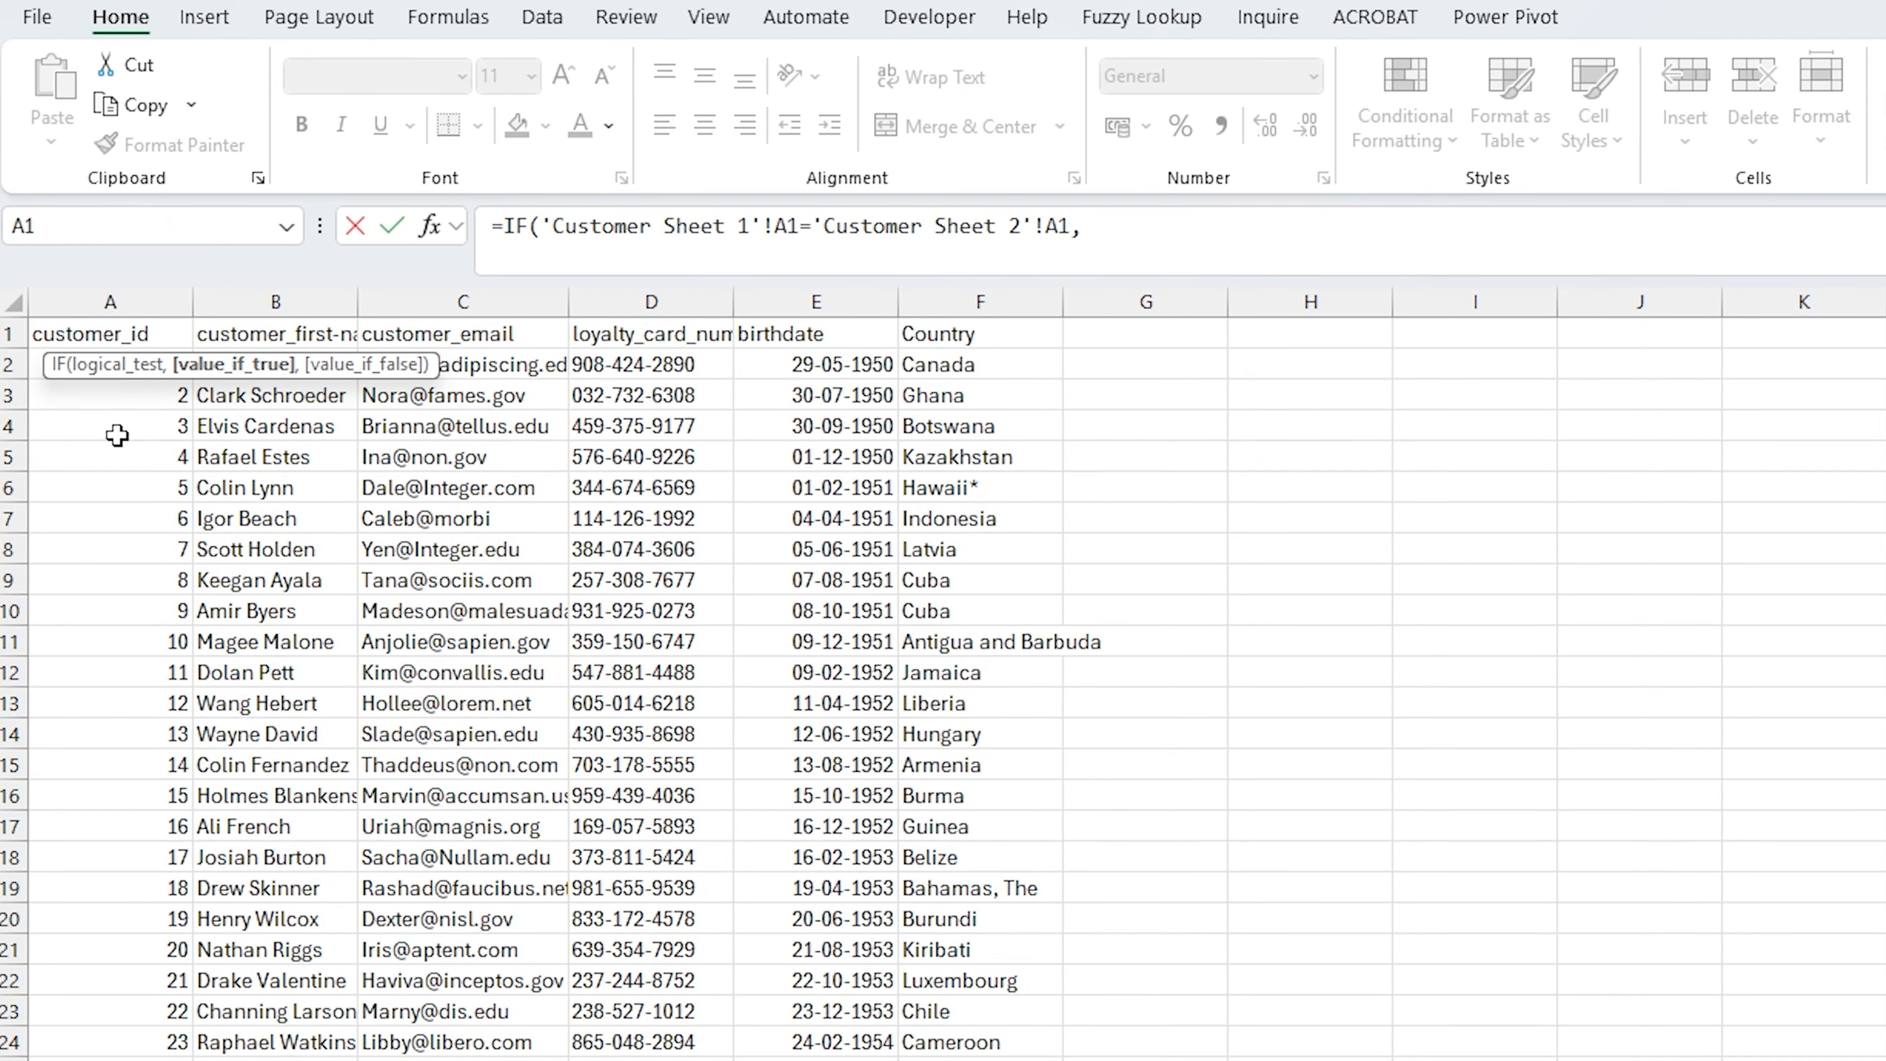
click(132, 333)
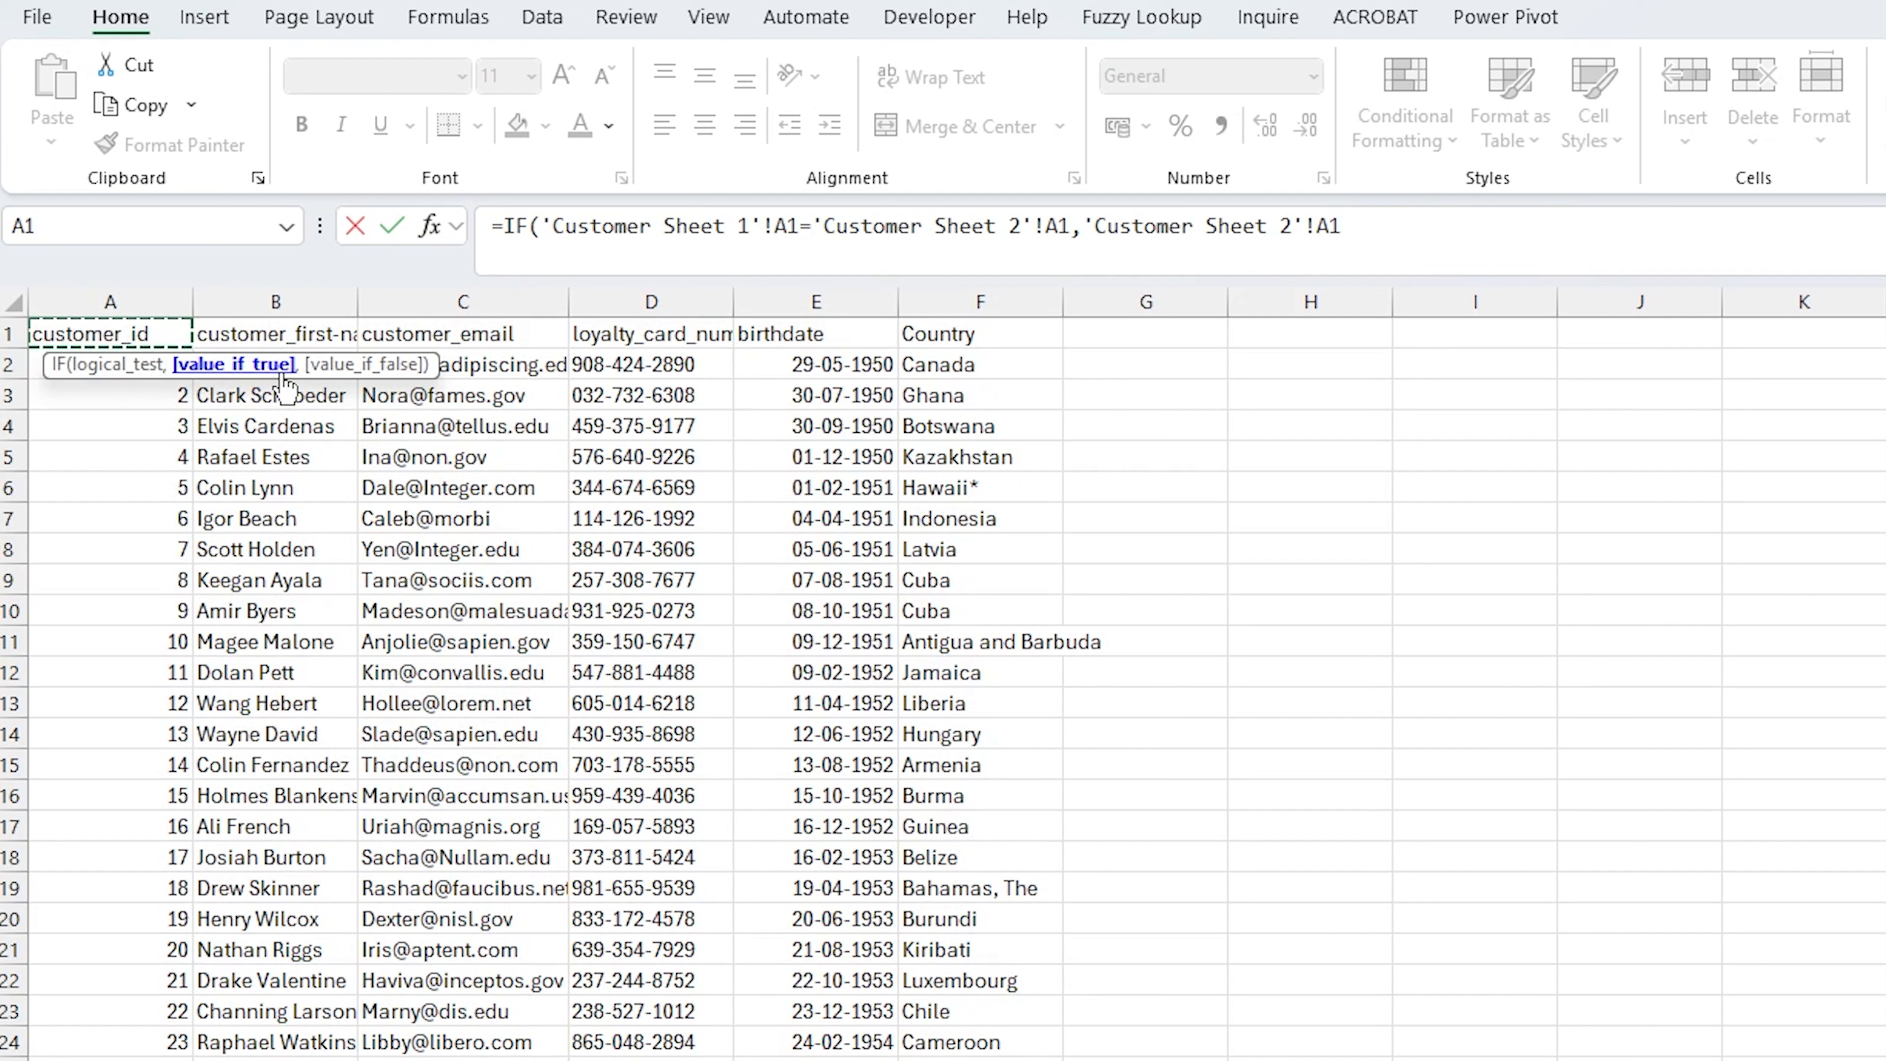
text(,"S)
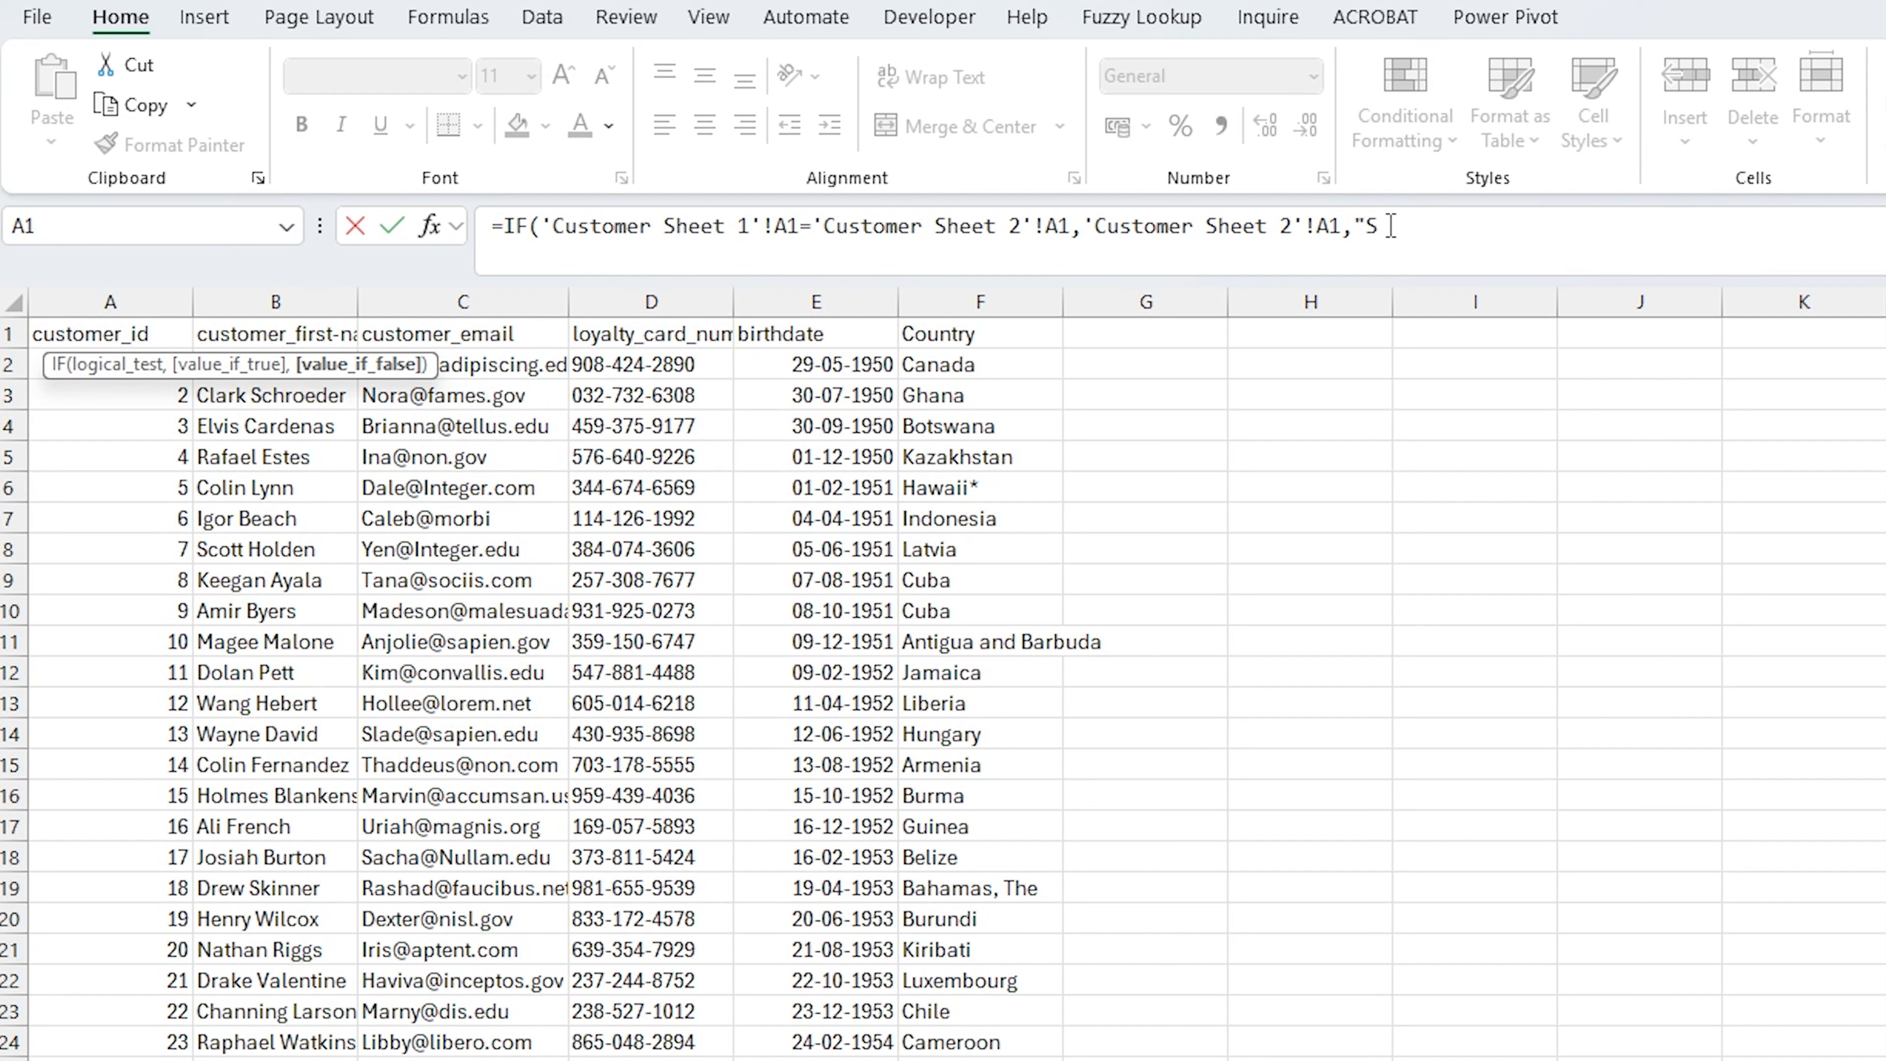
Extend the IF formula's value-if-false with the text "Sheet 1 -" joined to 'Customer Sheet 1'!A1
text(heet 1)
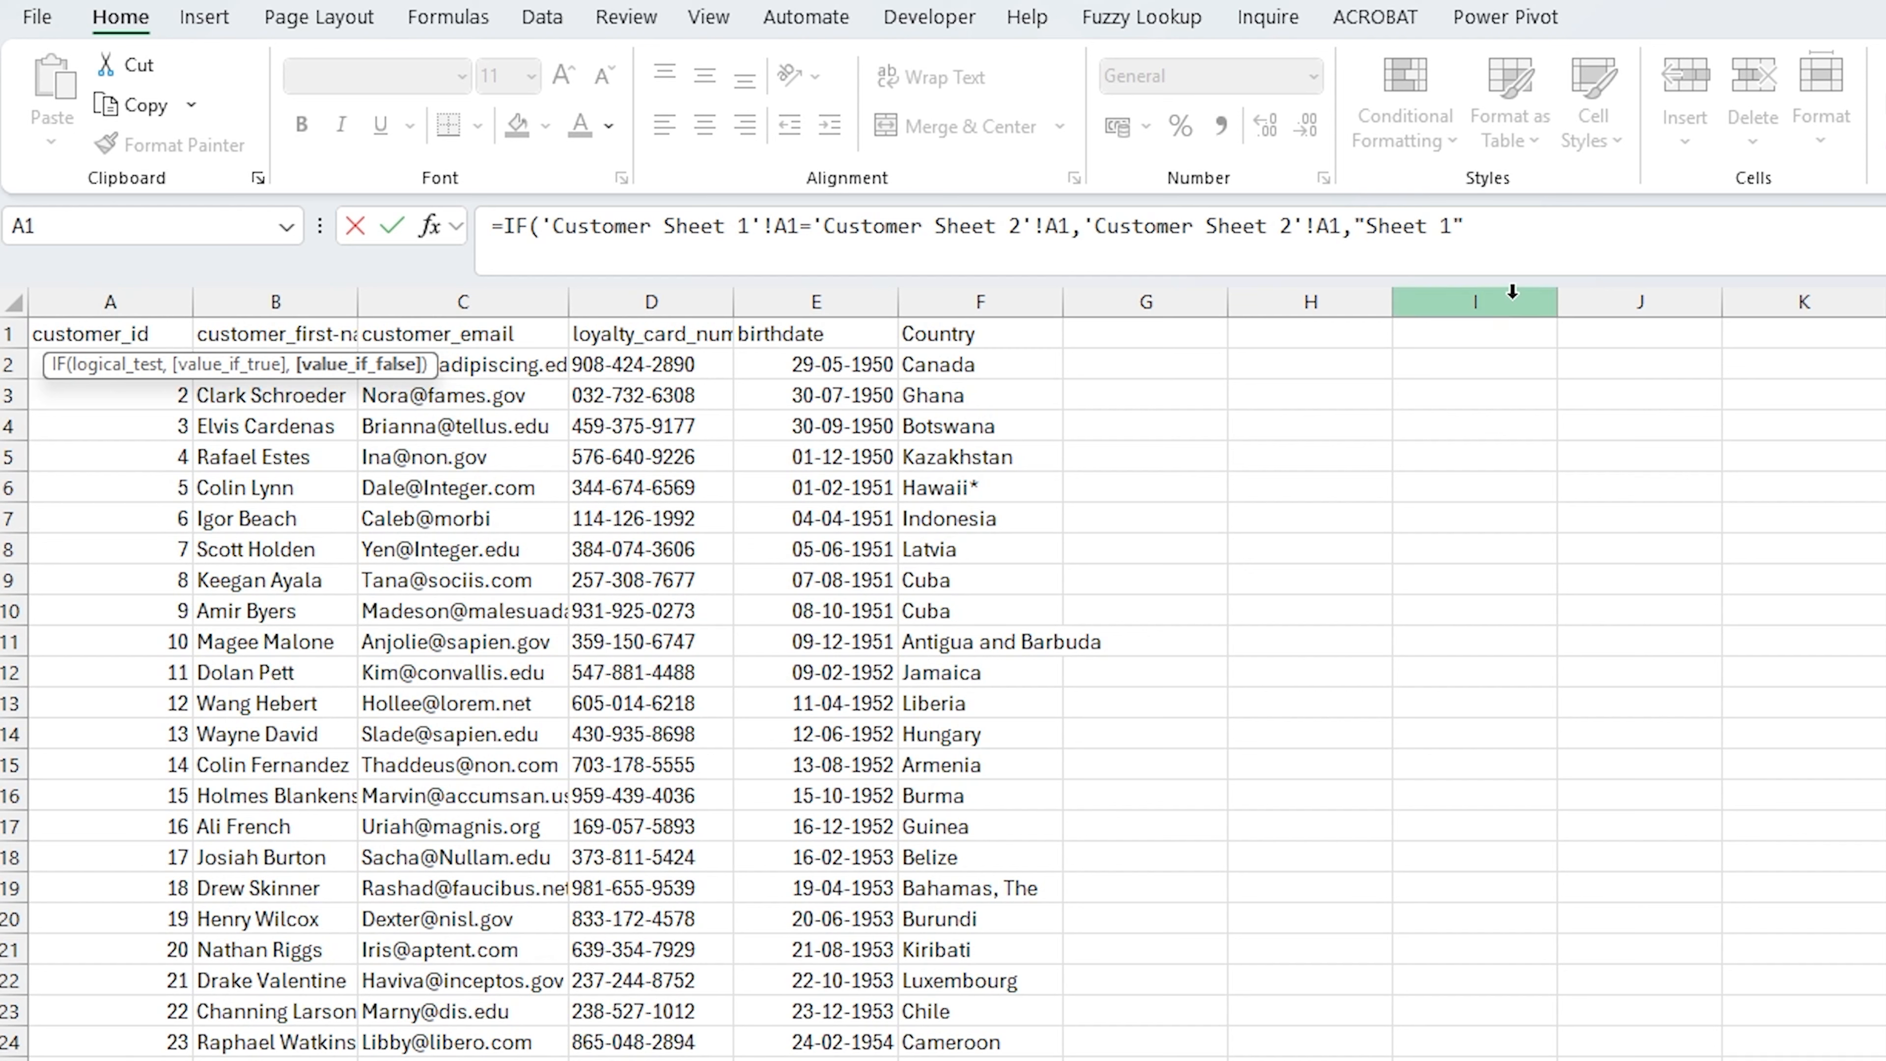
click(1457, 226)
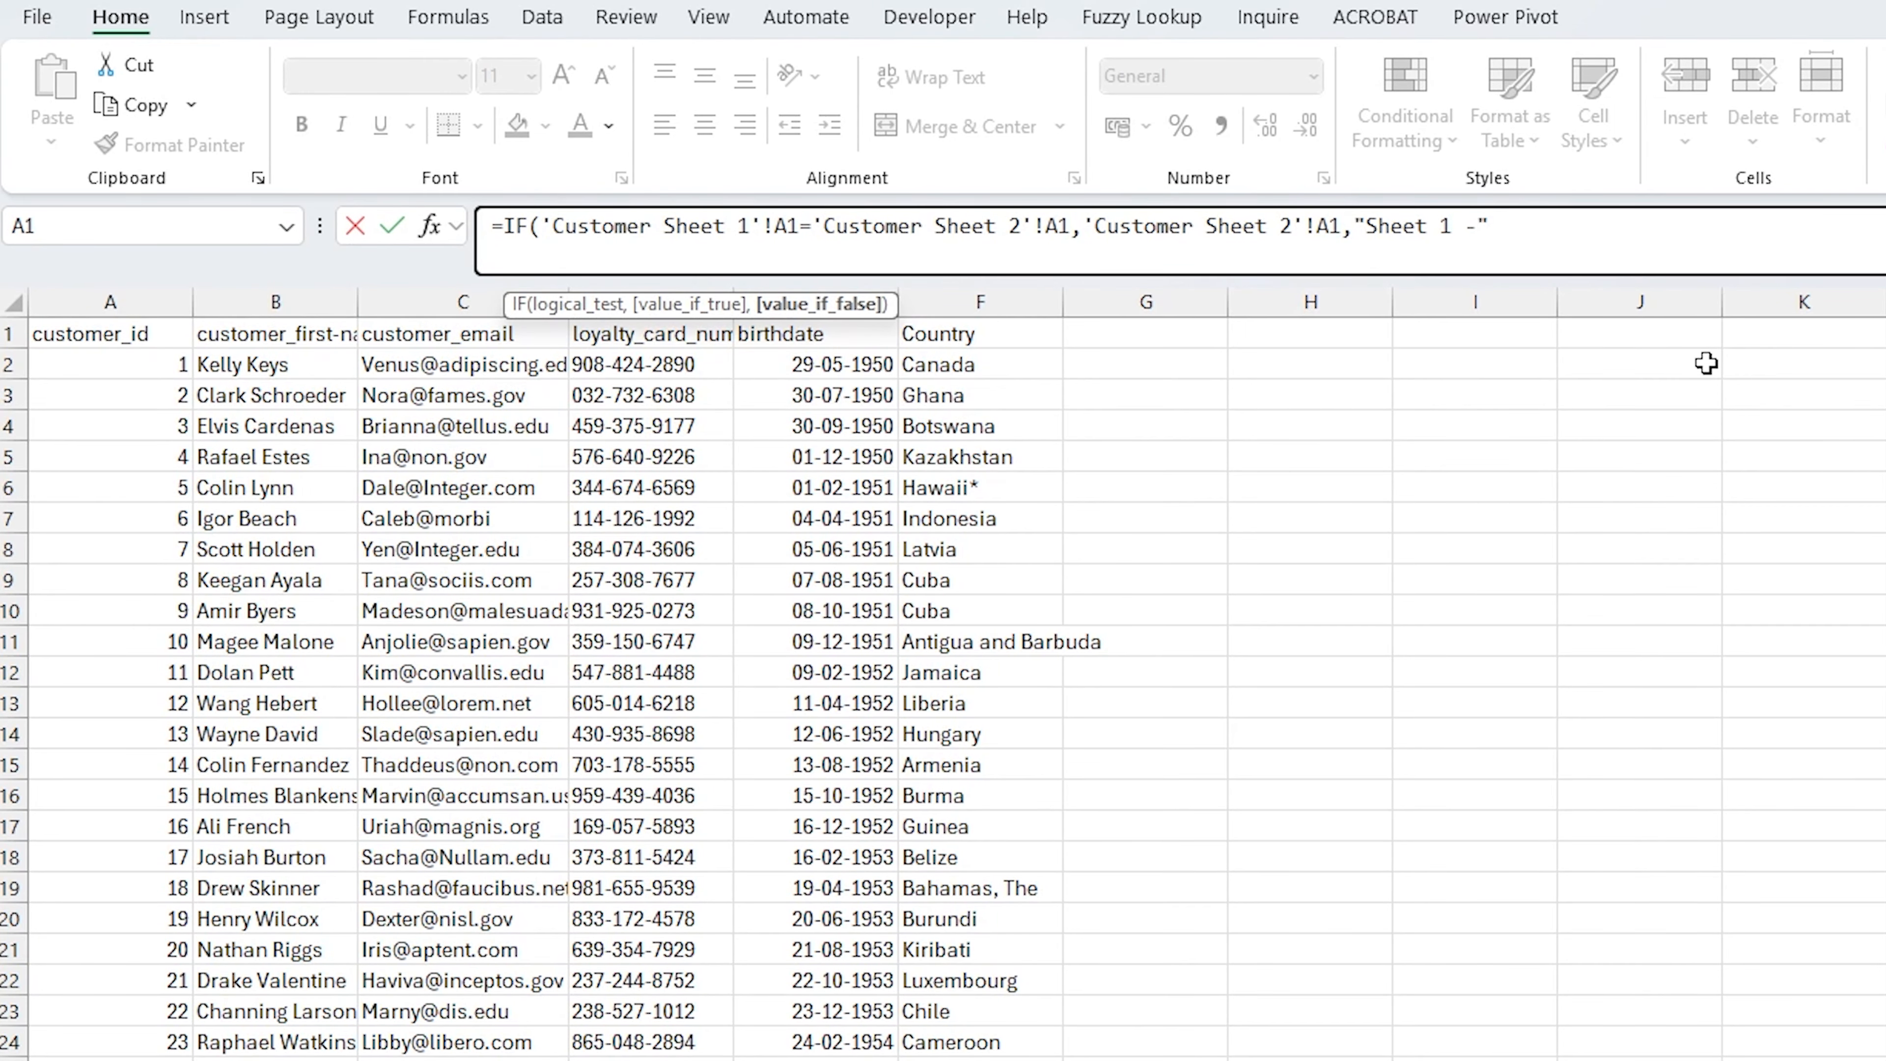
text(&)
click(223, 1060)
click(120, 332)
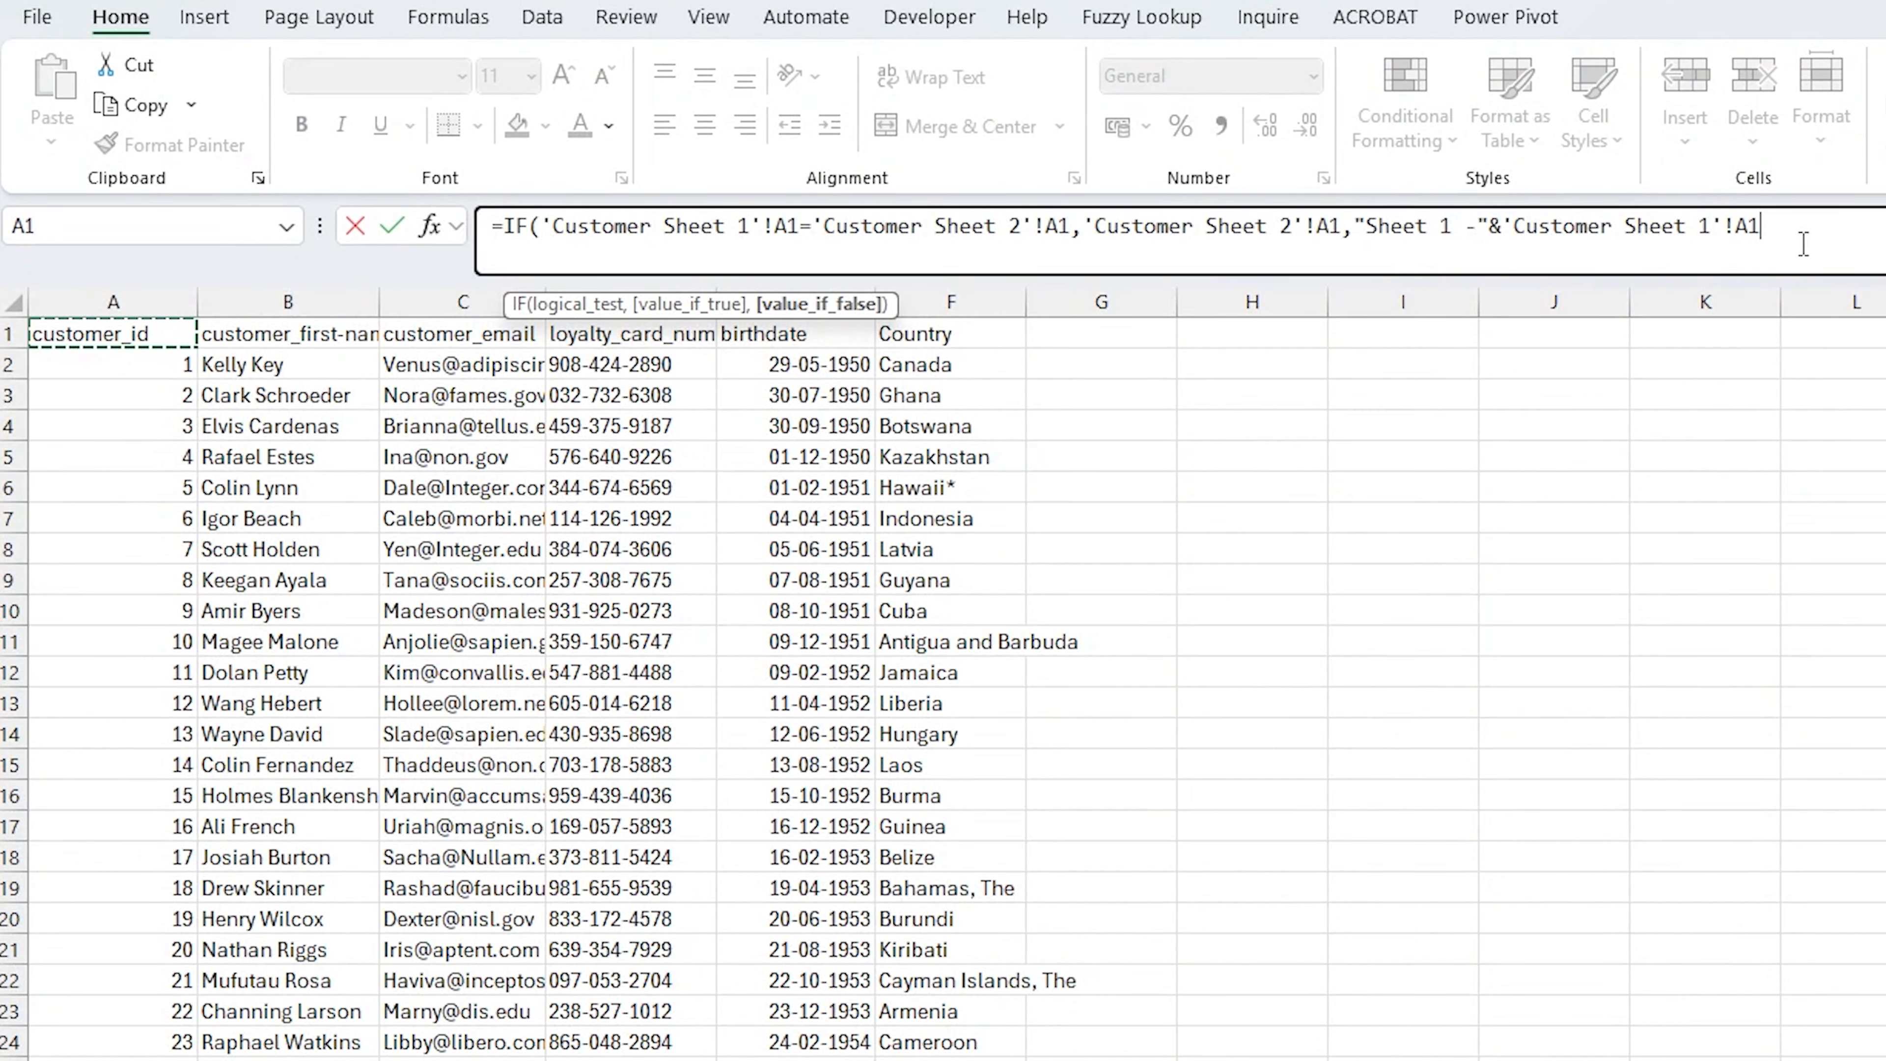
Append " Sheet 2 -" joined to 'Customer Sheet 2'!A1 to the value-if-false and enter the formula
text(&)
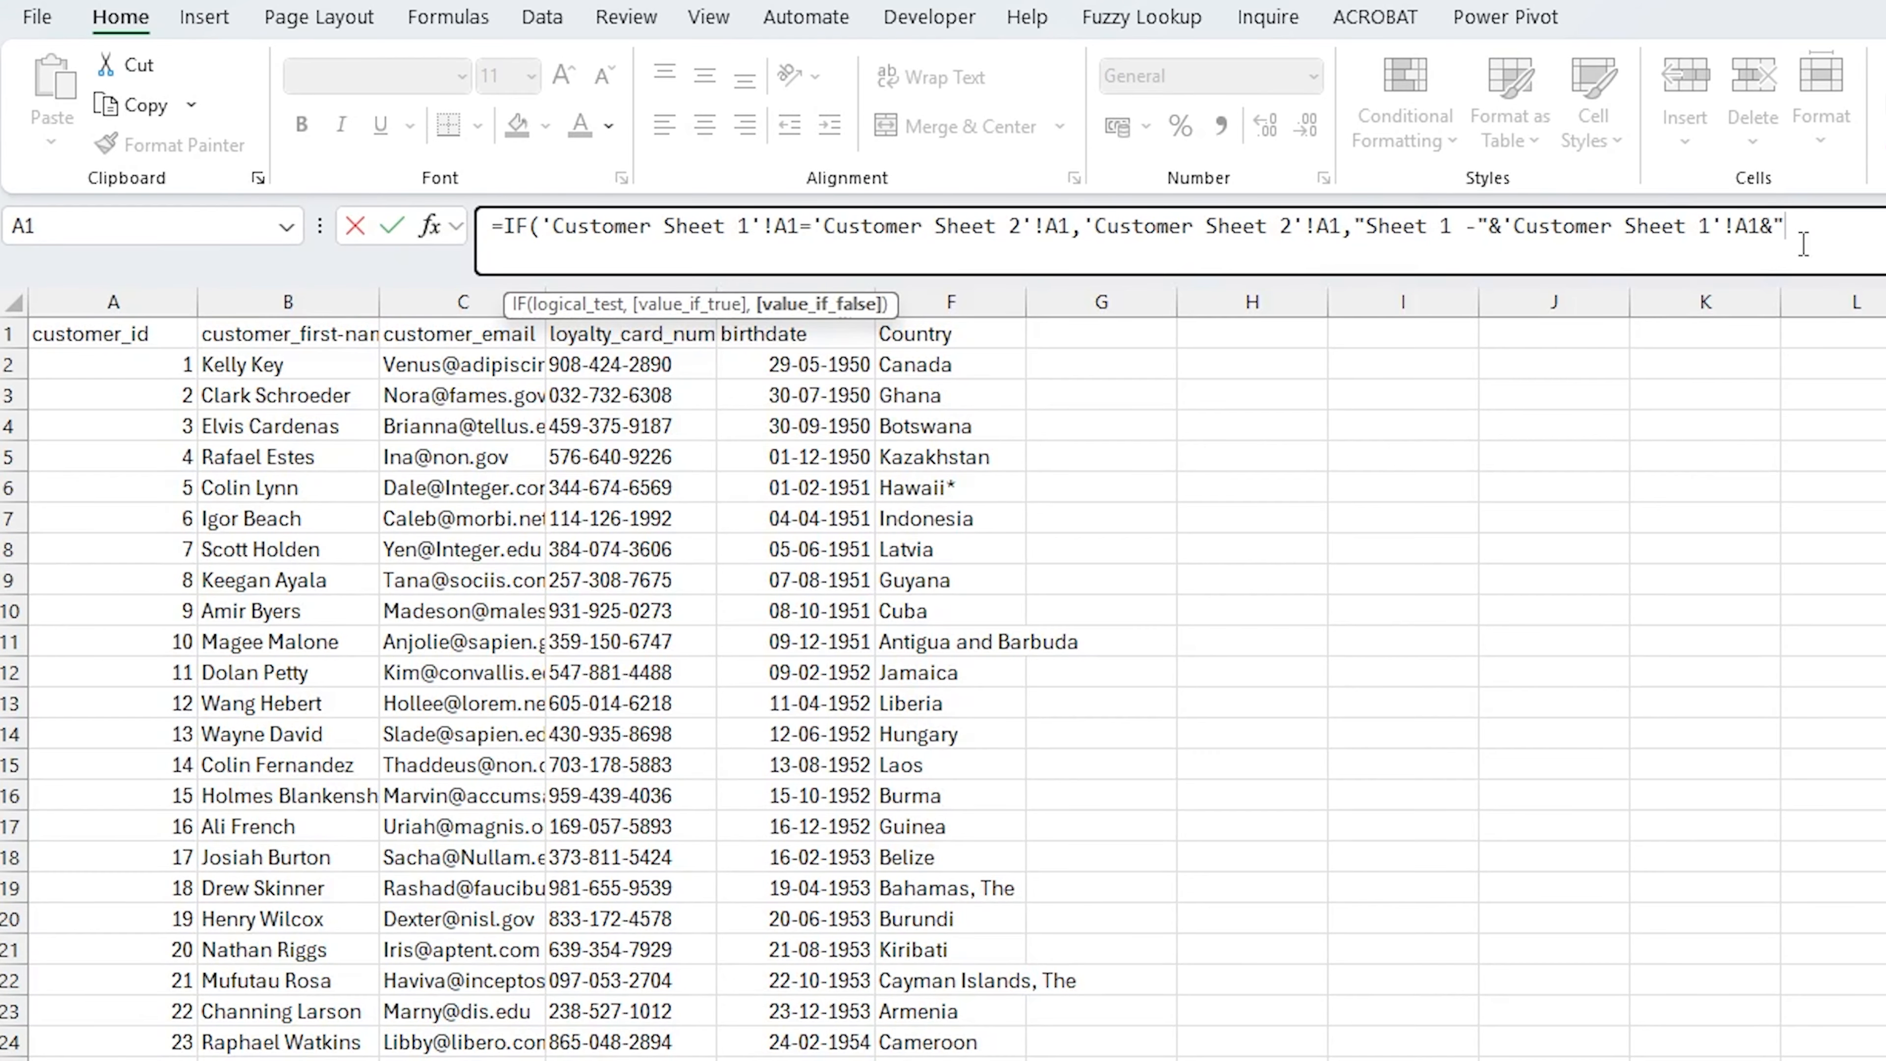
text(" Sheet 2 )
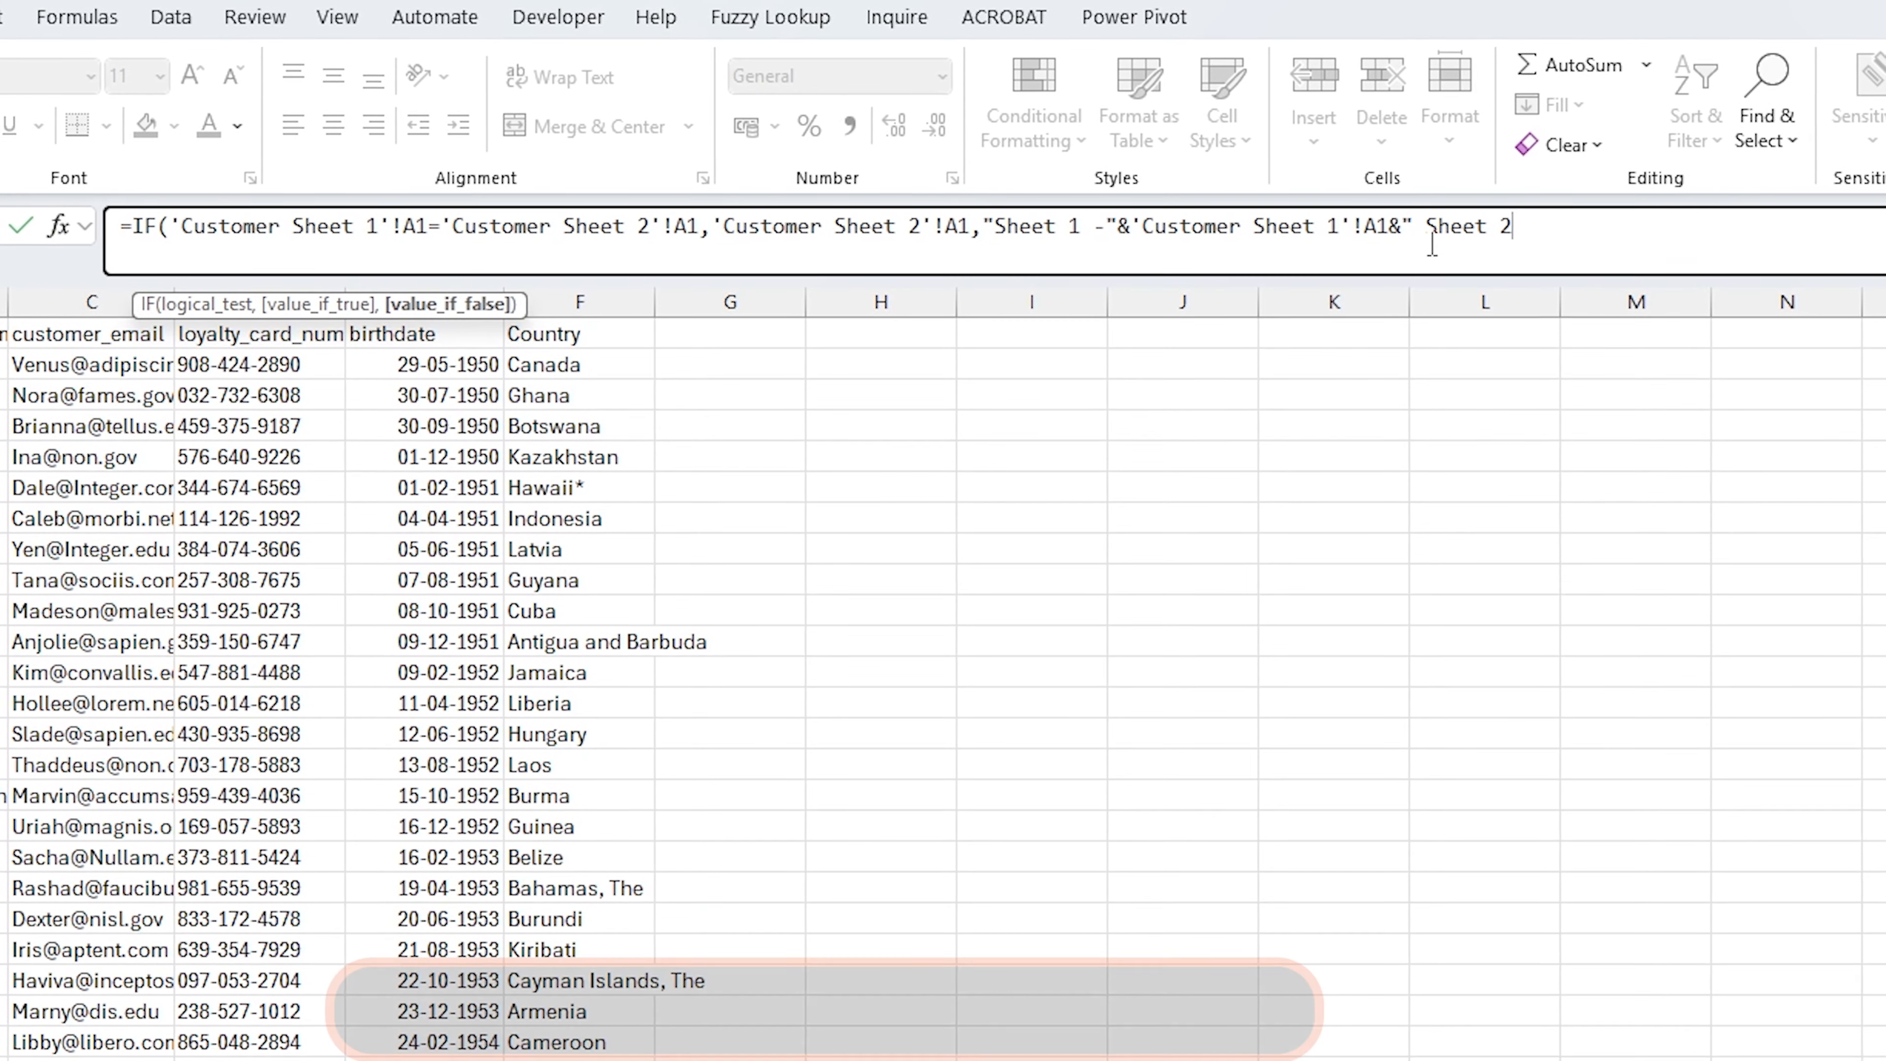
text(-")
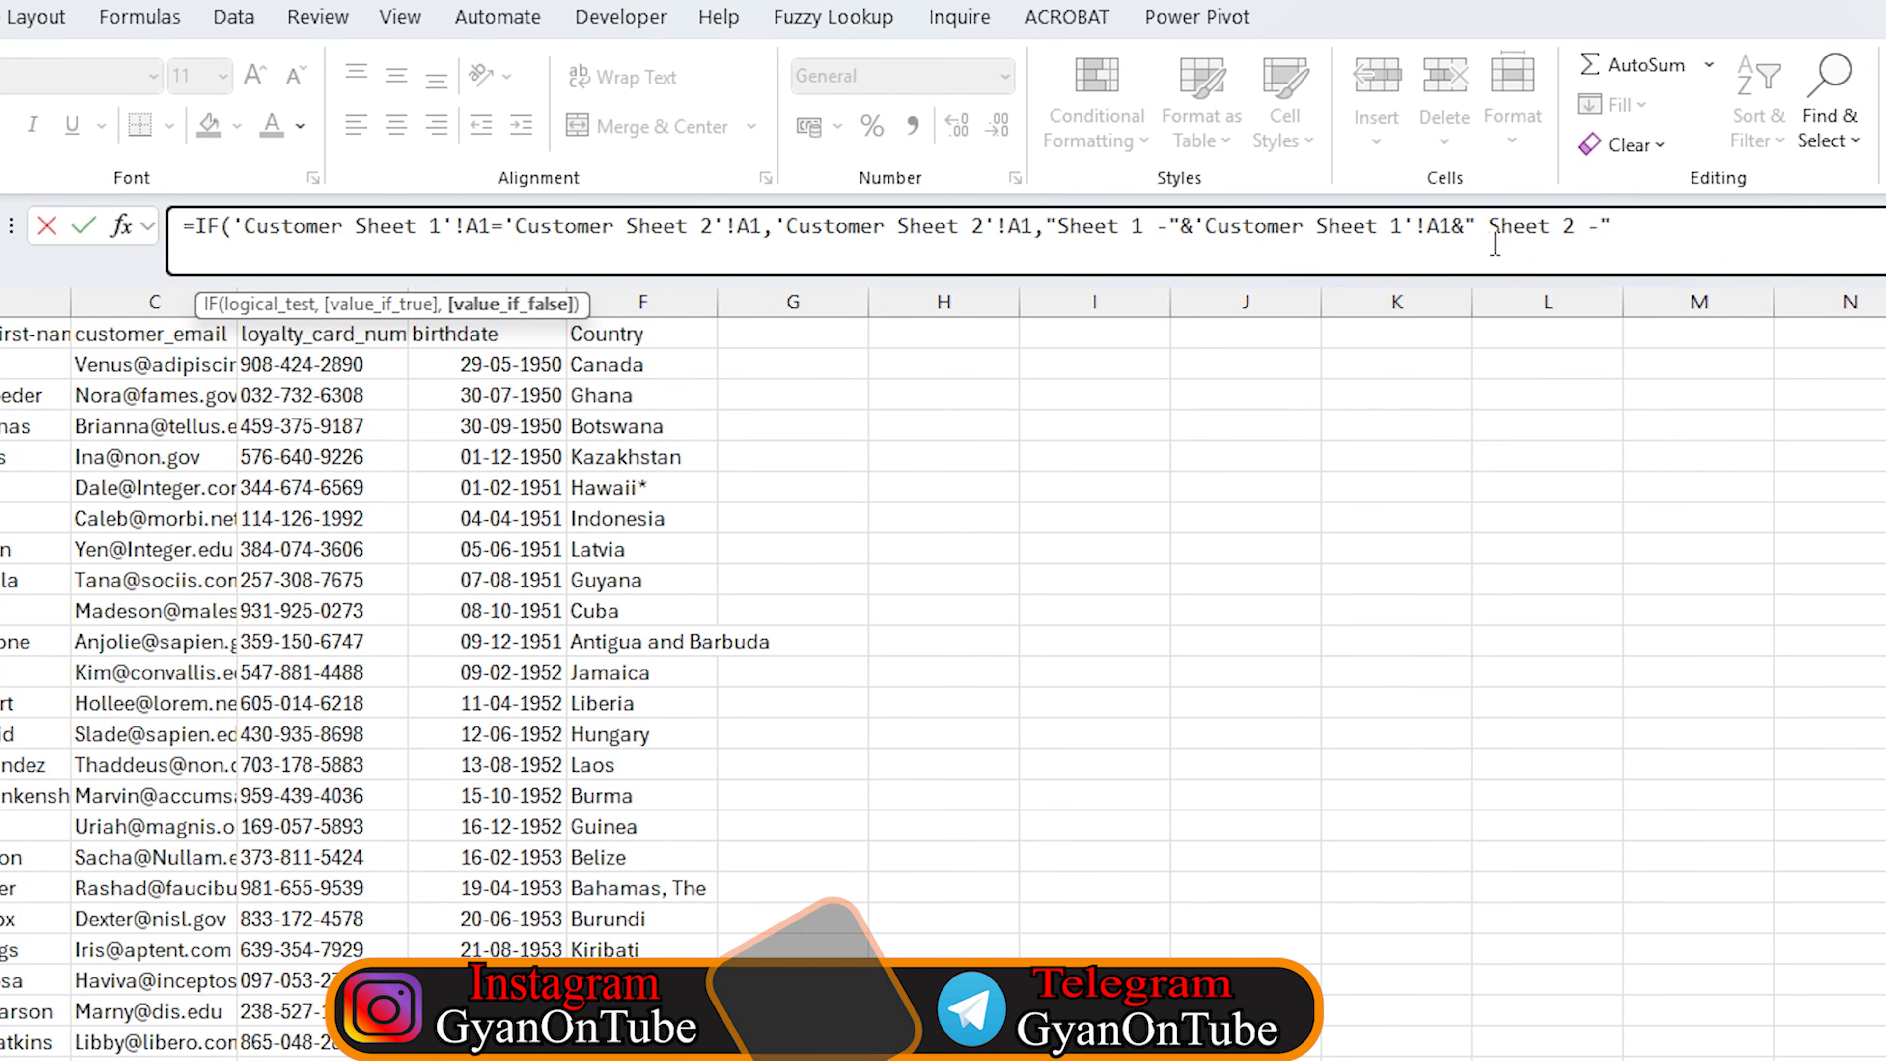
text(&)
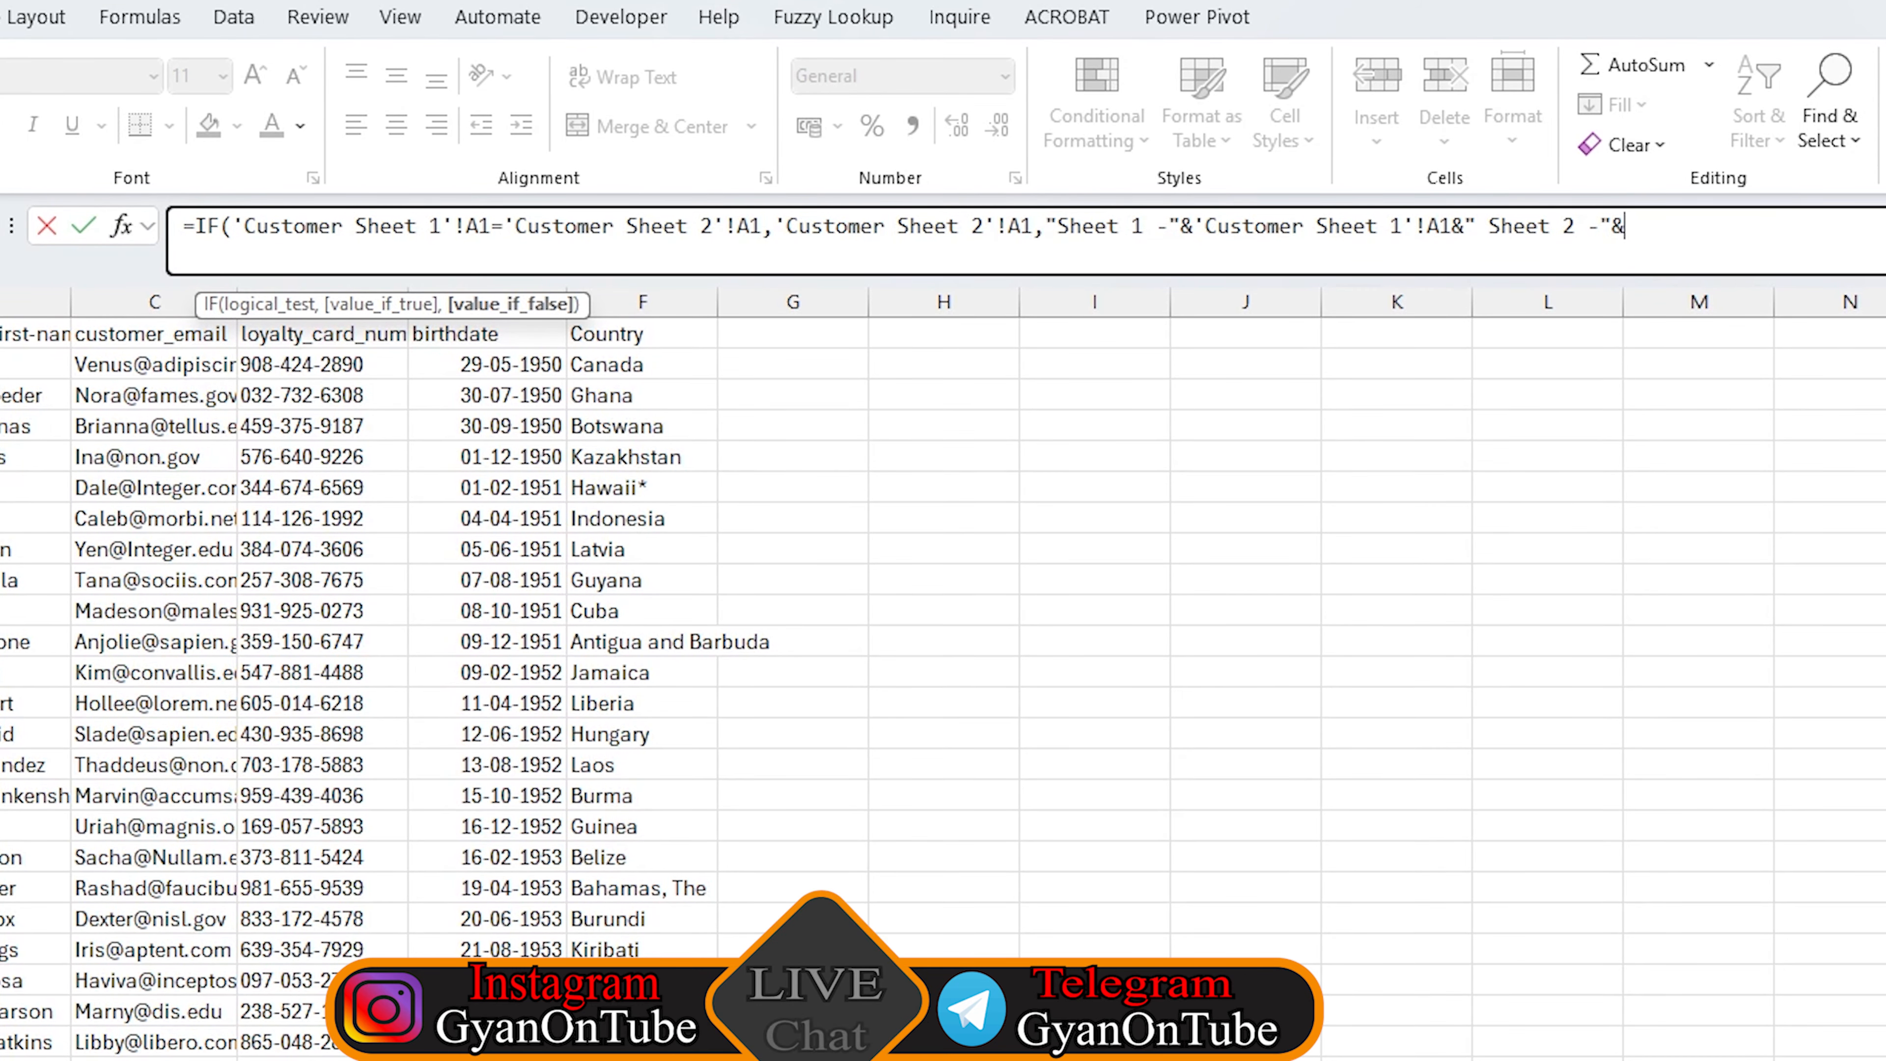
key(ctrl+Page_Down)
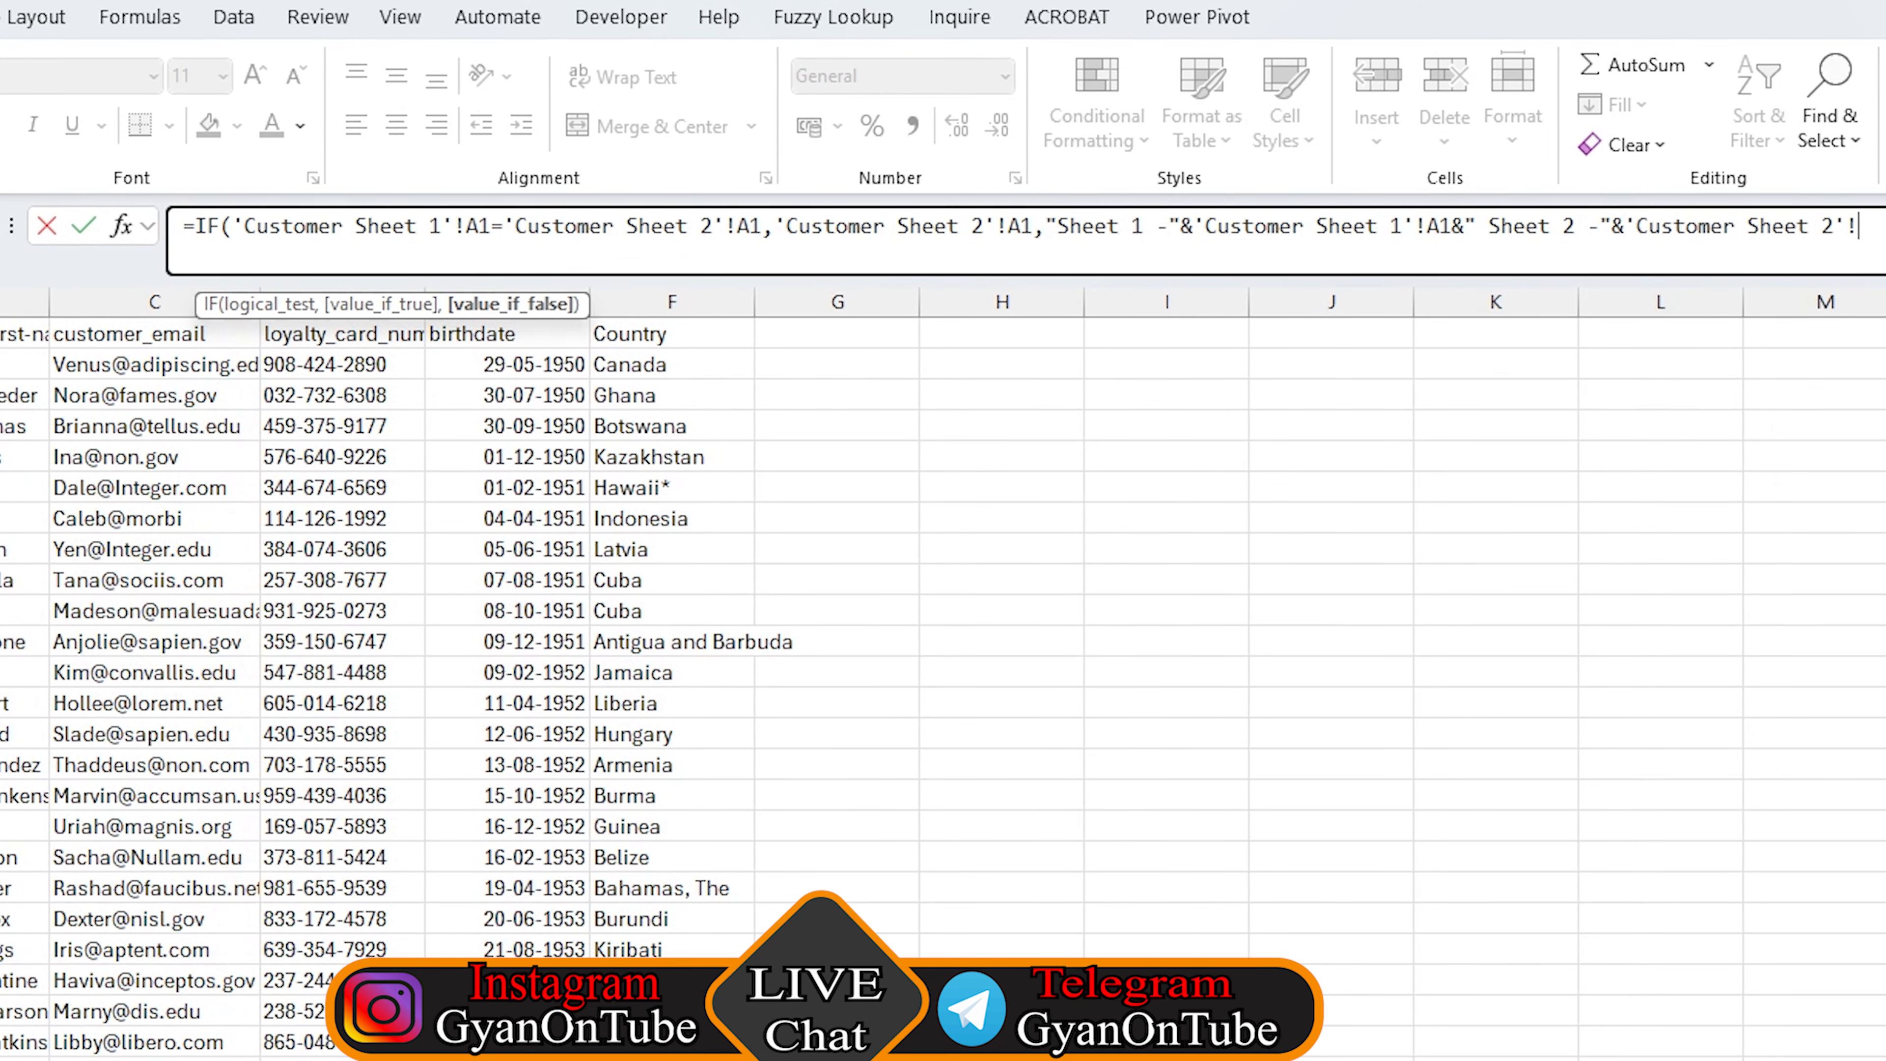
text(A1)
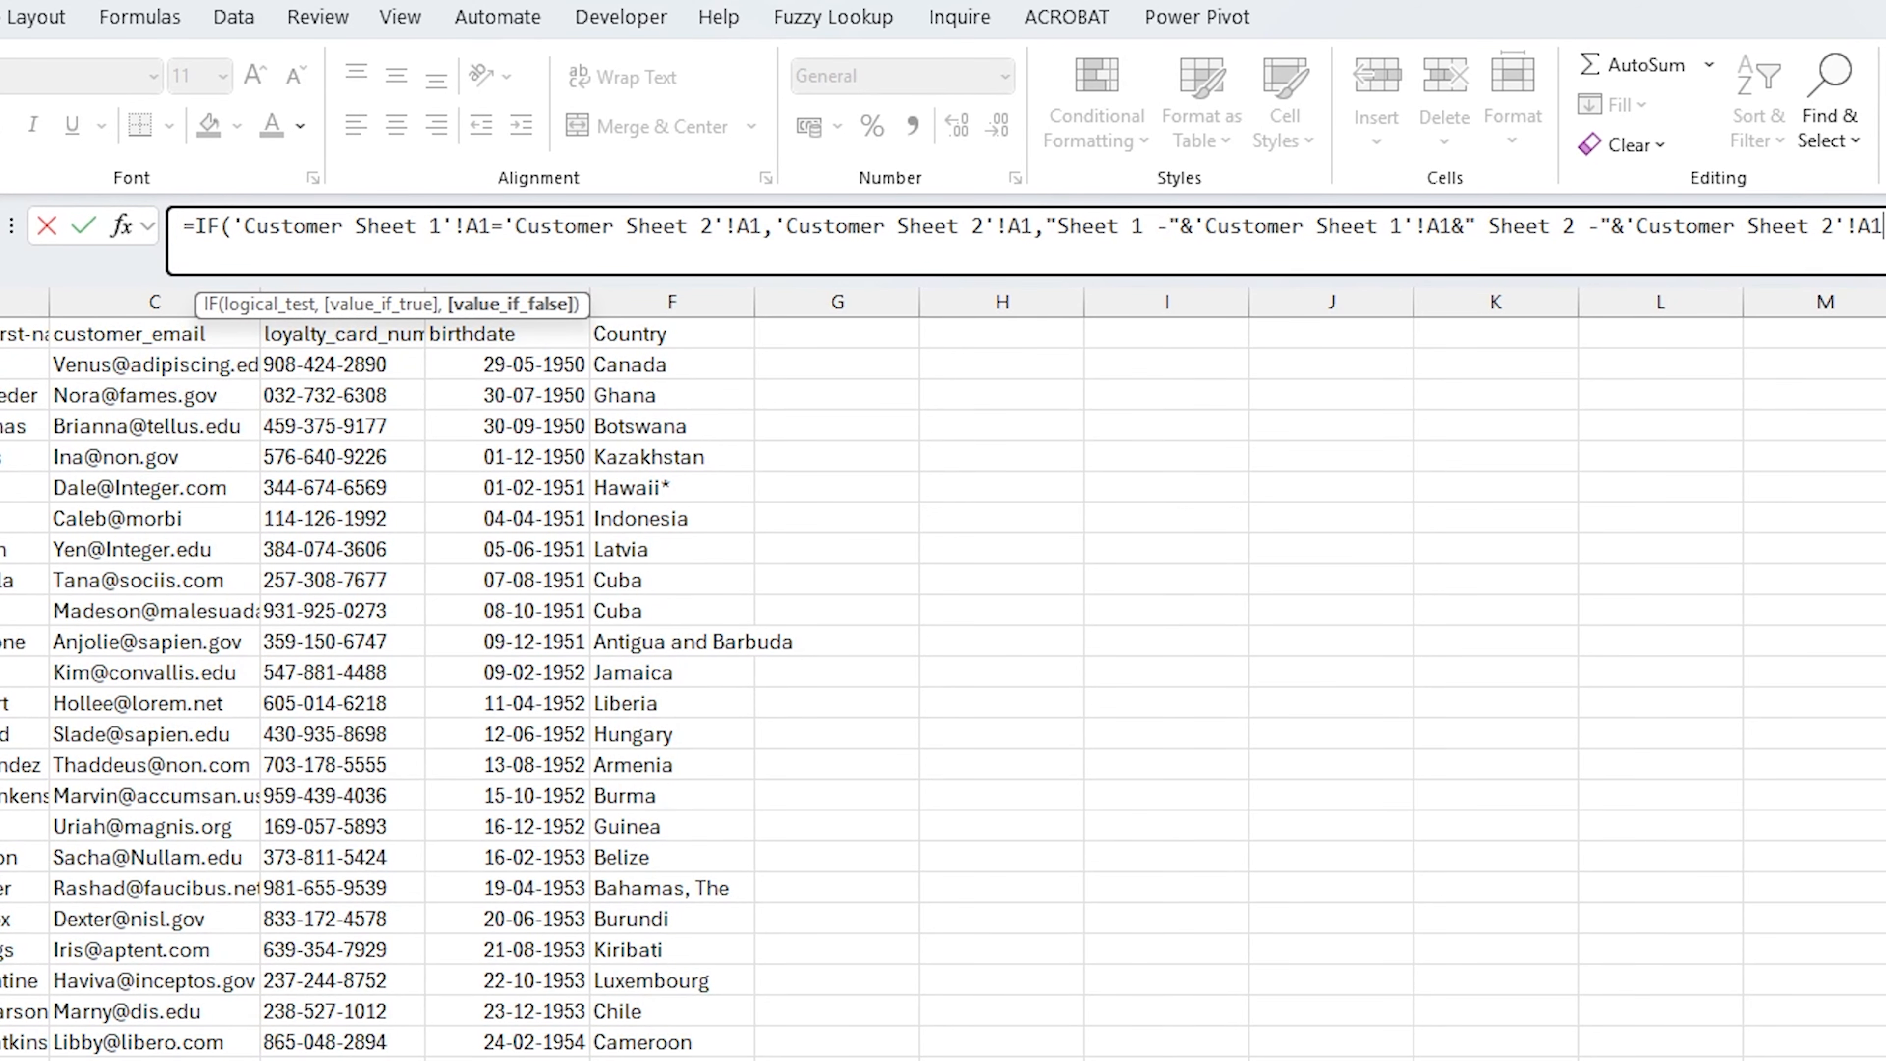
key(Return)
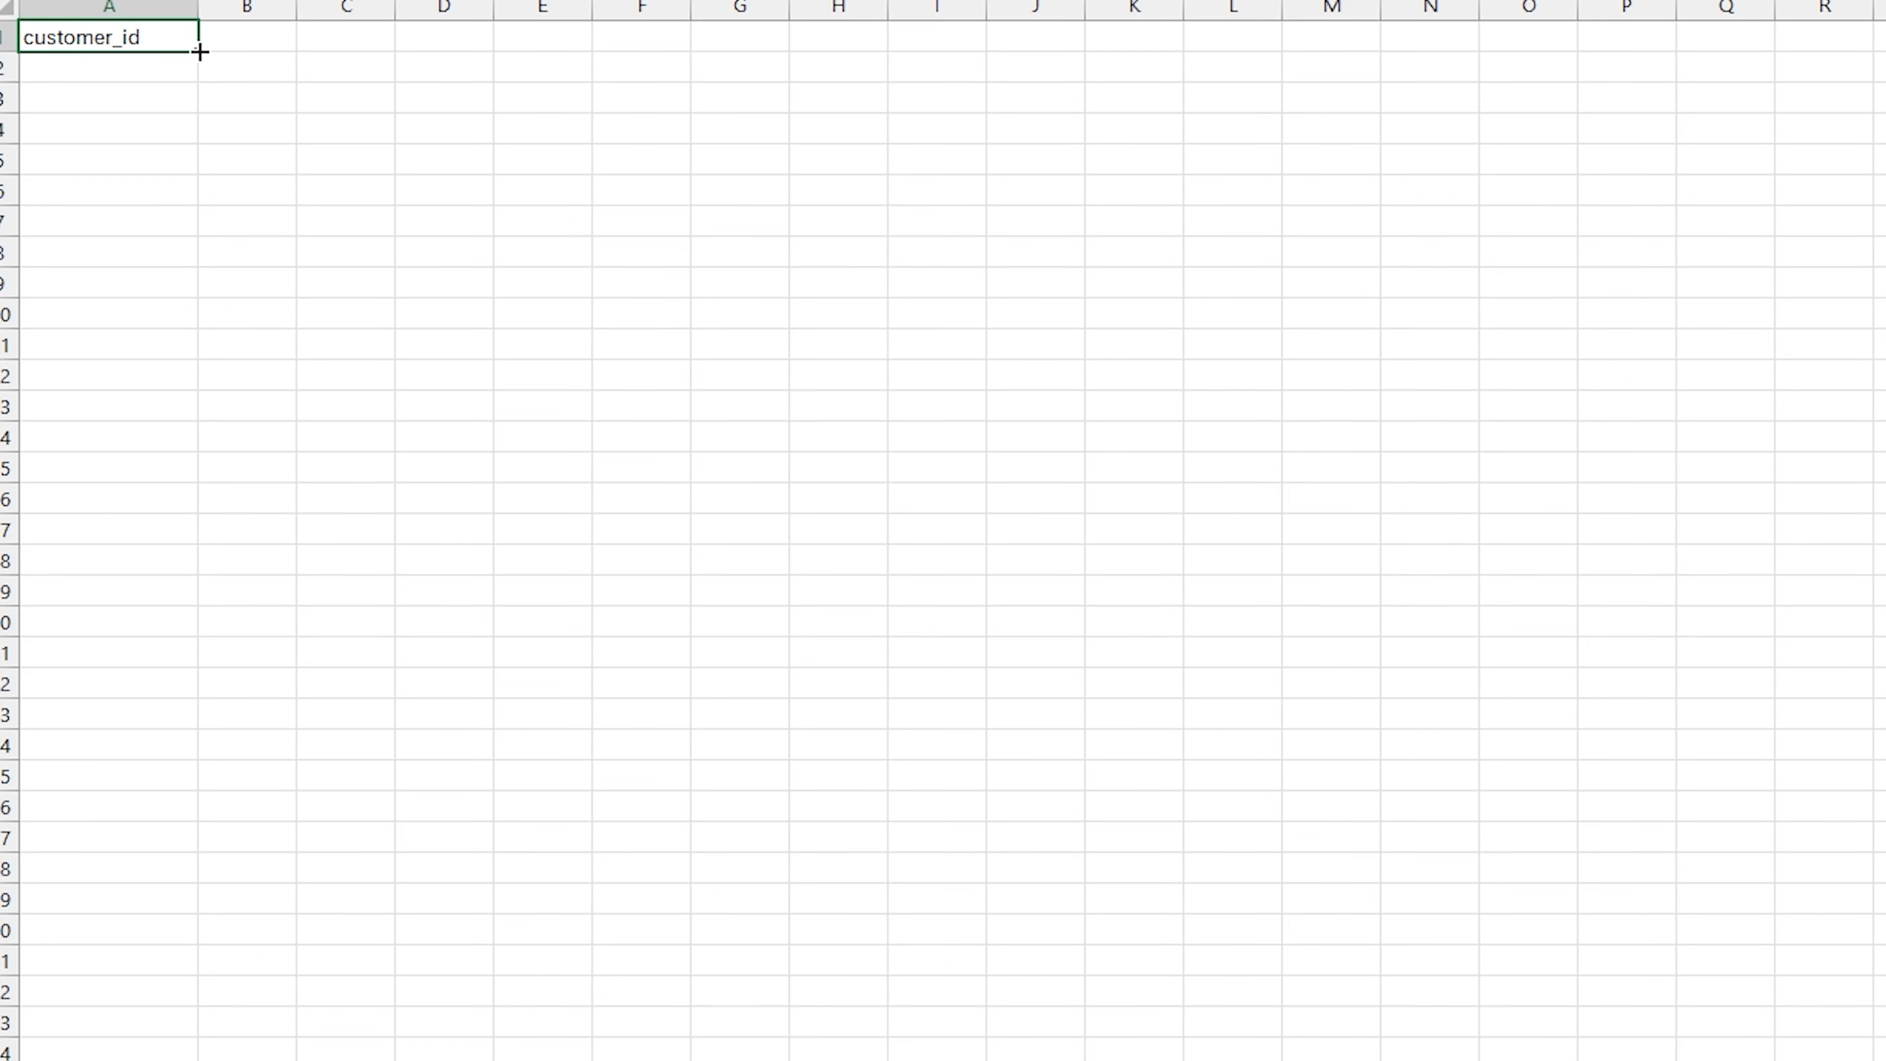
Fill the A1 difference formula across columns A to G and down through row 32
drag(191, 47, 879, 41)
drag(853, 315, 828, 922)
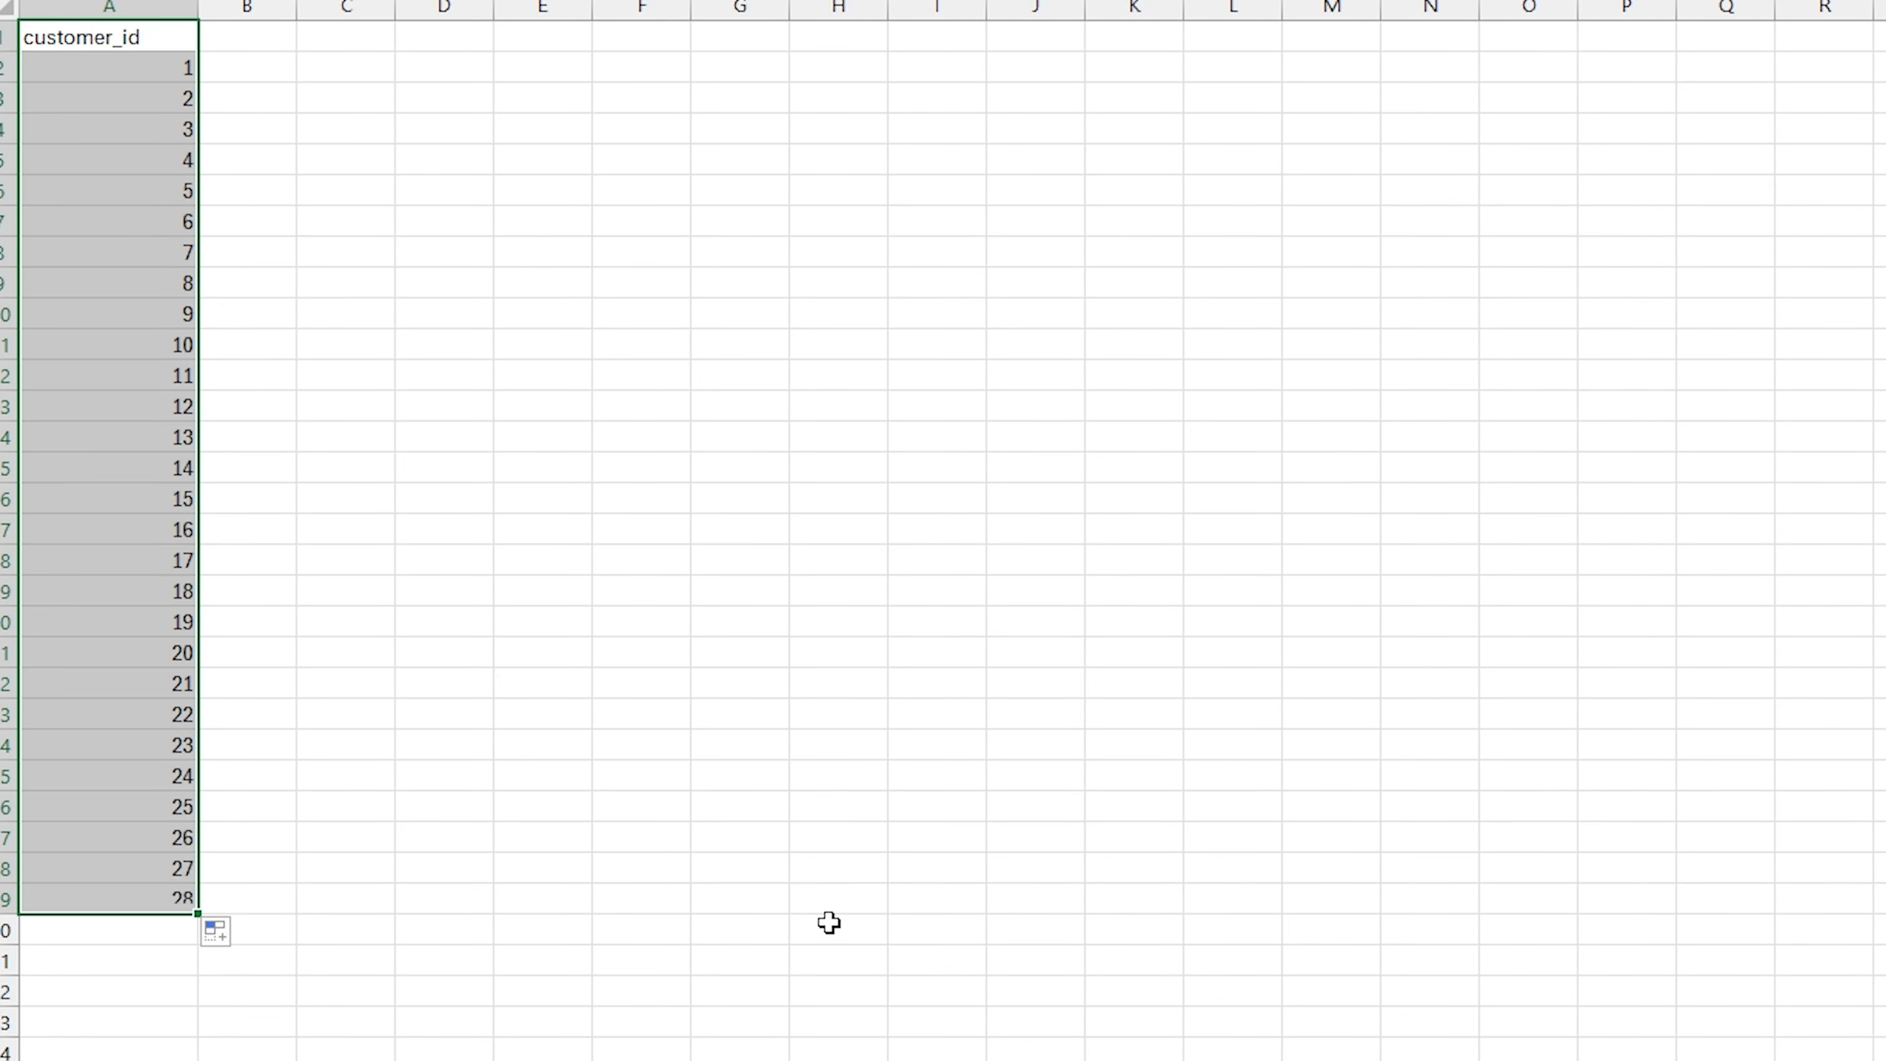
key(shift+Right)
key(shift+Right)
key(shift+Right)
key(shift+Right)
key(shift+Right)
key(shift+Right)
key(shift+Right)
key(shift+Right)
key(shift+Right)
key(shift+Right)
key(shift+Down)
key(shift+Left)
key(shift+Left)
key(shift+Left)
key(shift+Left)
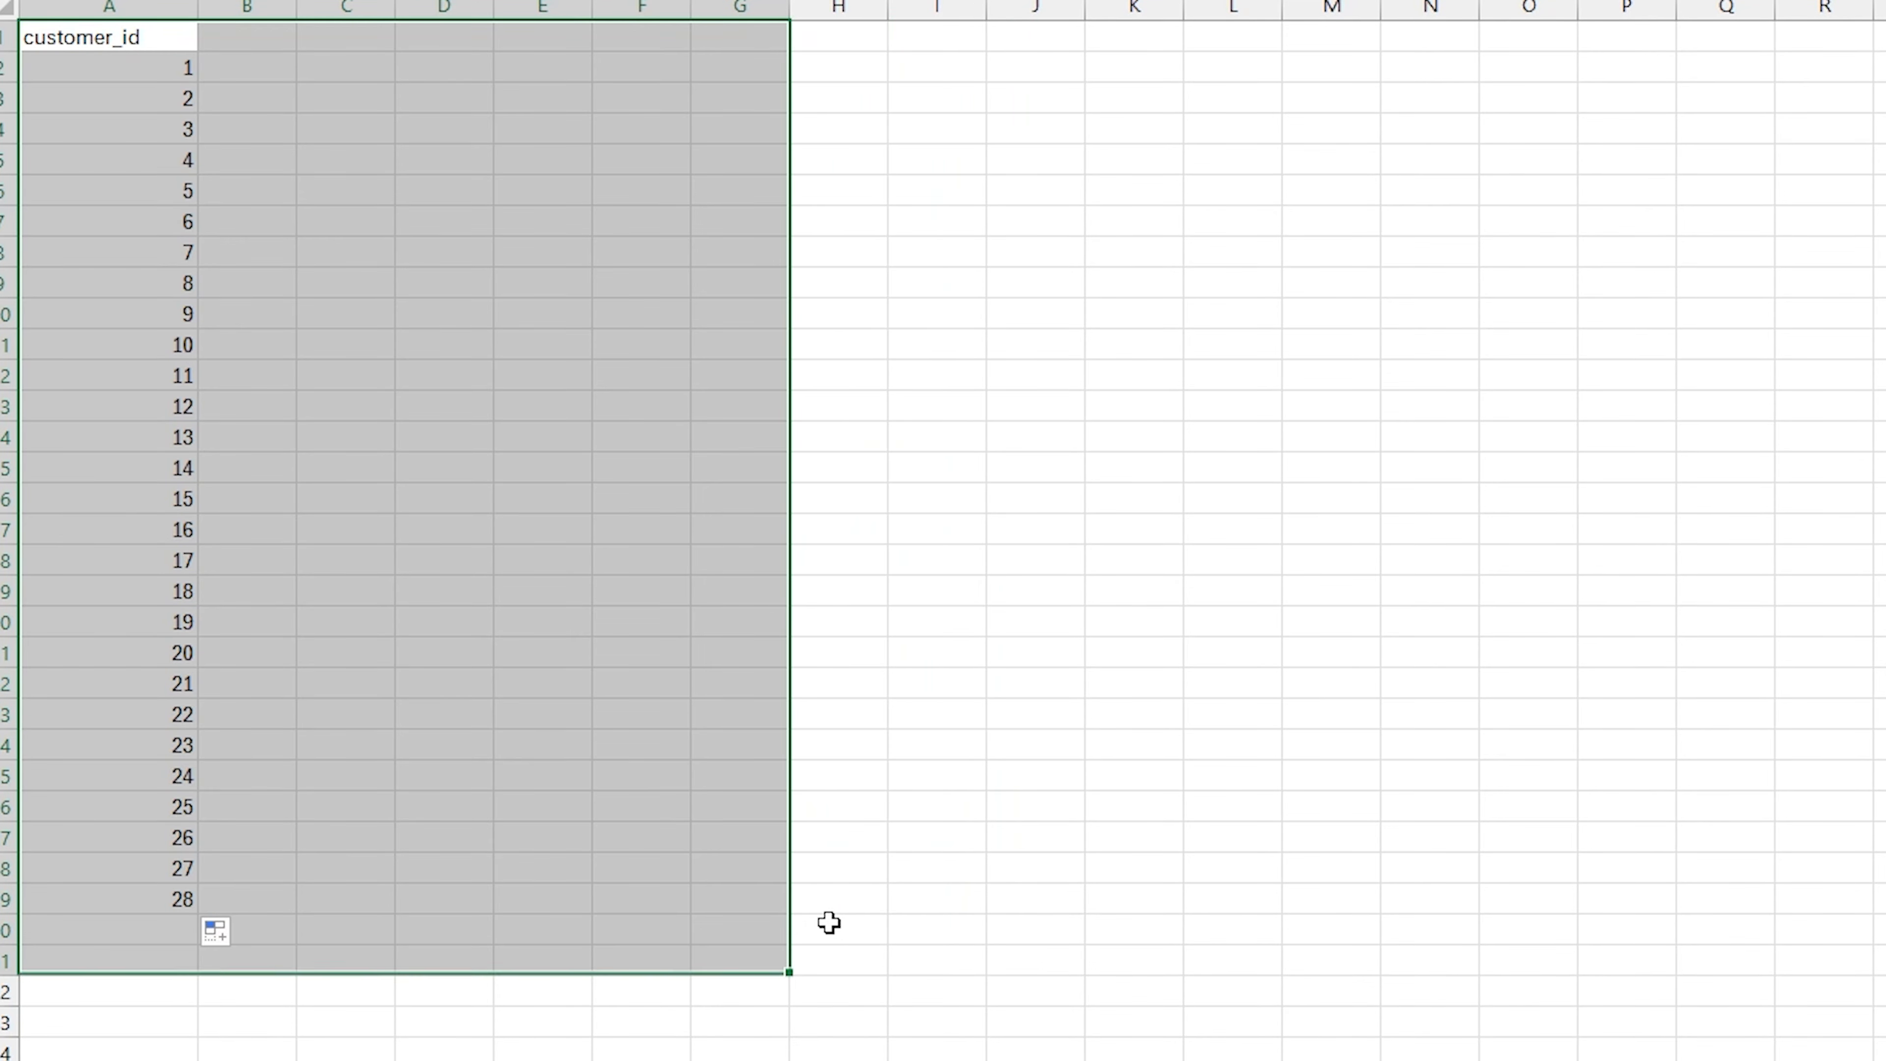
key(shift+Down)
key(shift+Down)
key(ctrl+r)
key(ctrl+d)
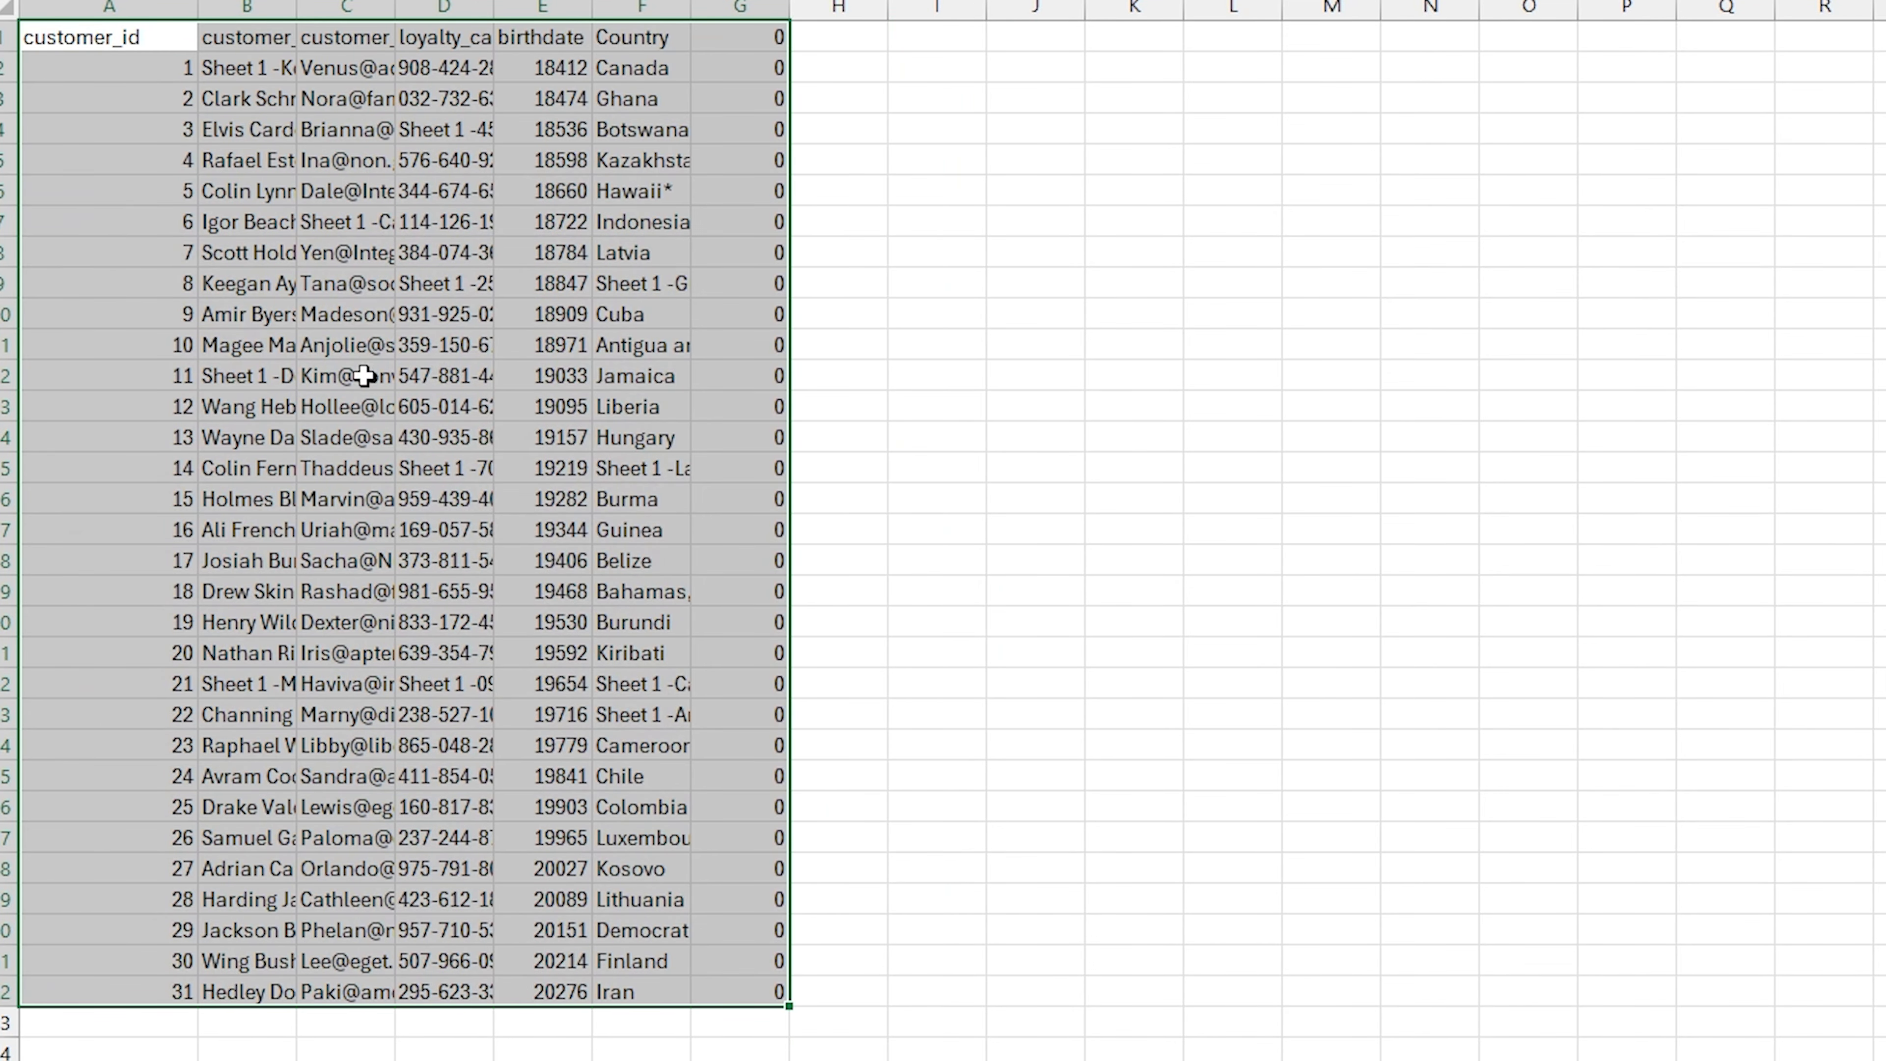
Autofit the widths of all columns on Sheet2
click(6, 8)
click(216, 9)
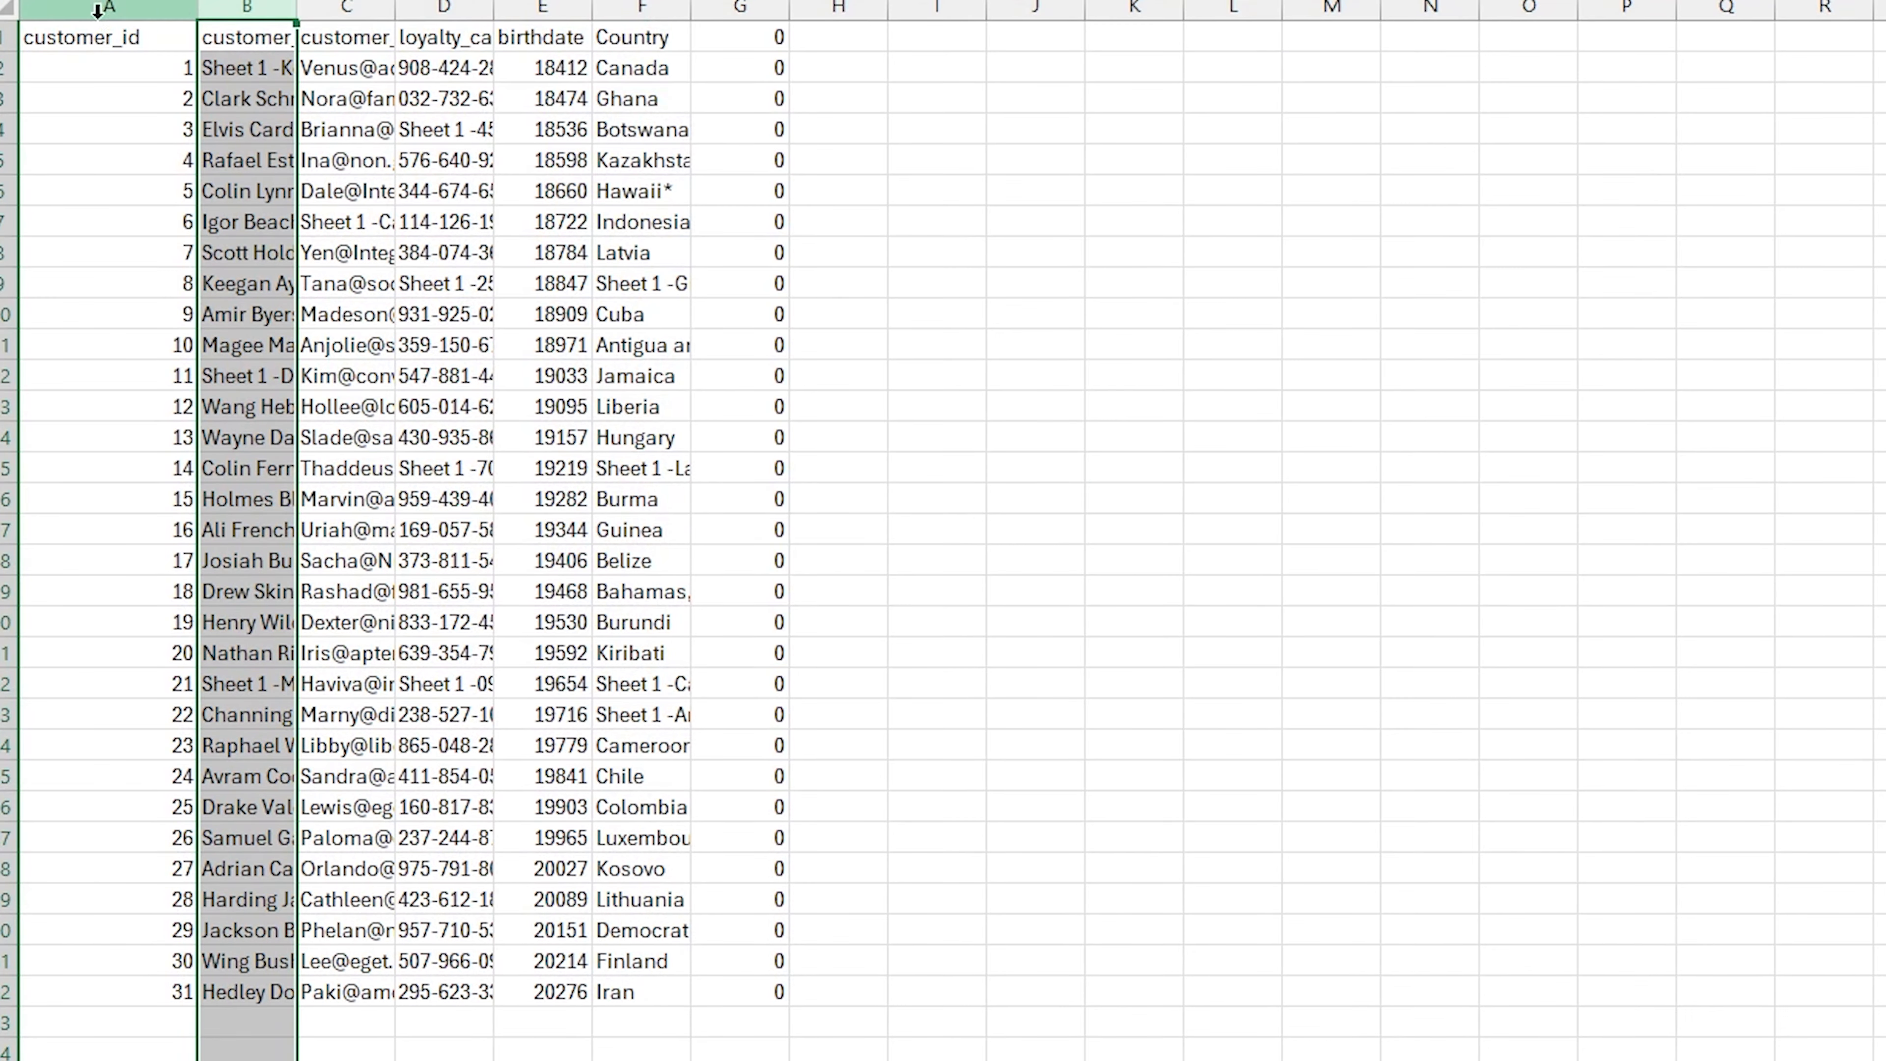
click(6, 9)
double_click(197, 8)
click(297, 195)
click(193, 71)
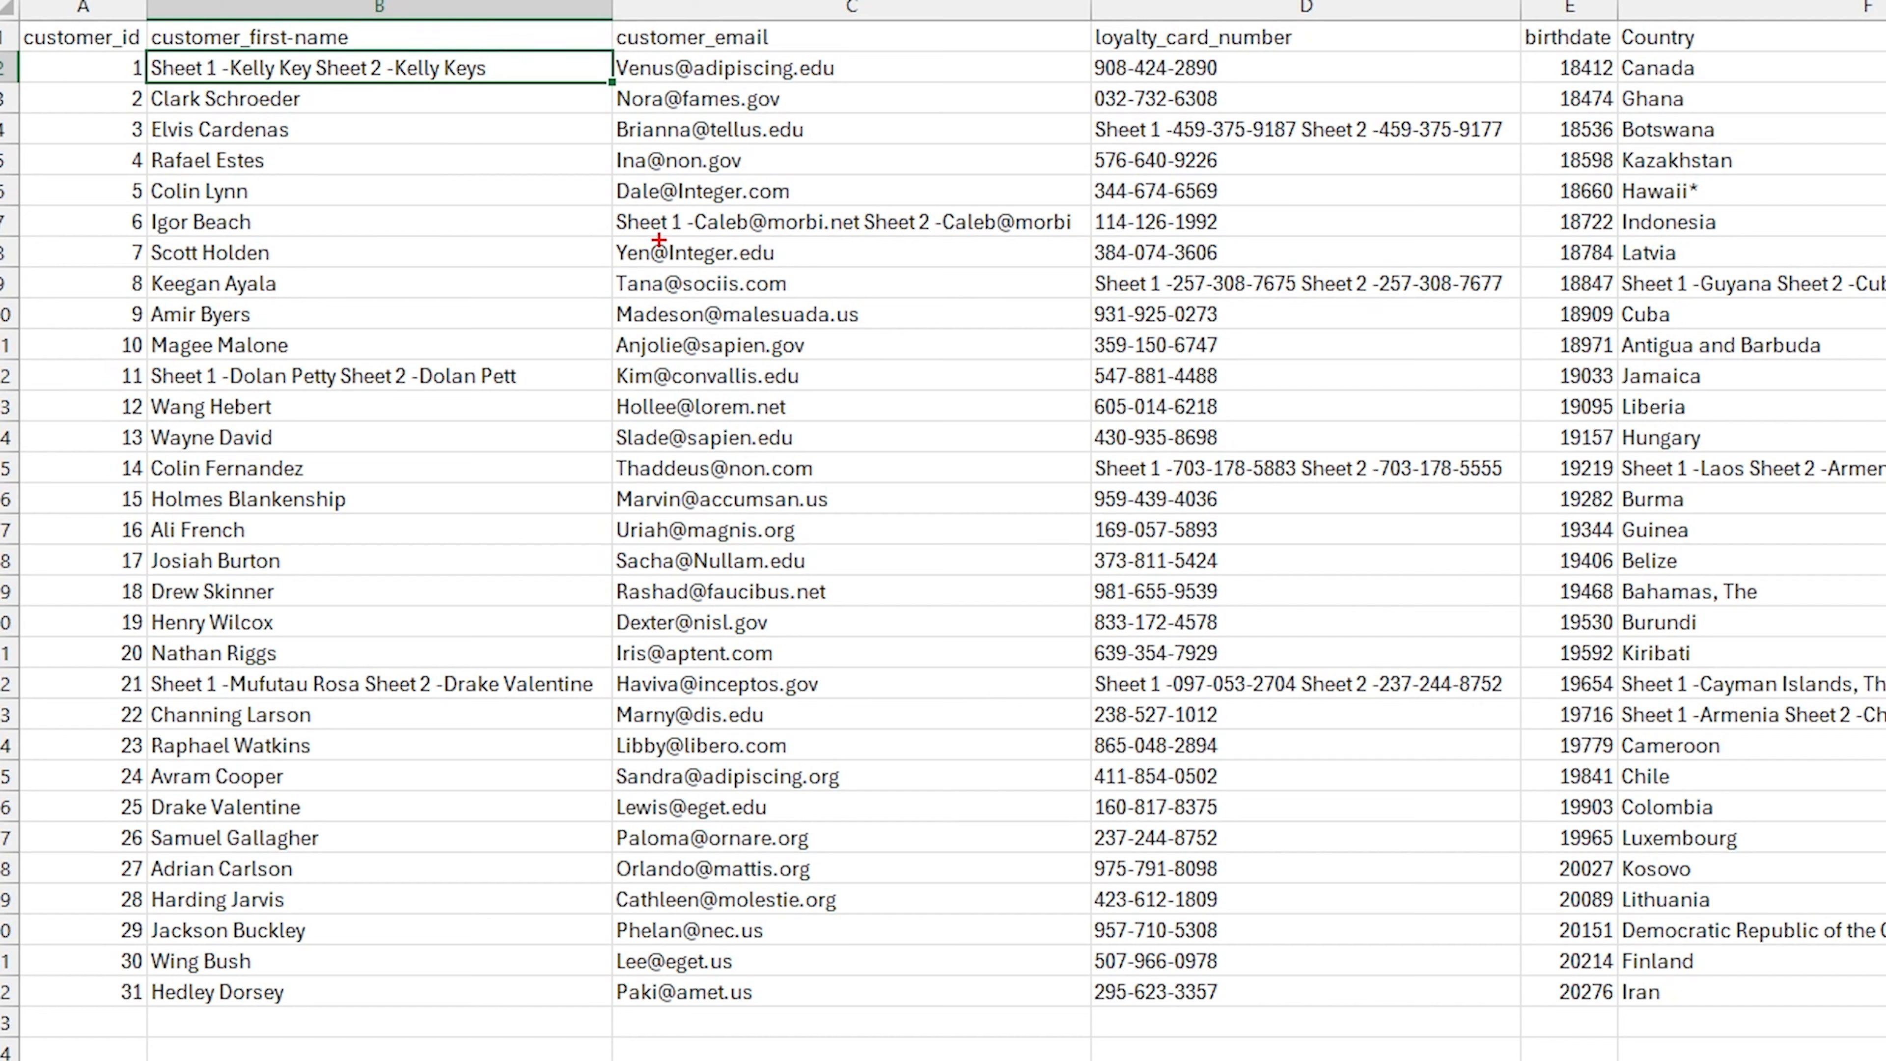
Review the cells that list differences between the two customer sheets
drag(602, 196, 1090, 258)
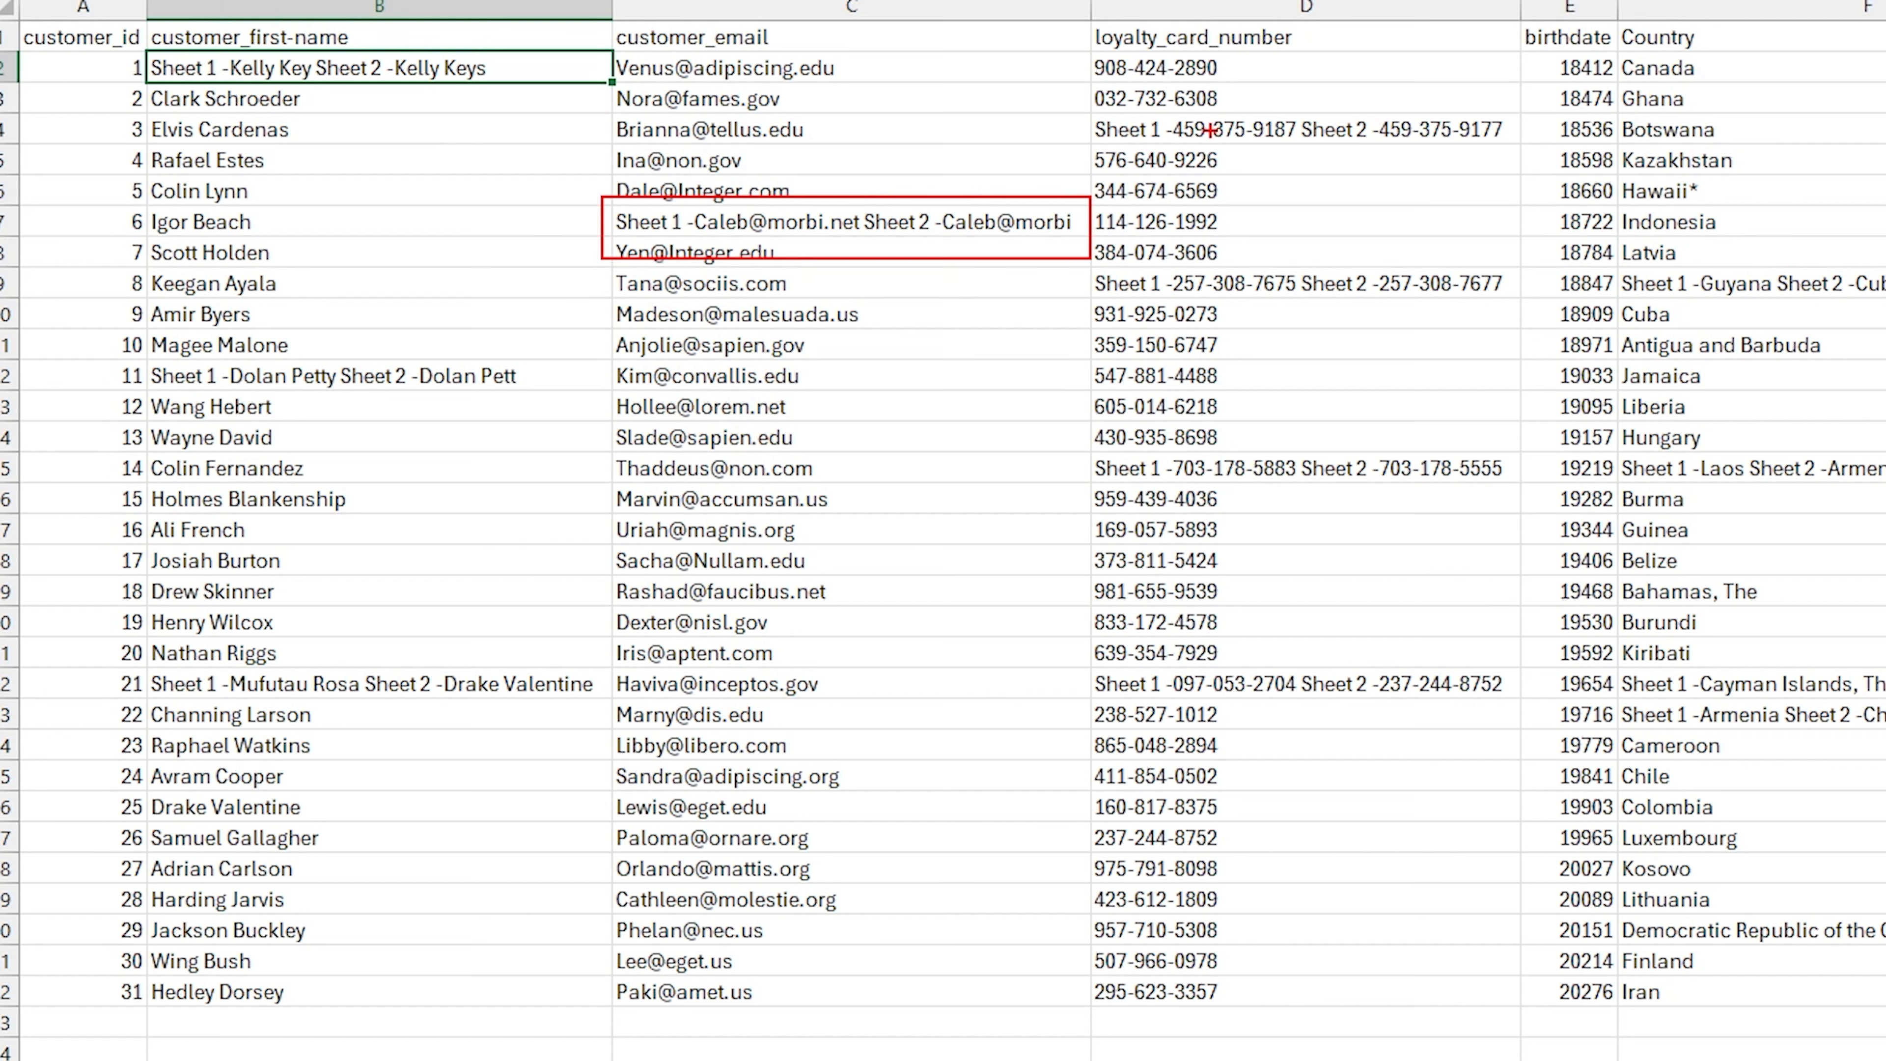
mouse_move(1061, 102)
mouse_down()
mouse_move(1354, 145)
mouse_move(1510, 143)
mouse_up()
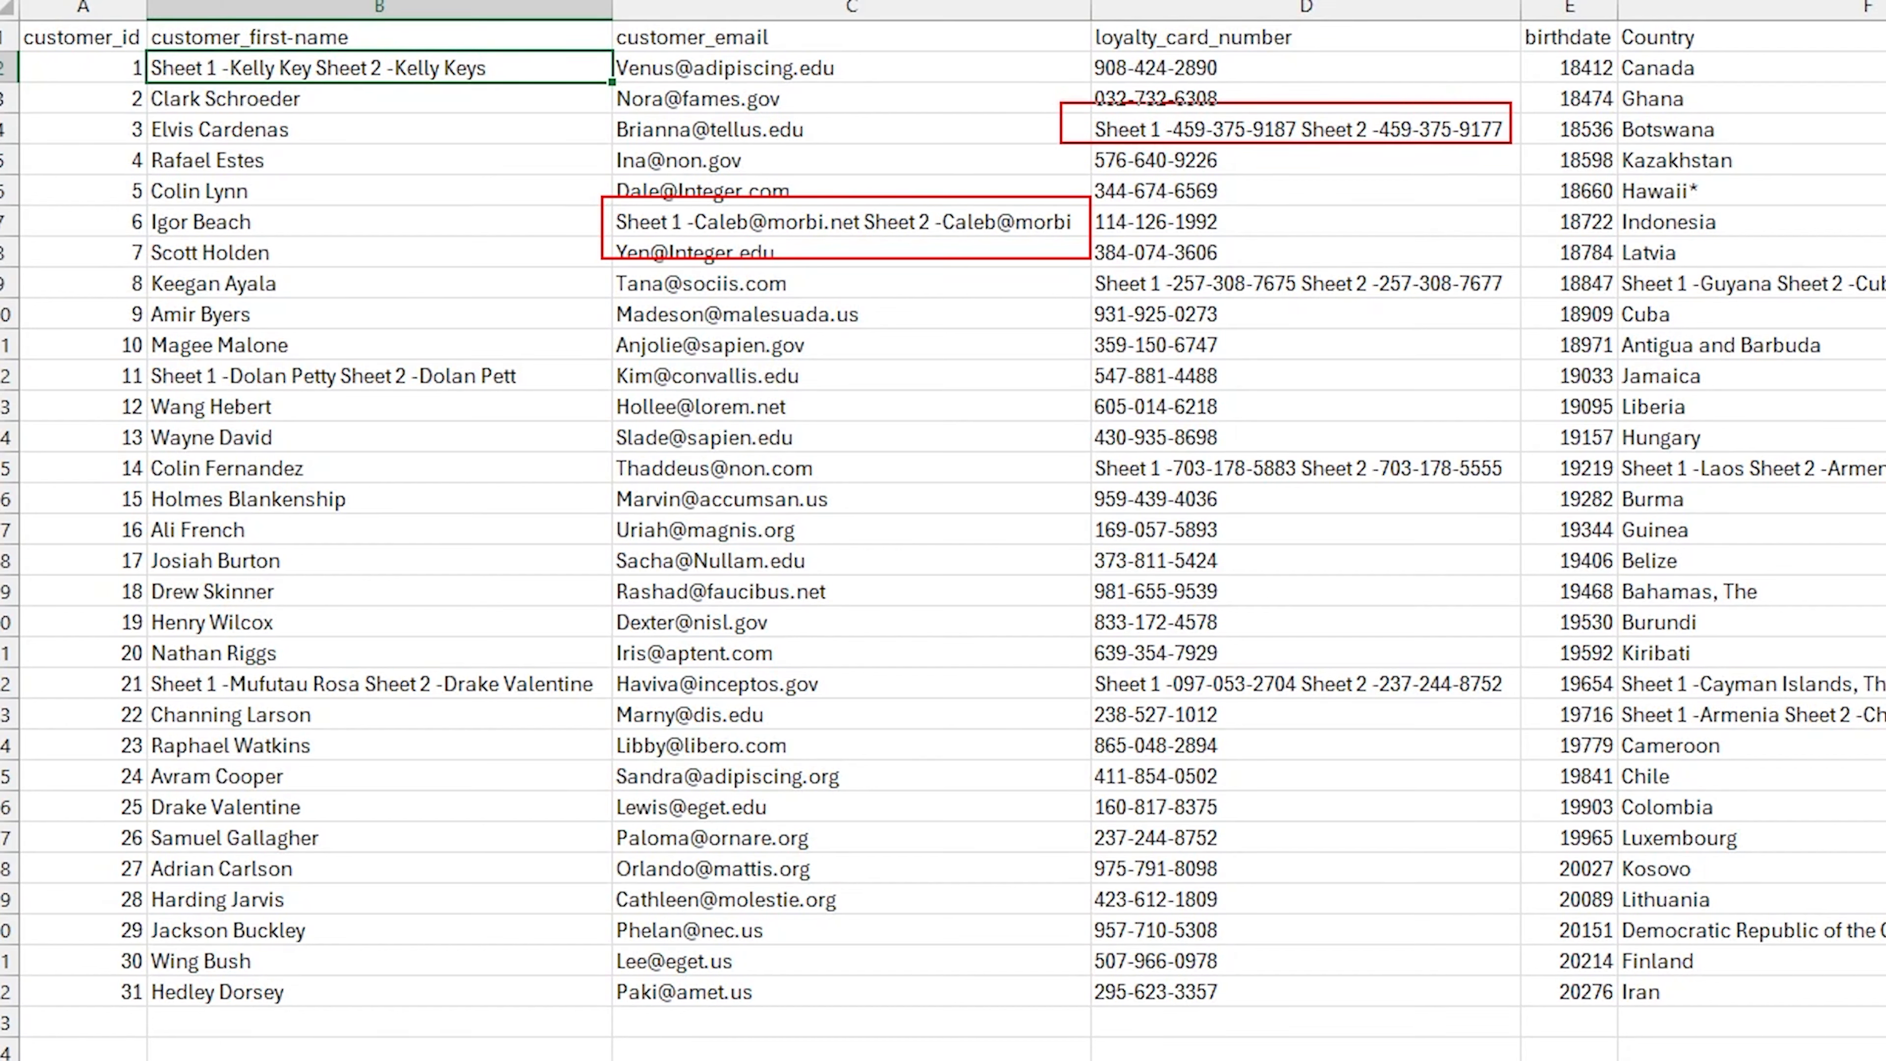
drag(1068, 268, 1520, 308)
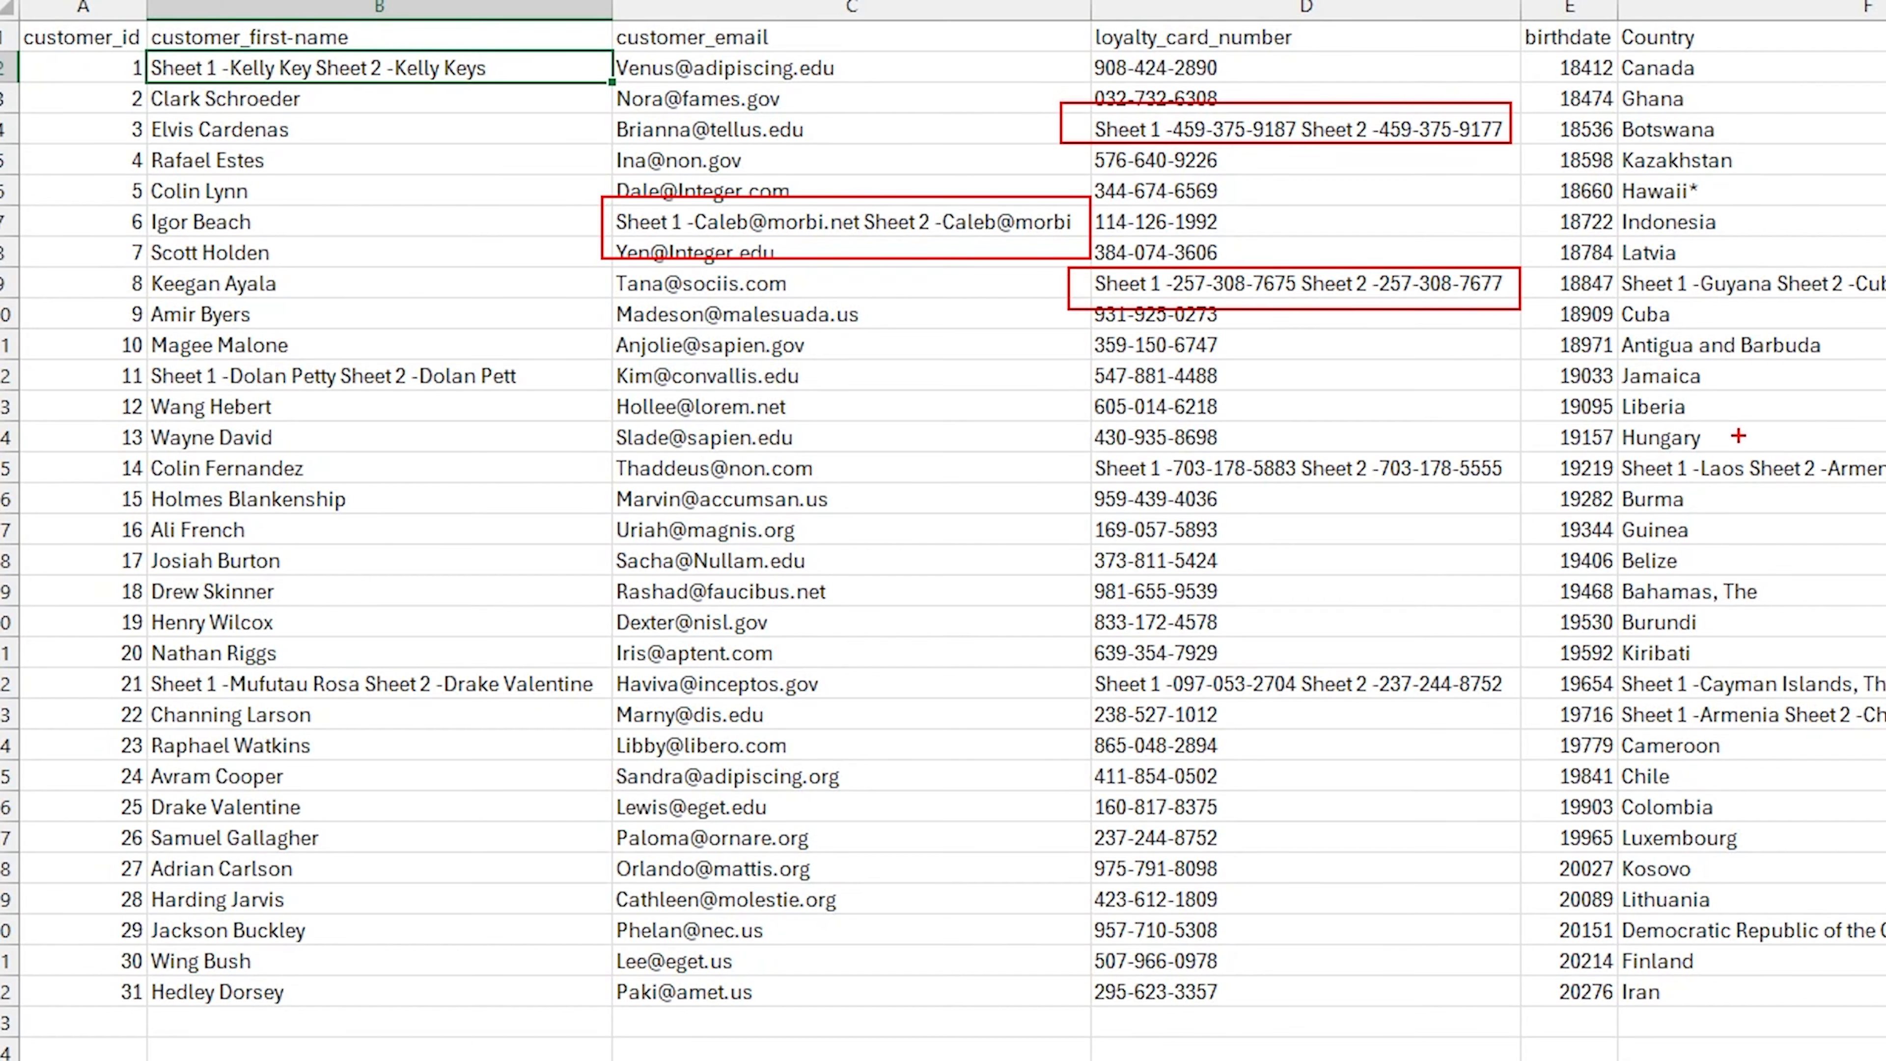
drag(1553, 655, 1885, 743)
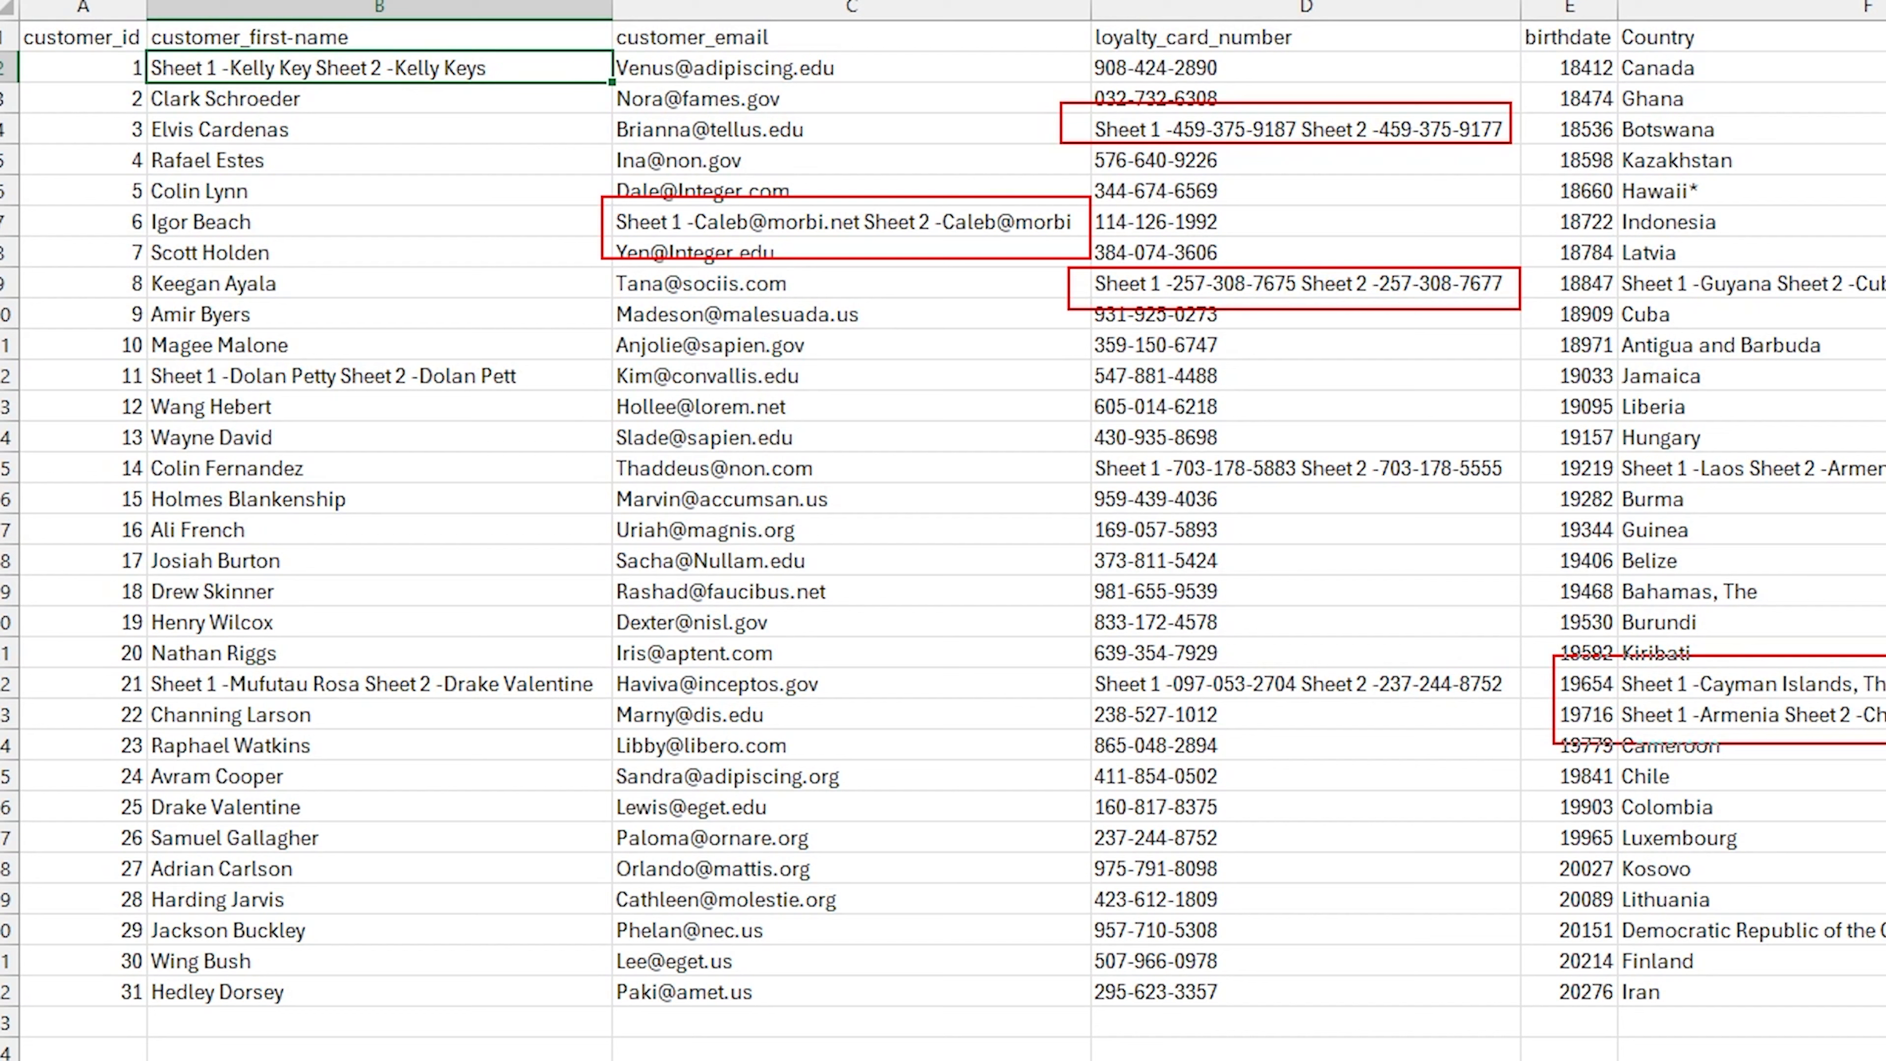
drag(1078, 655, 1533, 703)
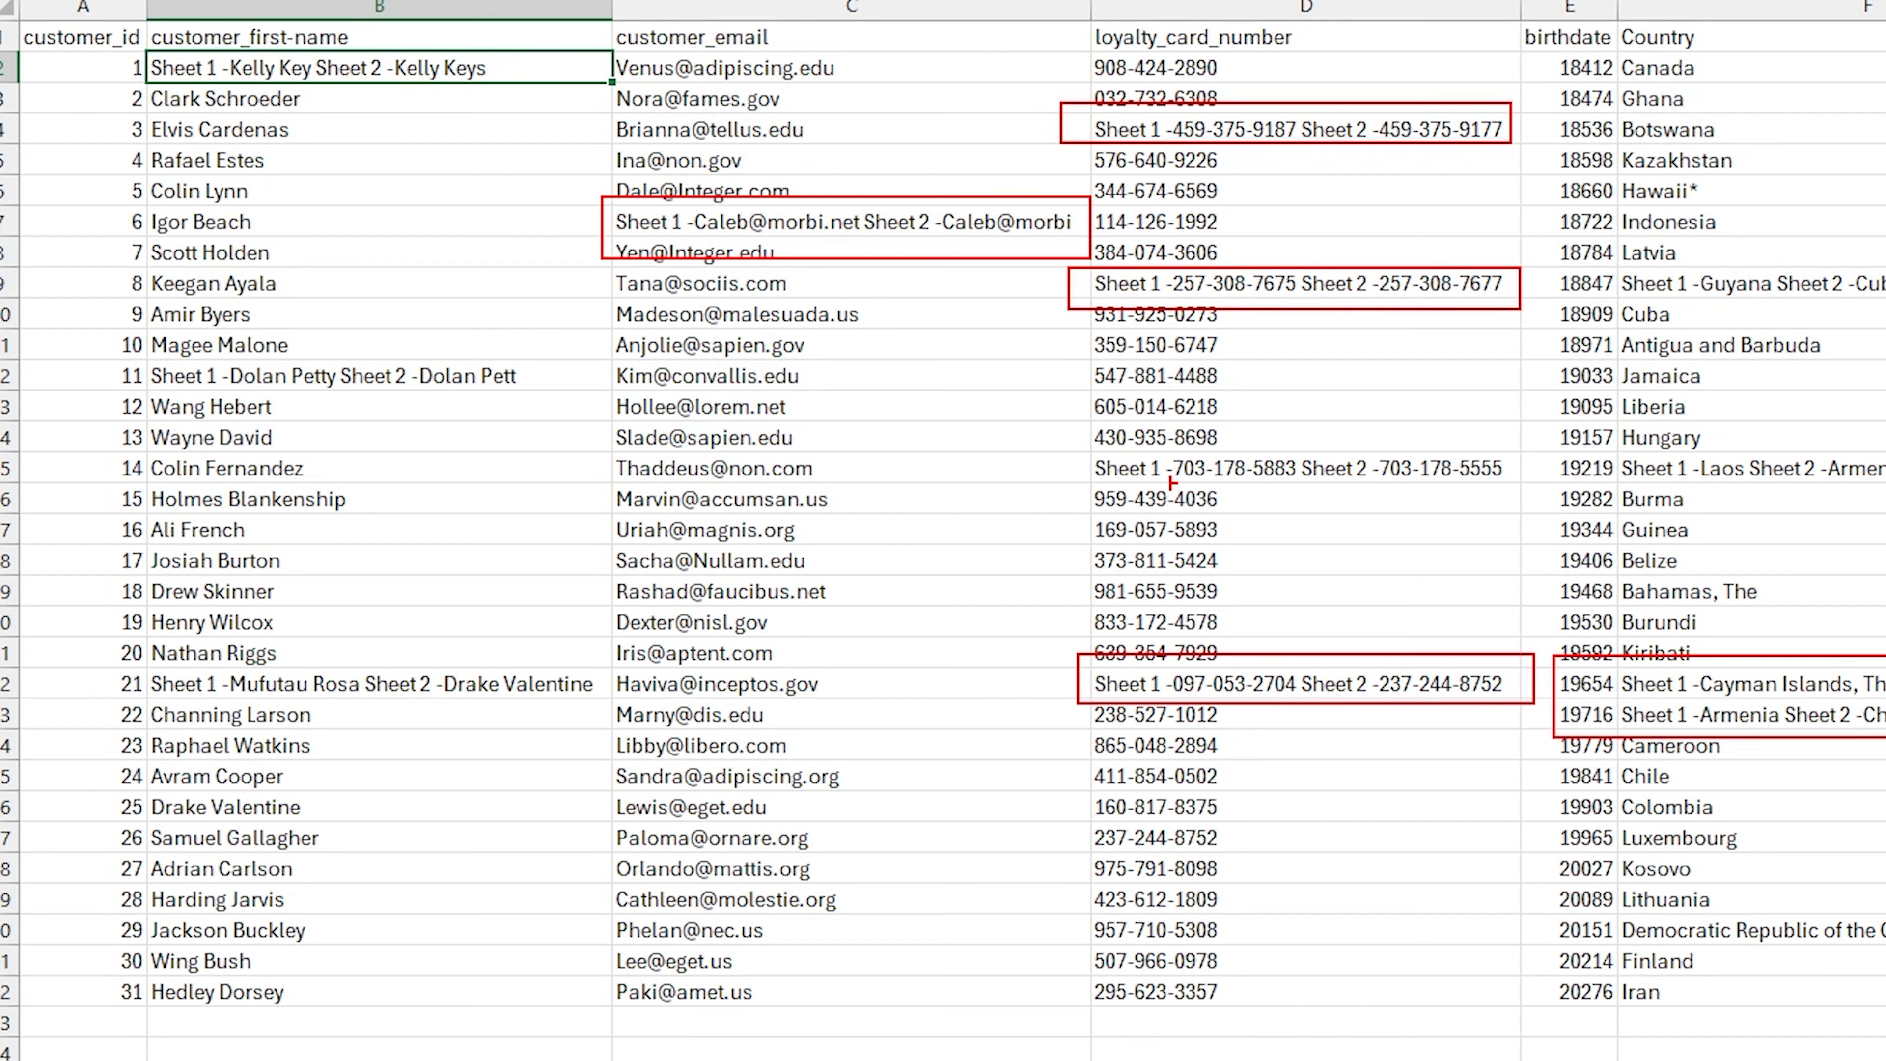
drag(1071, 448, 1526, 513)
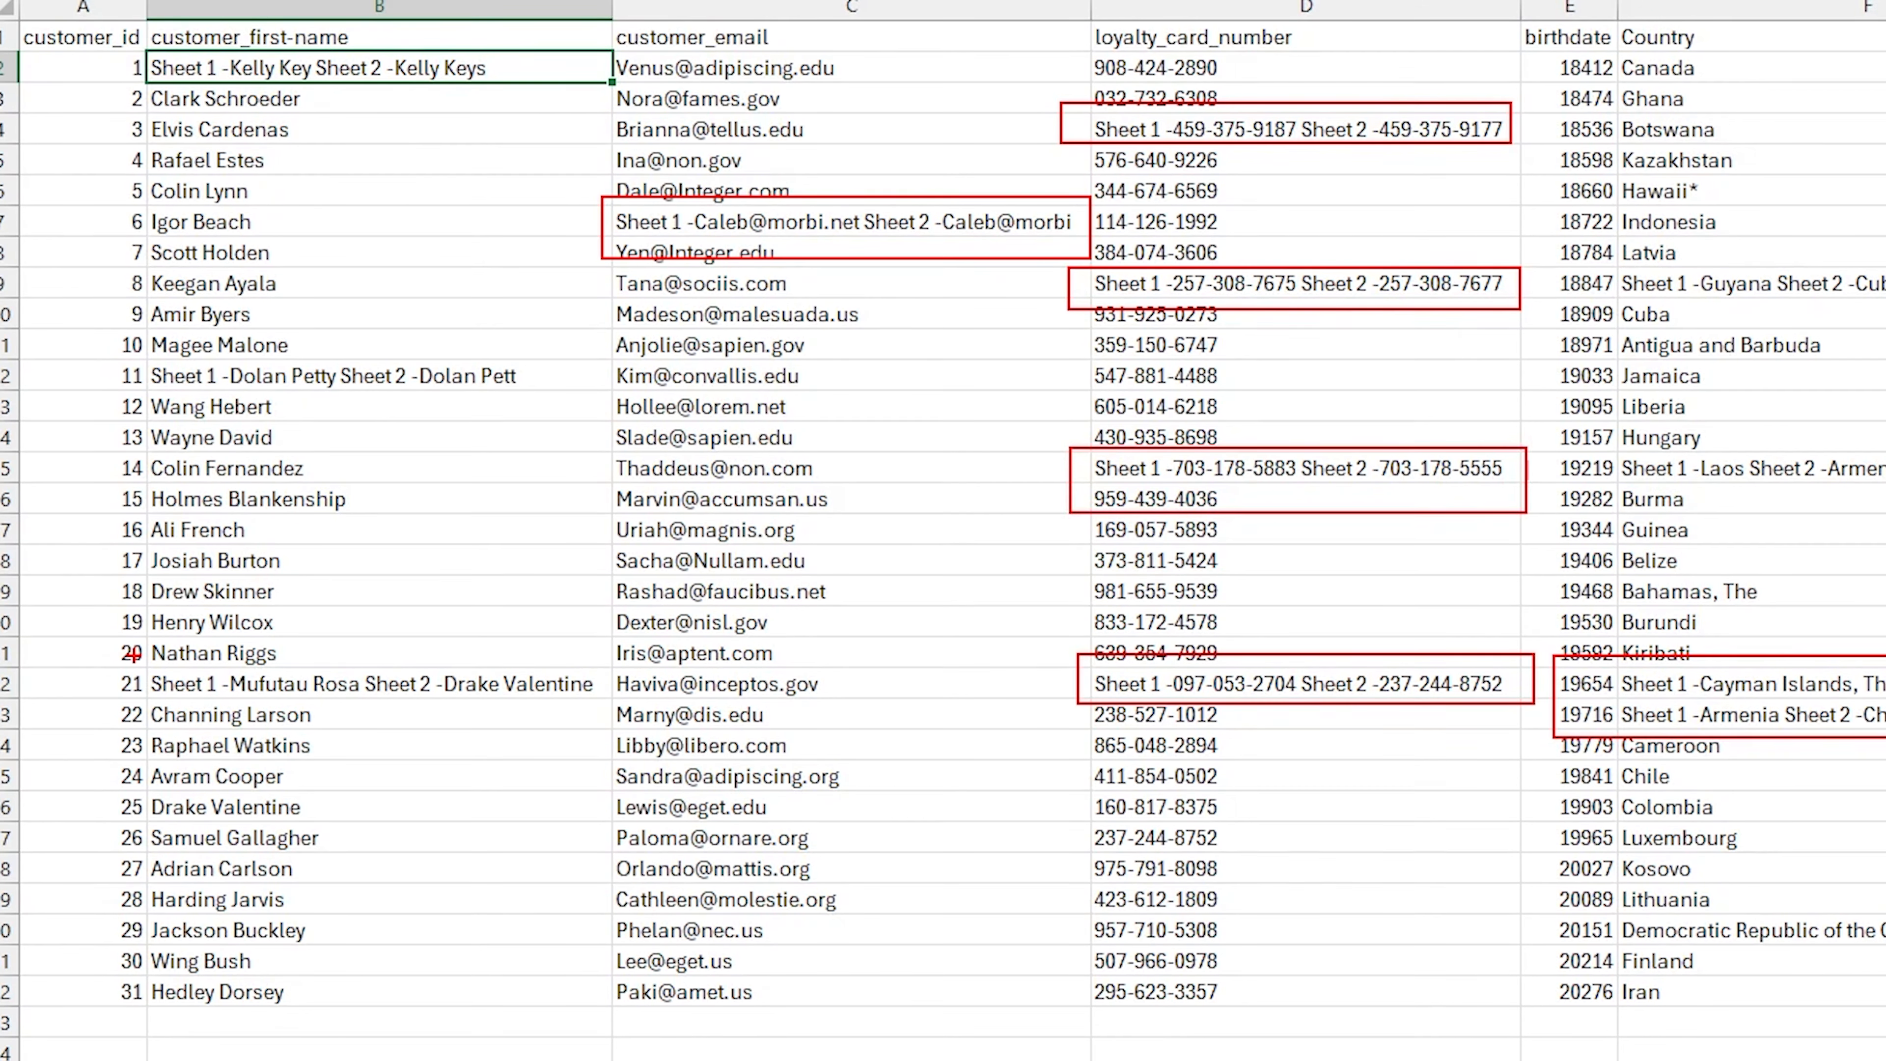
drag(132, 655, 601, 703)
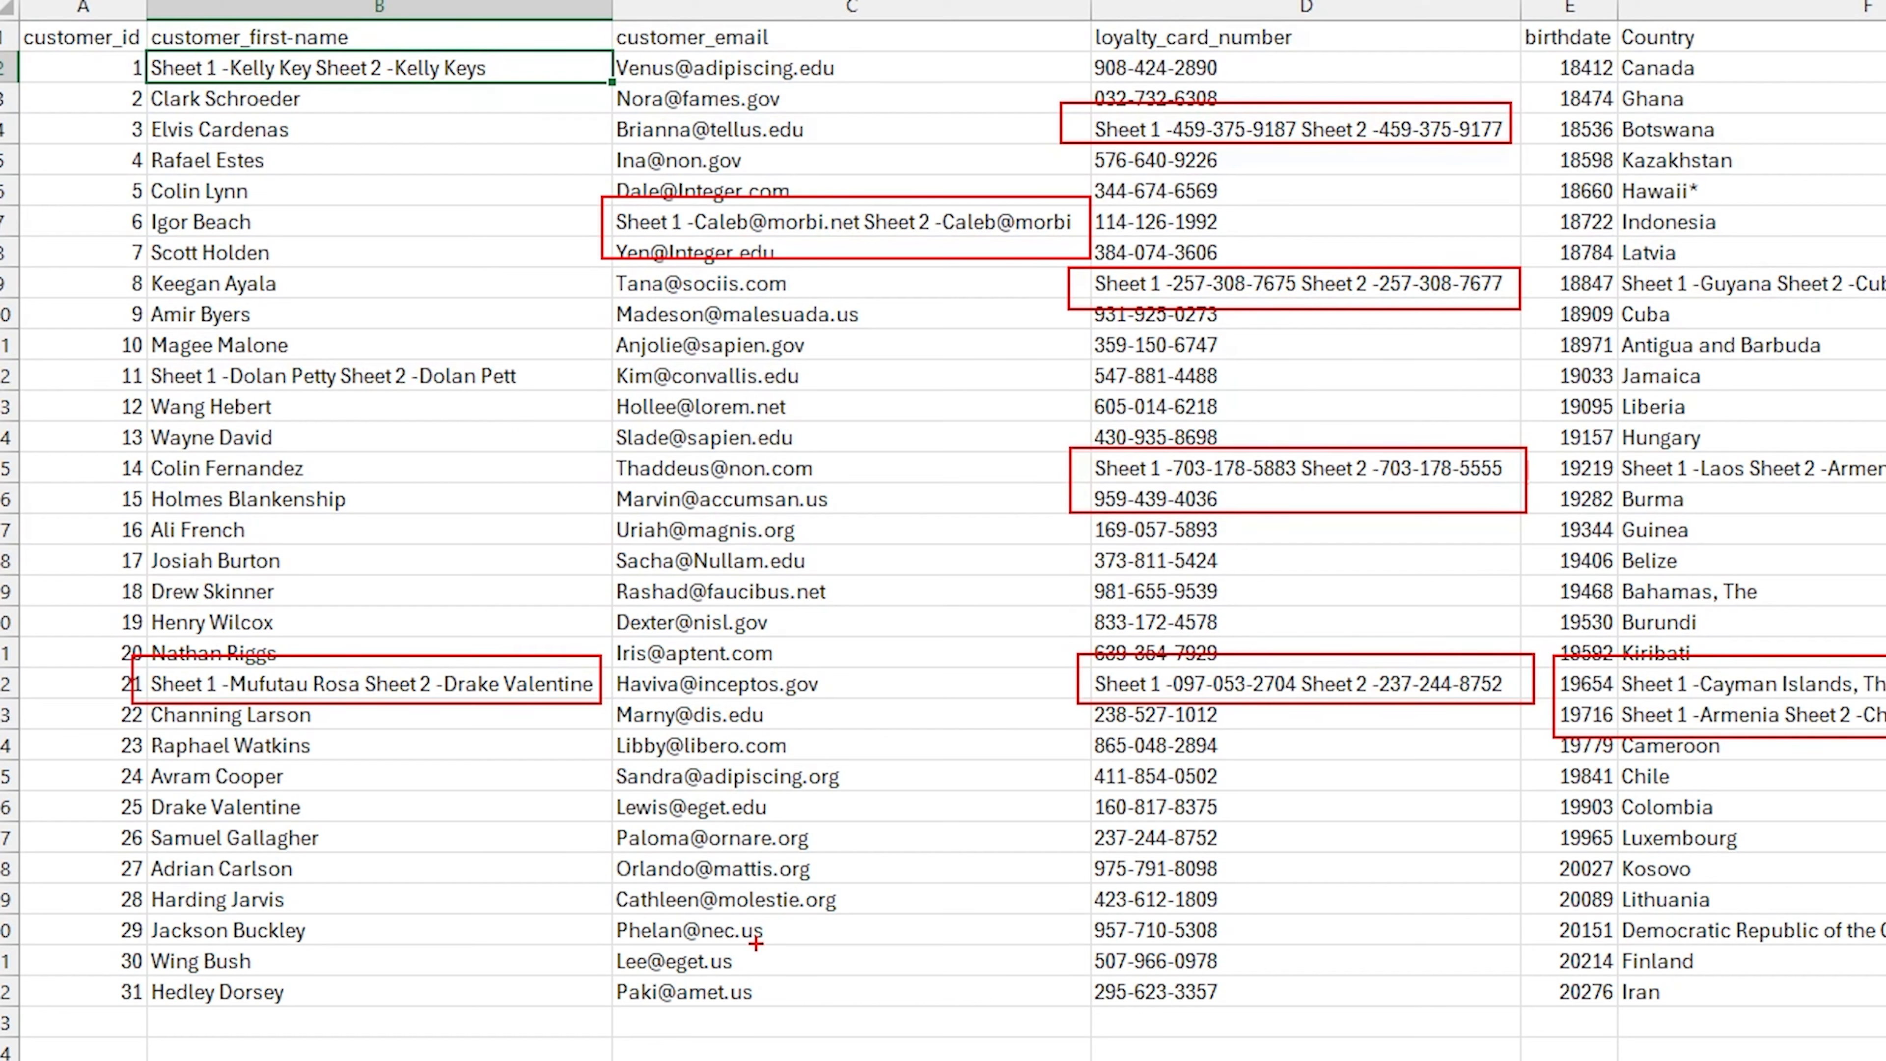
key(Escape)
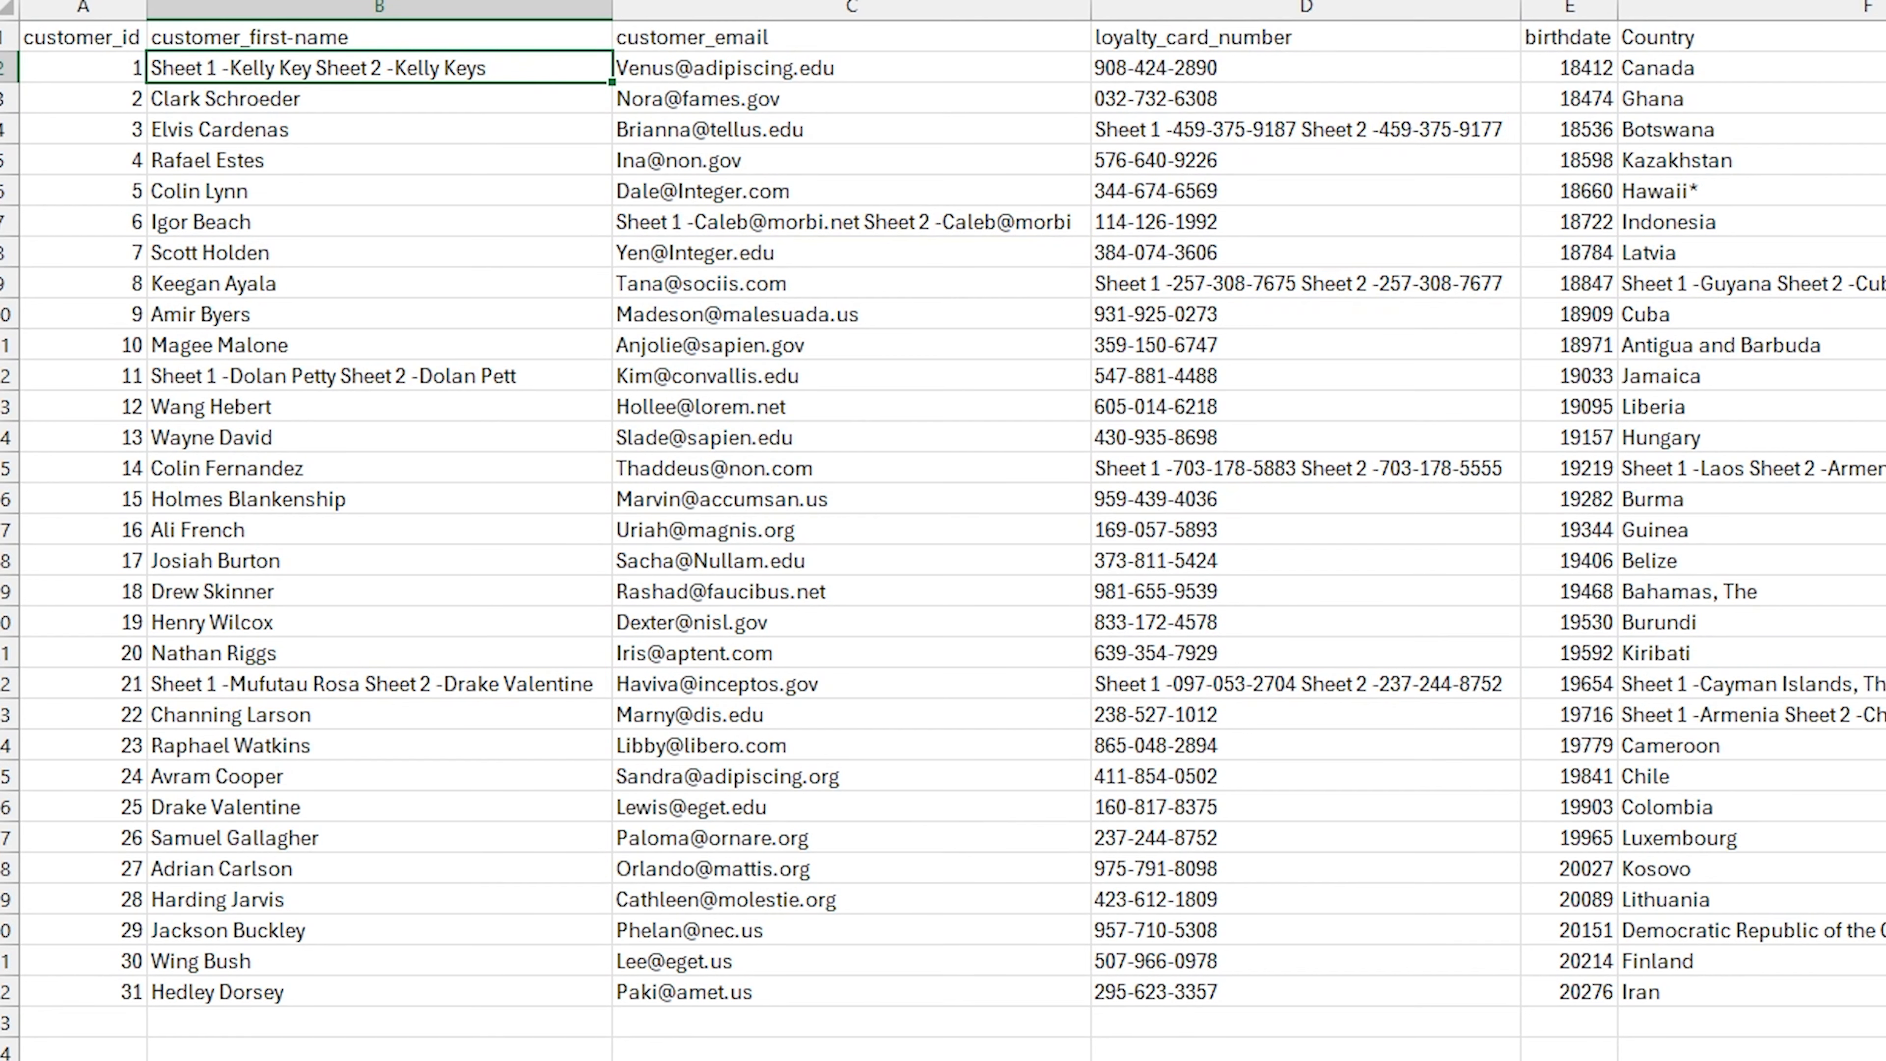